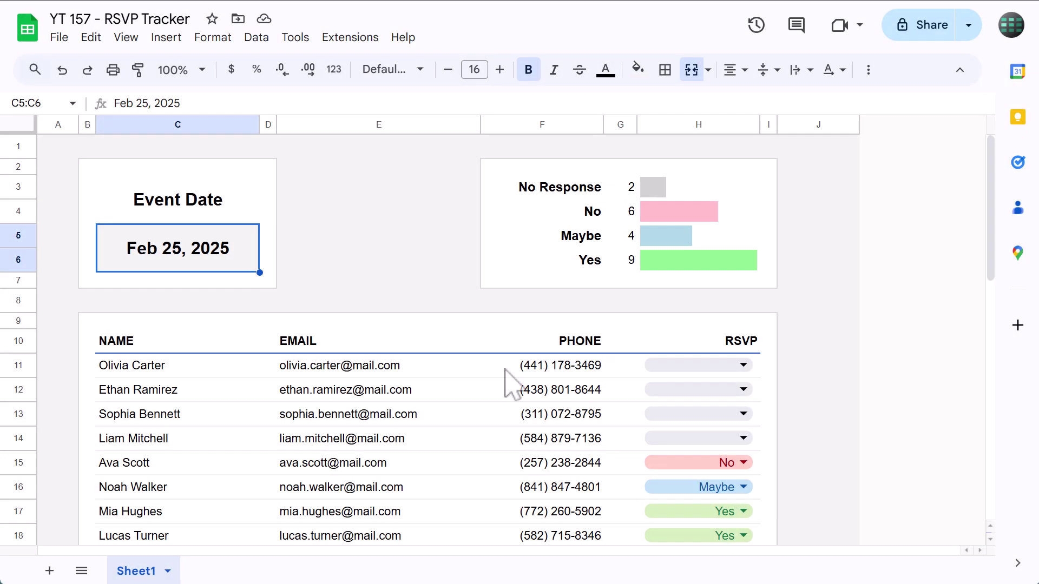
- Set the RSVP dropdowns H11–H14 to No Response, No, Maybe and Yes
left_click(744, 365)
left_click(731, 390)
left_click(734, 392)
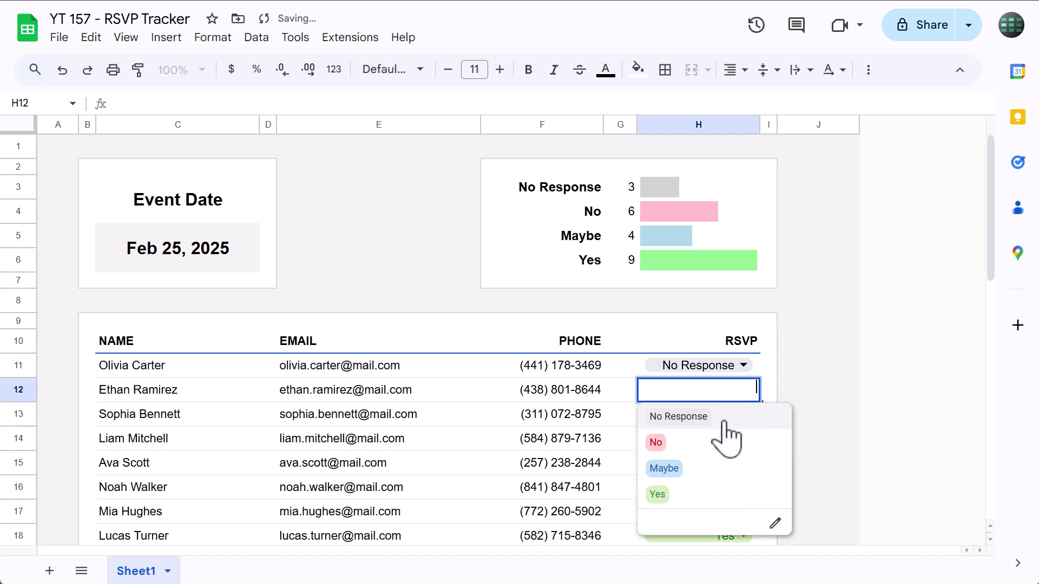
left_click(716, 443)
left_click(736, 416)
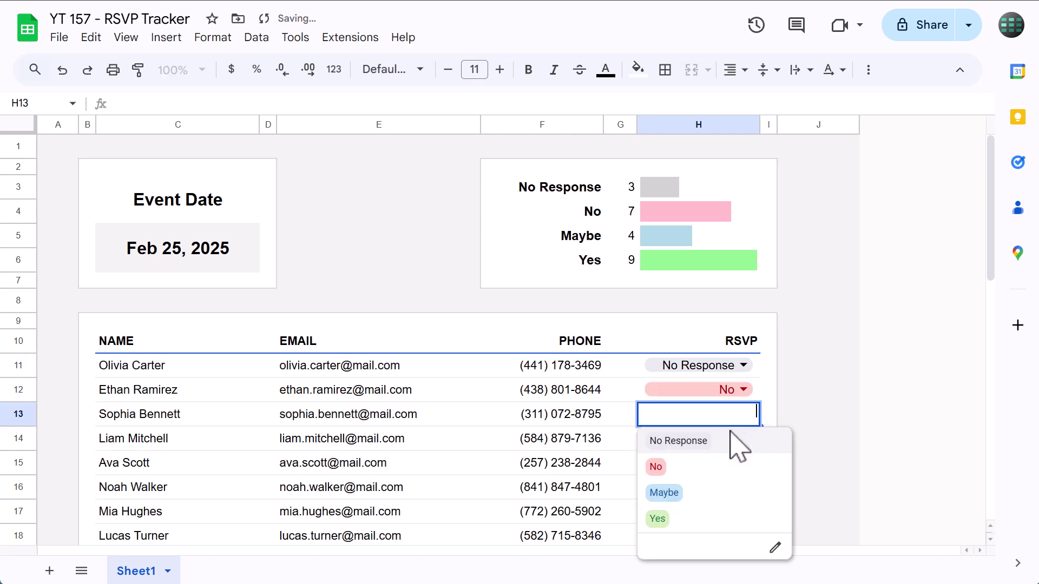
left_click(709, 495)
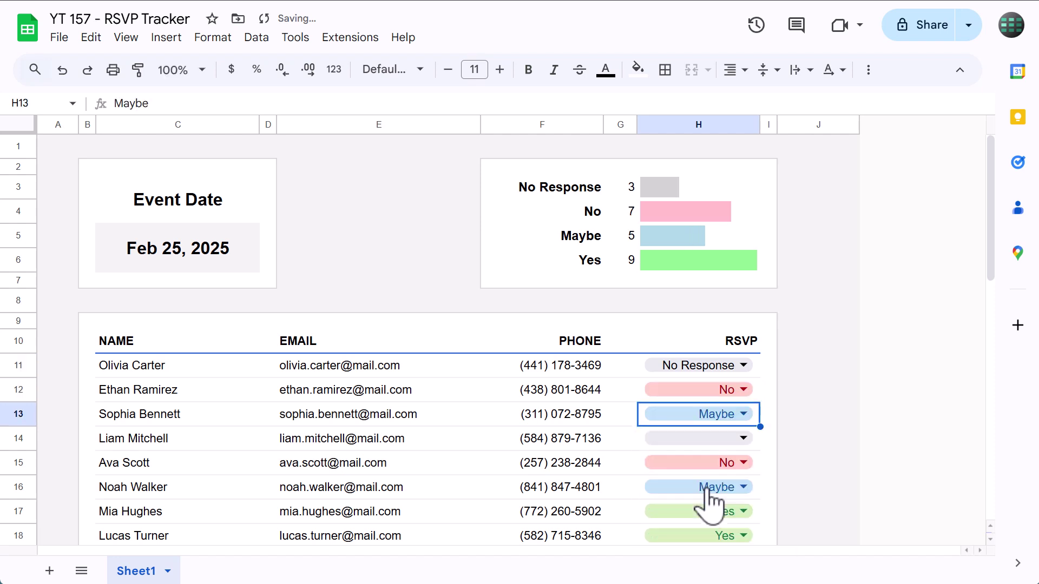
left_click(740, 444)
left_click(732, 338)
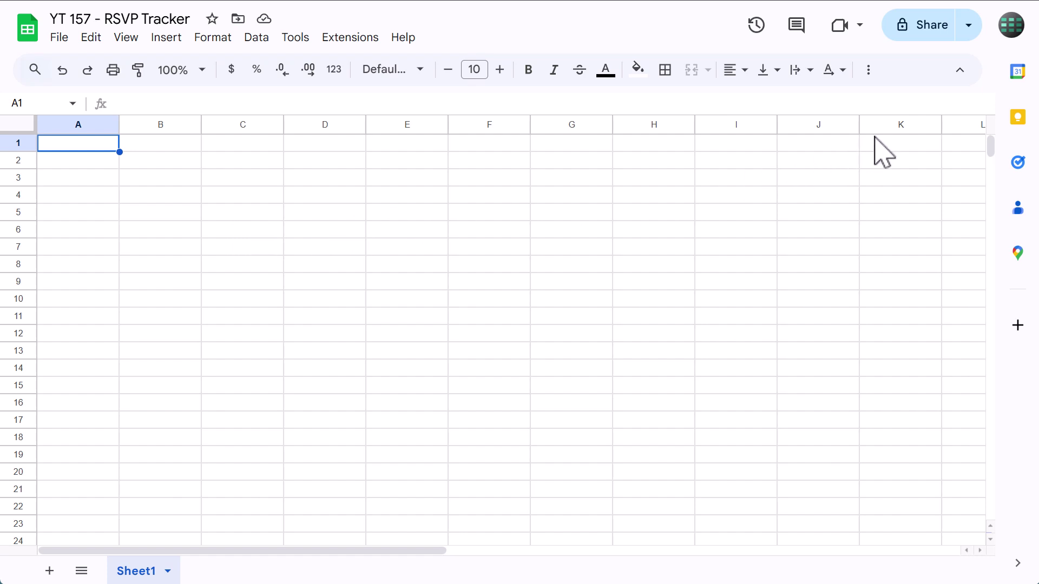
- Delete columns K through Z
left_click_drag(890, 126, 990, 119)
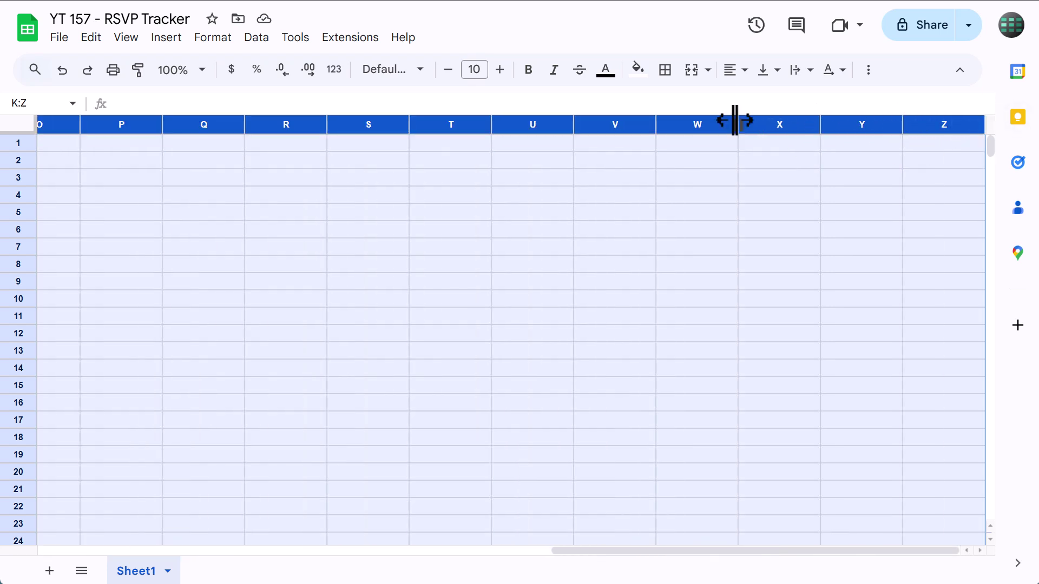
right_click(684, 123)
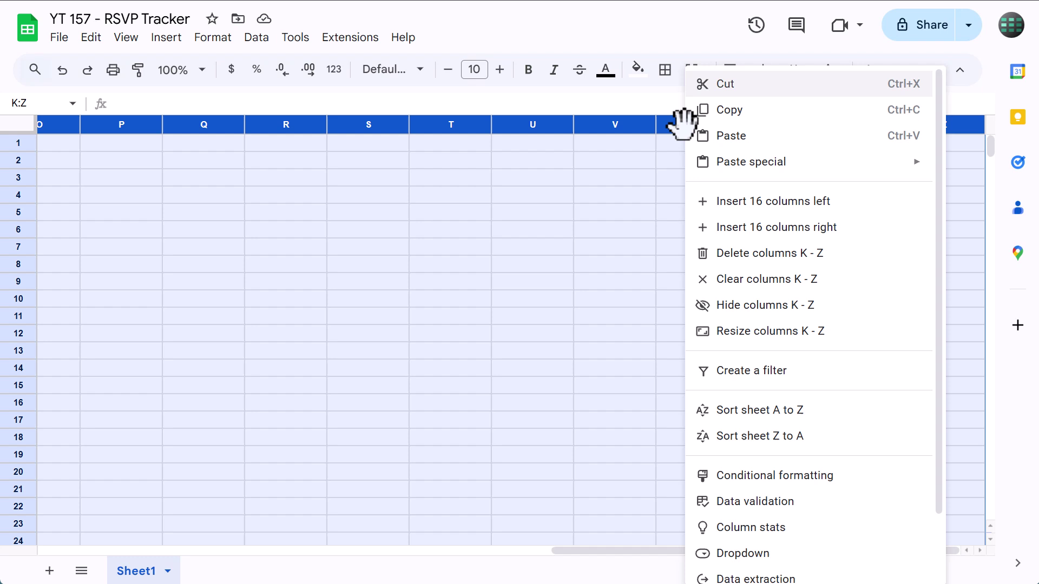
left_click(756, 253)
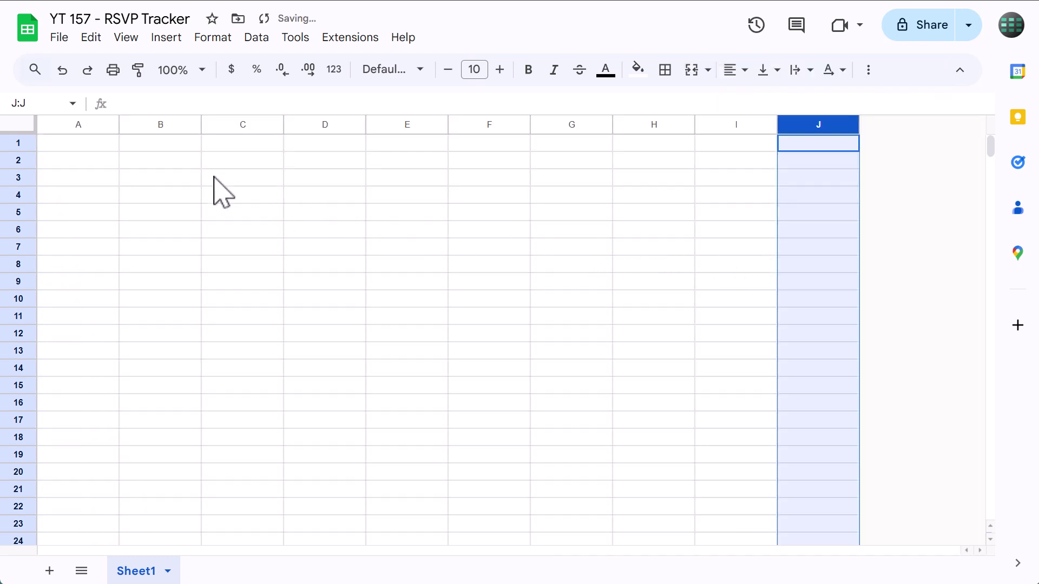
- Select rows 39:1000 through the Name box and delete them
left_click(56, 103)
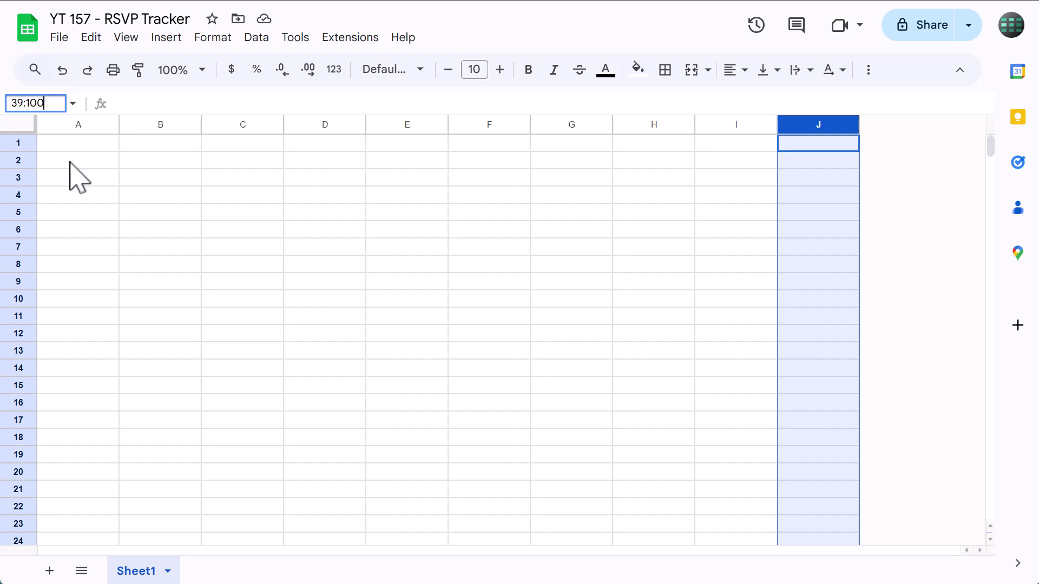
key("Return")
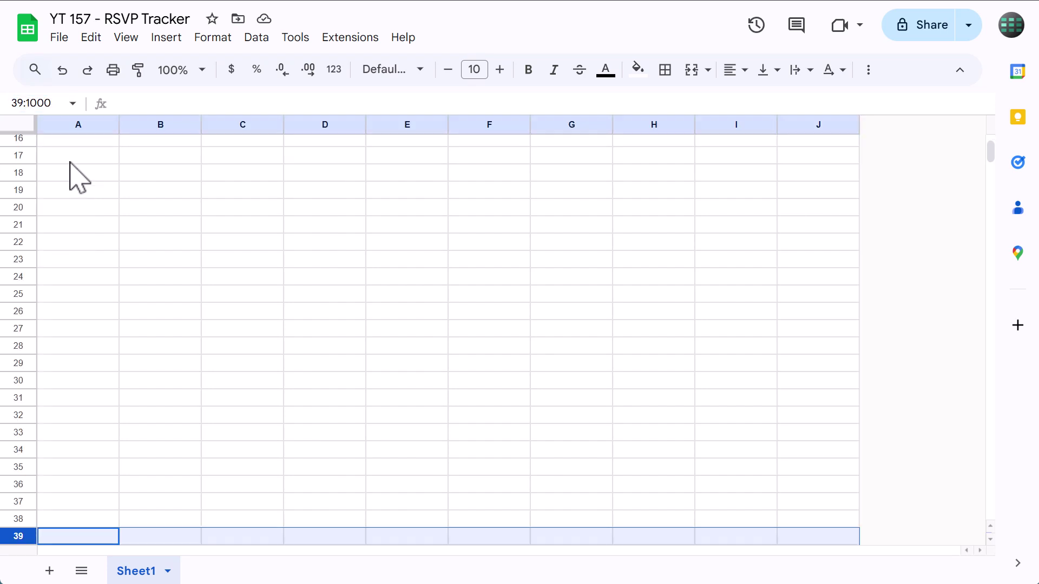
scroll(76, 177, "down", 6)
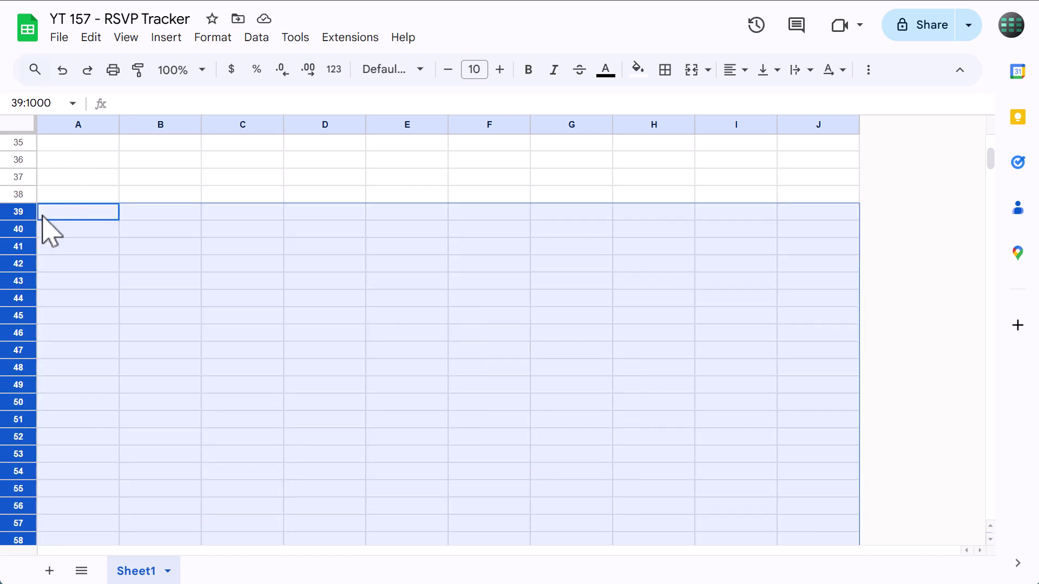
right_click(21, 224)
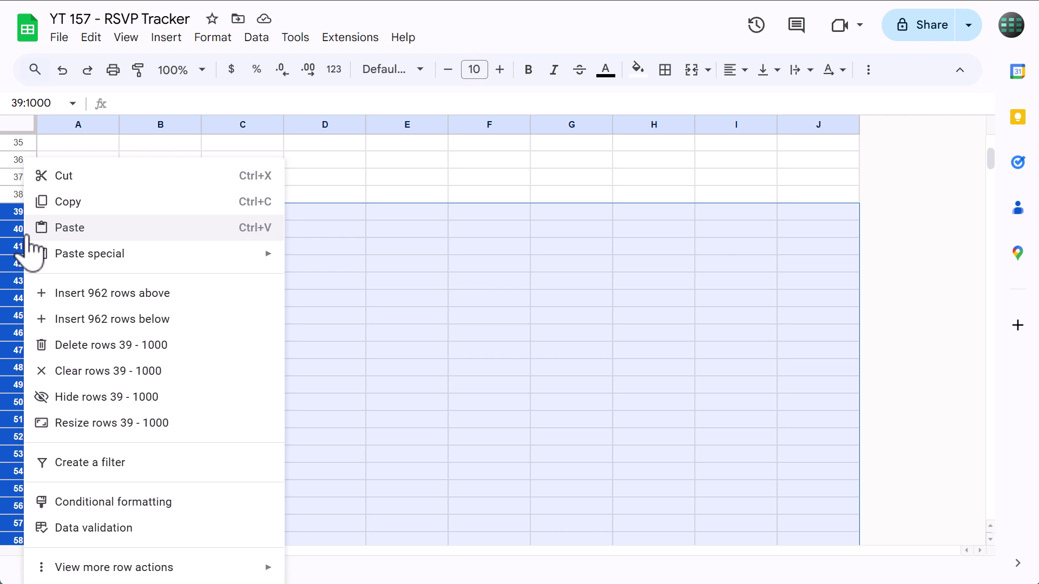
left_click(96, 346)
scroll(97, 352, "up", 6)
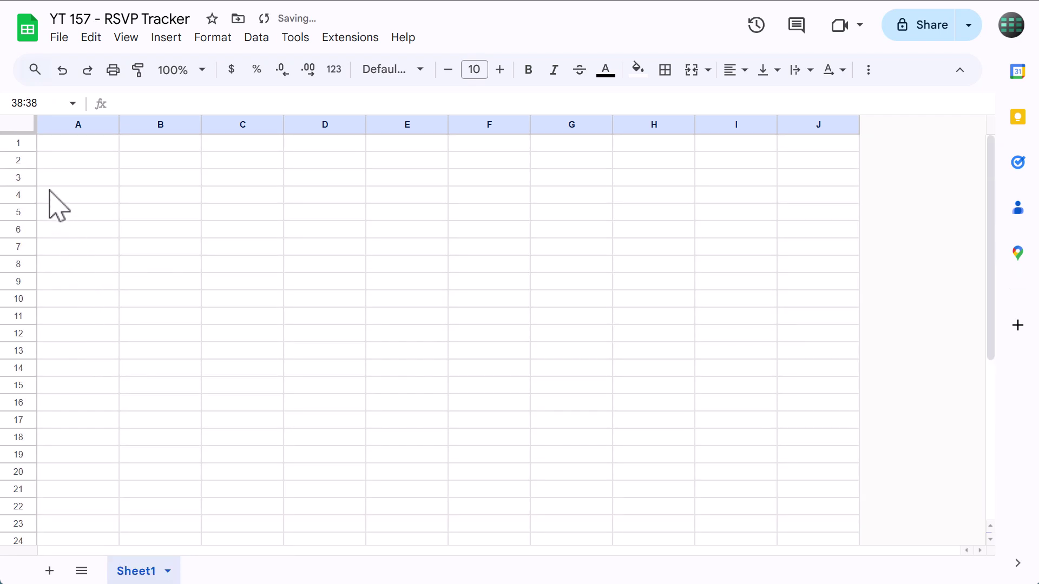
- Resize rows 1–38 to a height of 30 px
left_click_drag(26, 145, 23, 484)
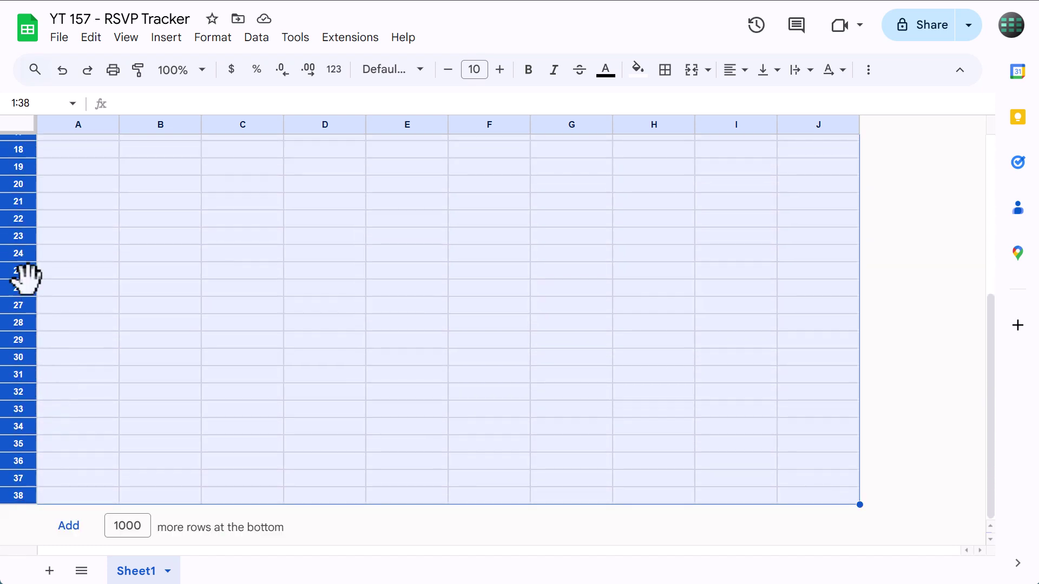
right_click(23, 260)
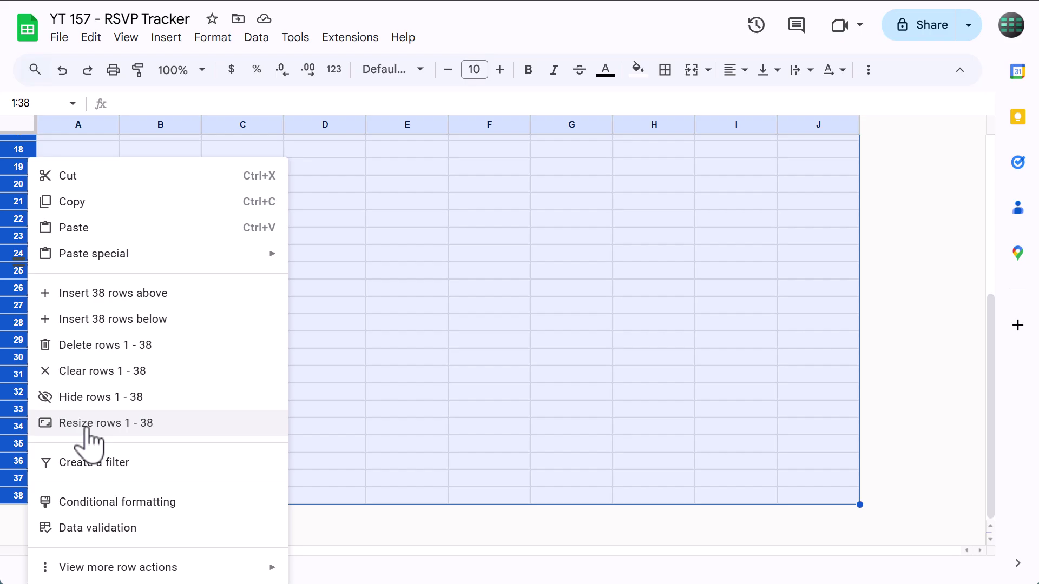
left_click(82, 425)
left_click(471, 286)
left_click_drag(470, 286, 448, 297)
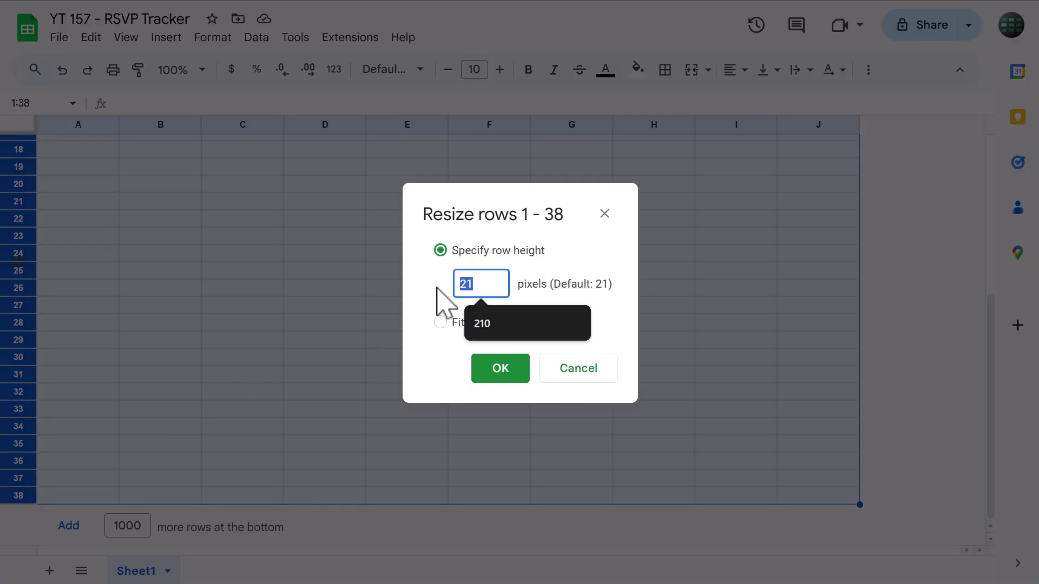
type("30")
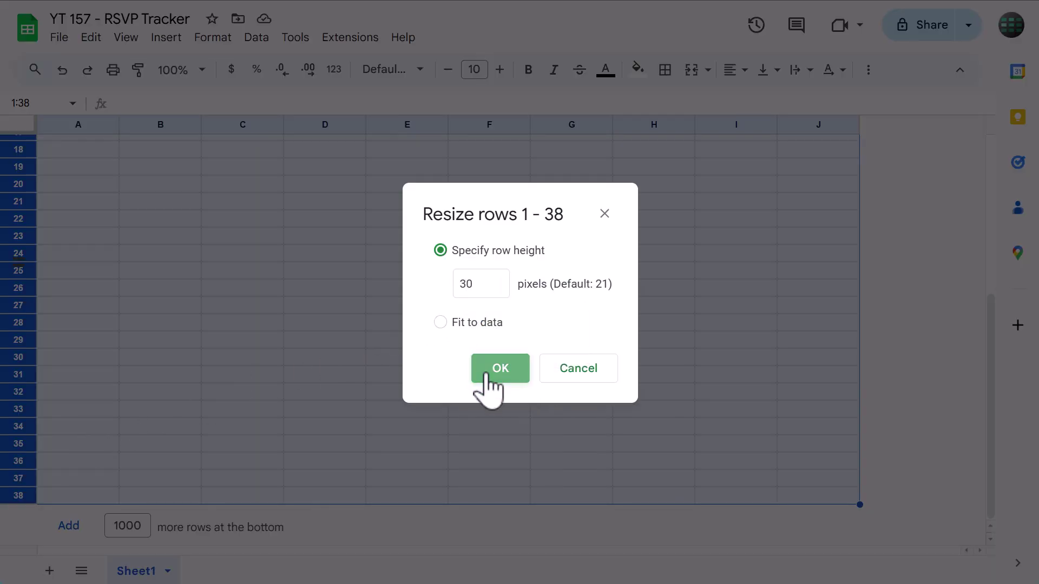
left_click(487, 373)
scroll(353, 330, "up", 6)
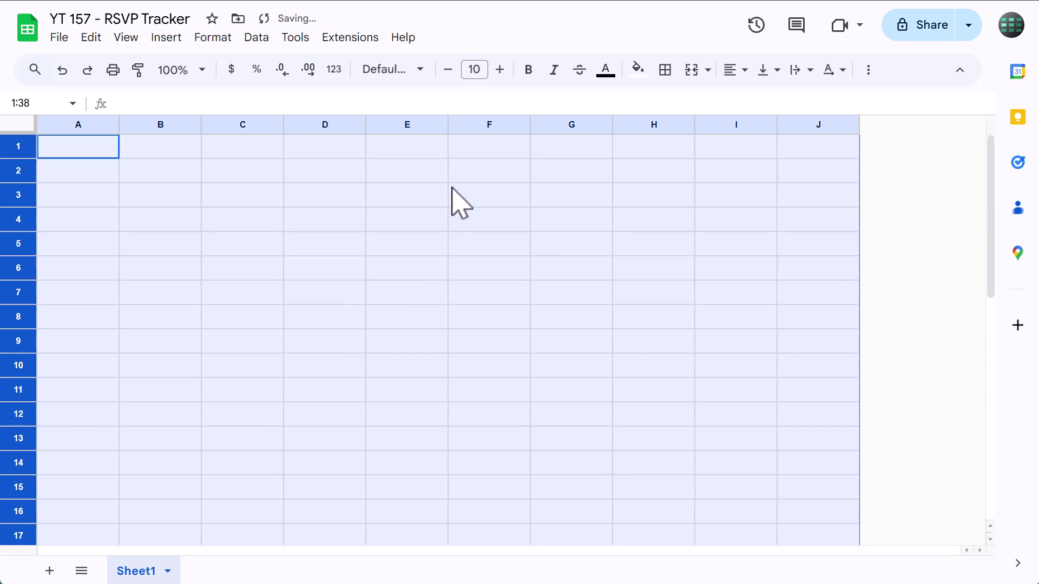
- Raise the font size to 11 and align all rows to middle vertically
left_click(501, 69)
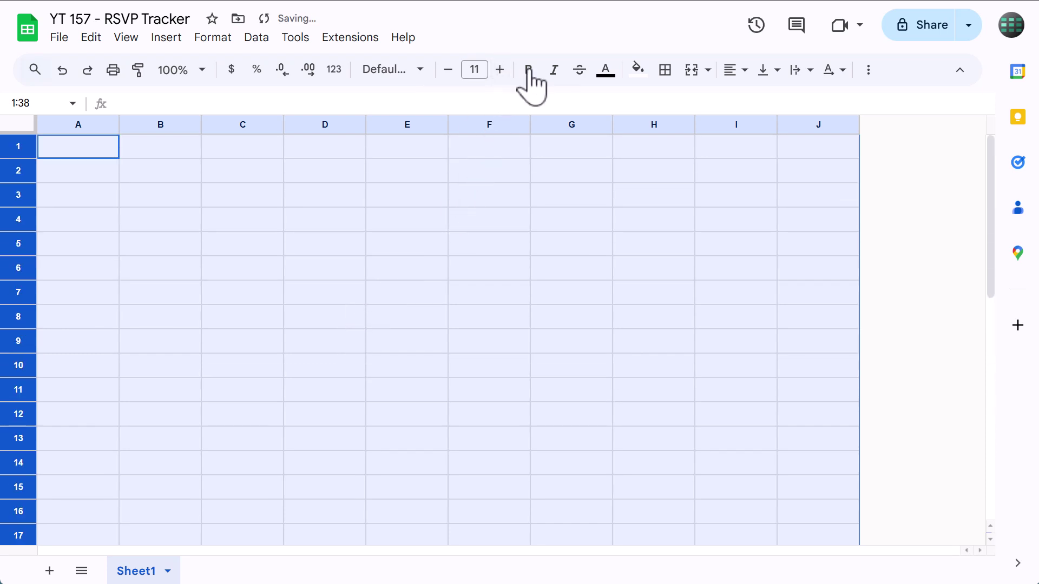
left_click(771, 74)
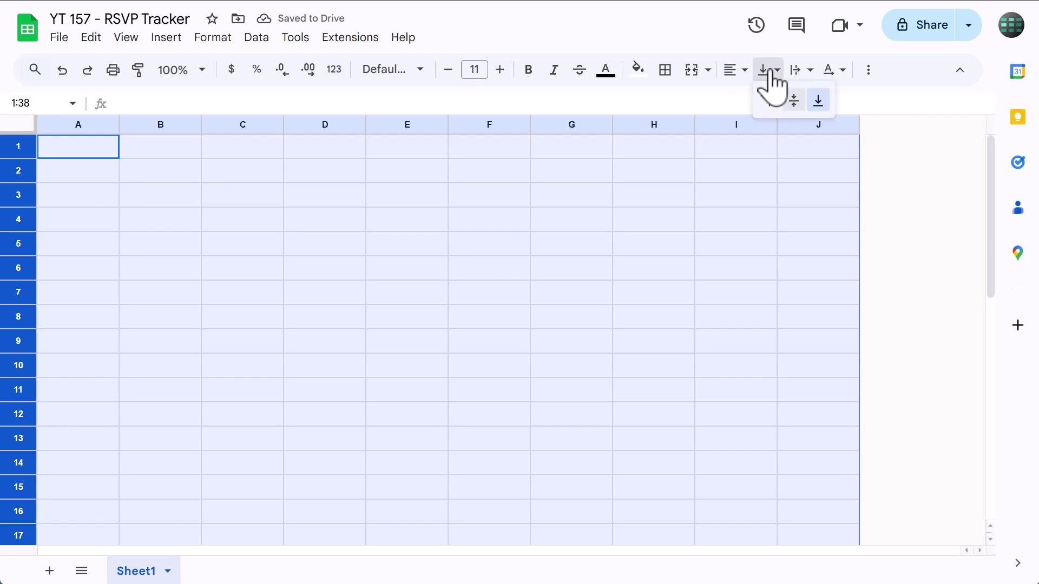
left_click(794, 100)
- Resize rows 2, 7, 9 and 36 to 20 px tall
left_click(181, 197)
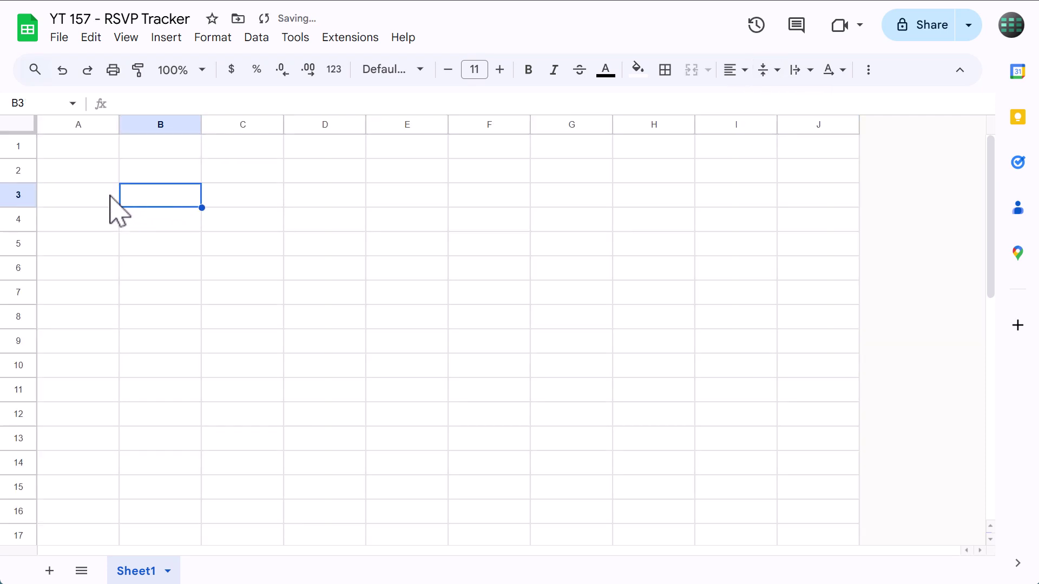
left_click(19, 170)
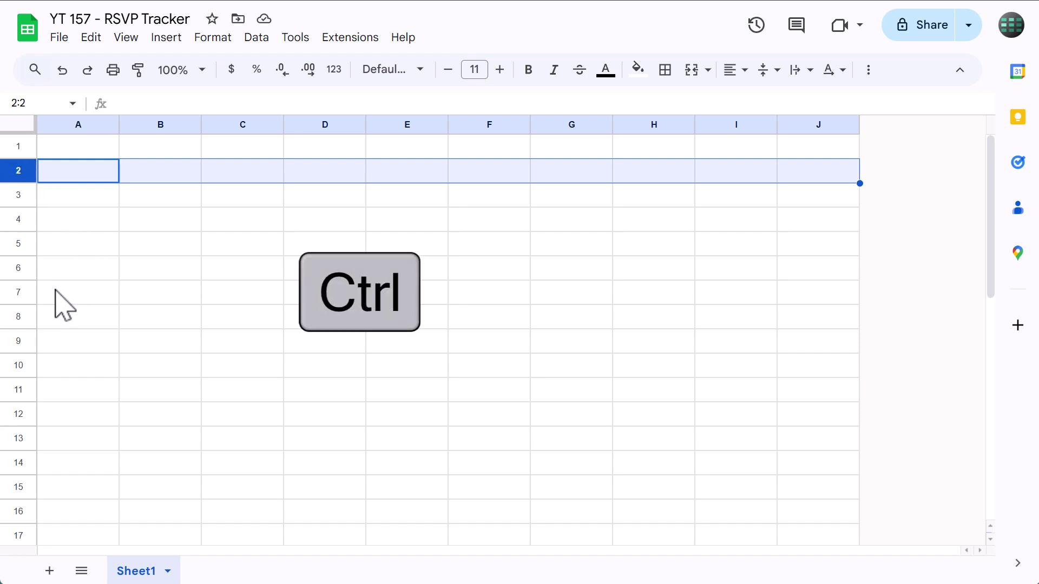
left_click(18, 293, "ctrl")
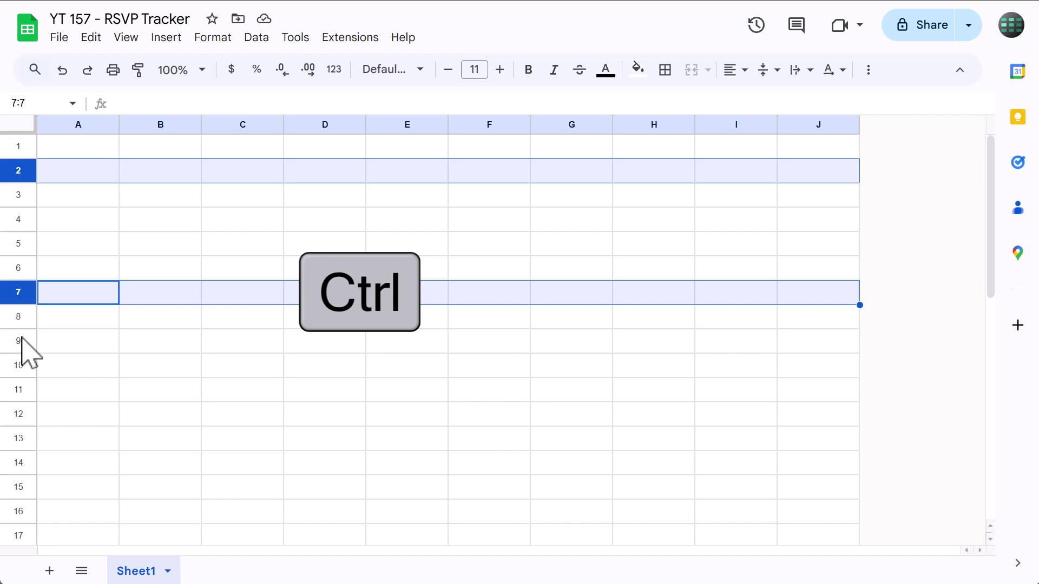
left_click(19, 341, "ctrl")
scroll(27, 325, "down", 10)
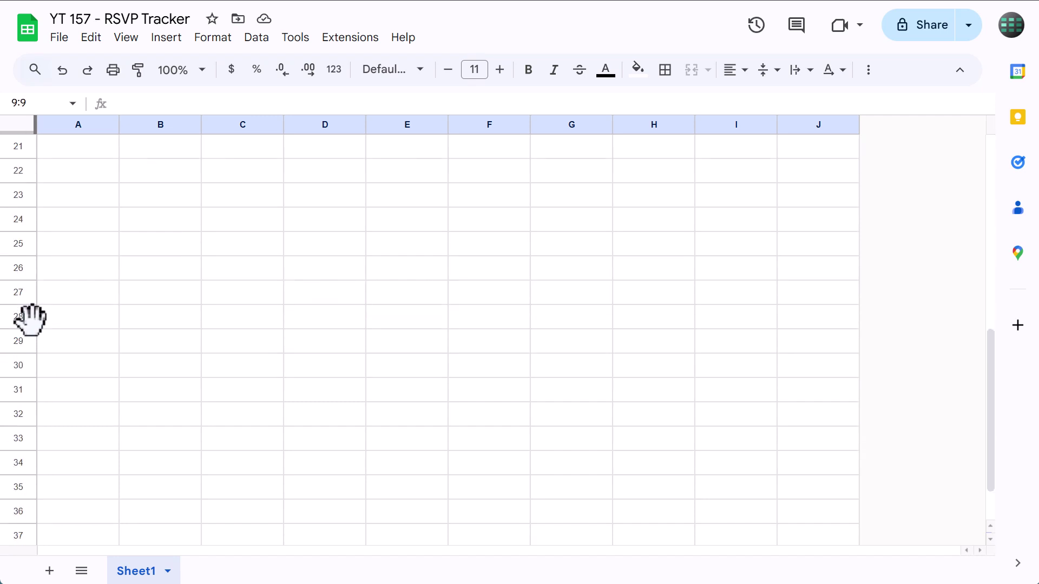
left_click(21, 444, "ctrl")
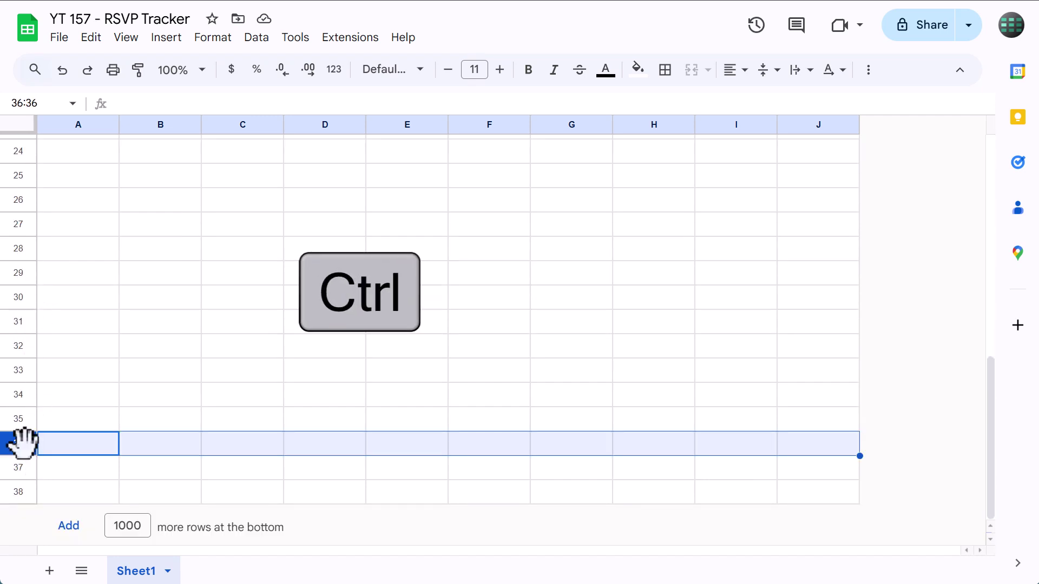
right_click(22, 443)
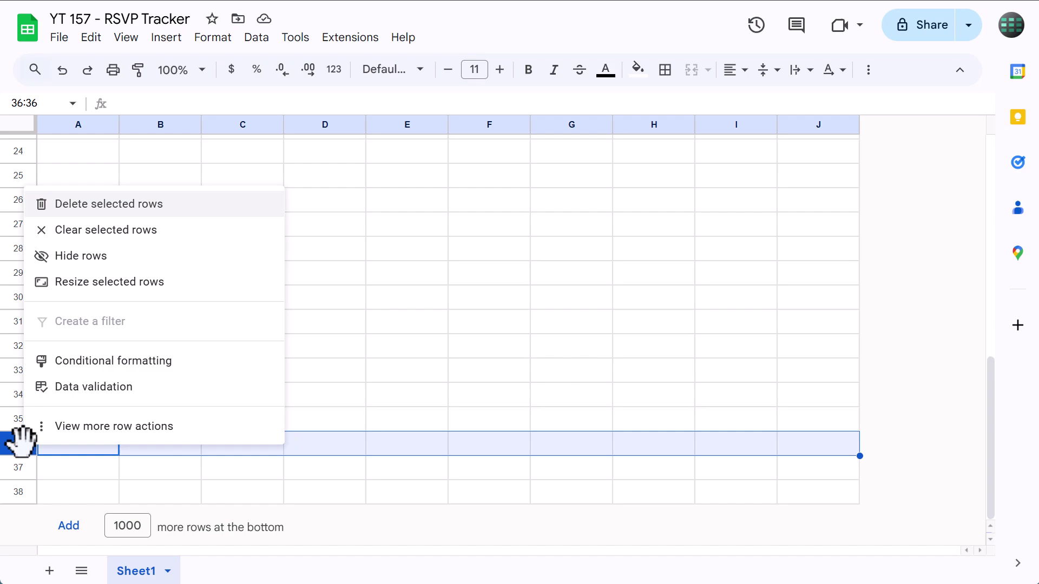
left_click(113, 282)
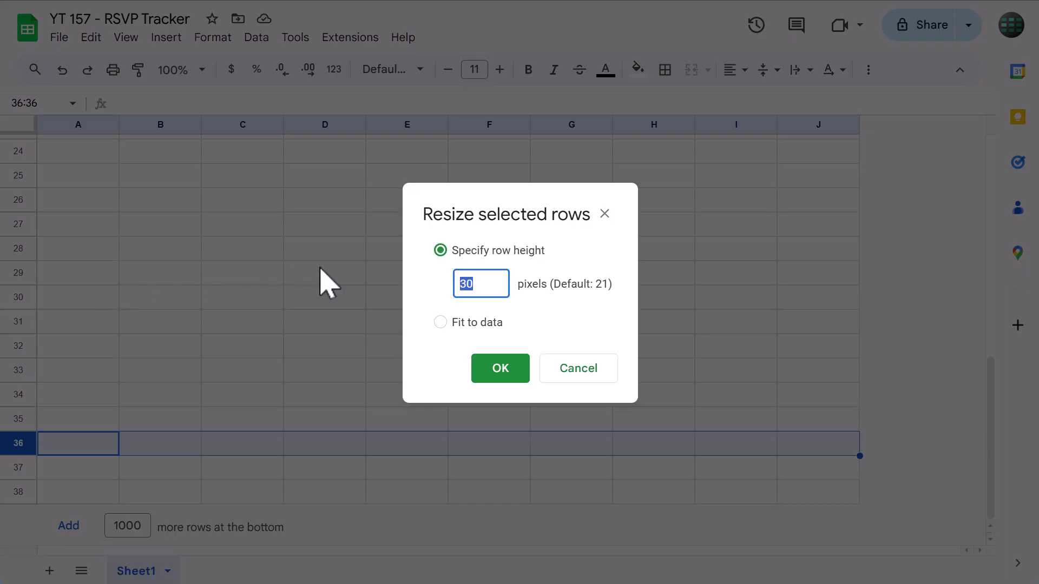
type("20")
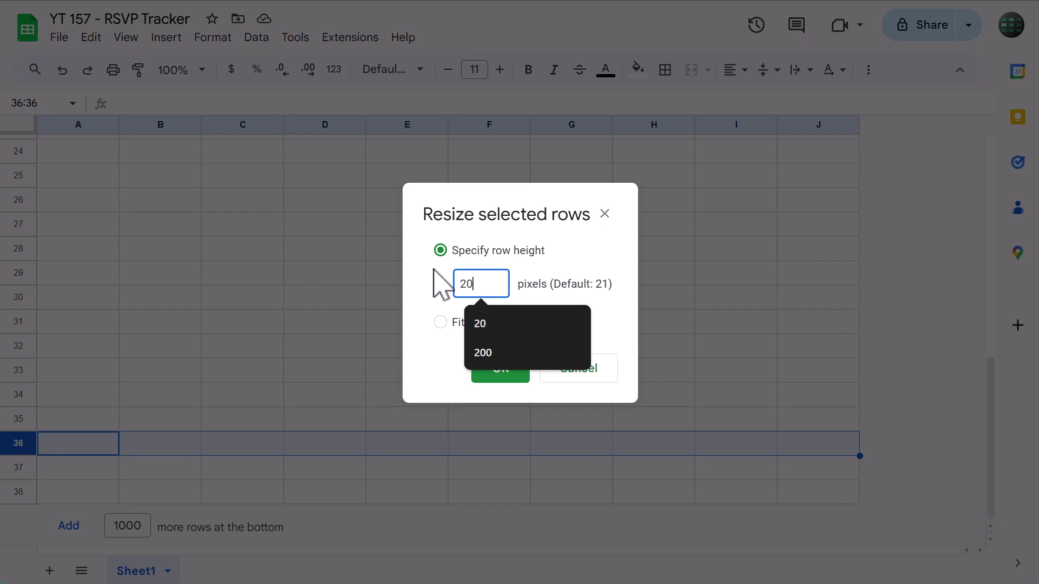
left_click(490, 370)
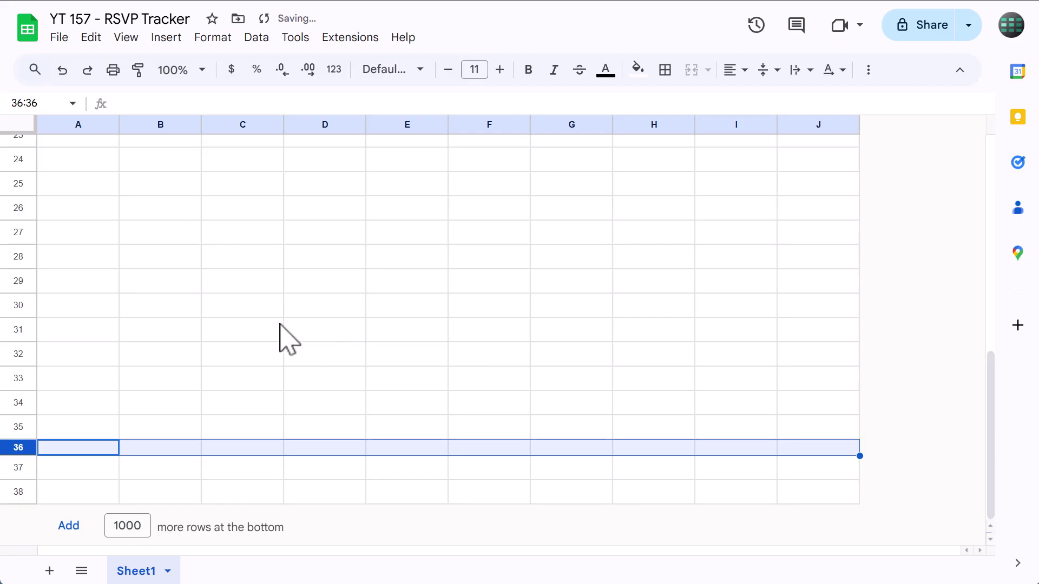
scroll(227, 322, "up", 10)
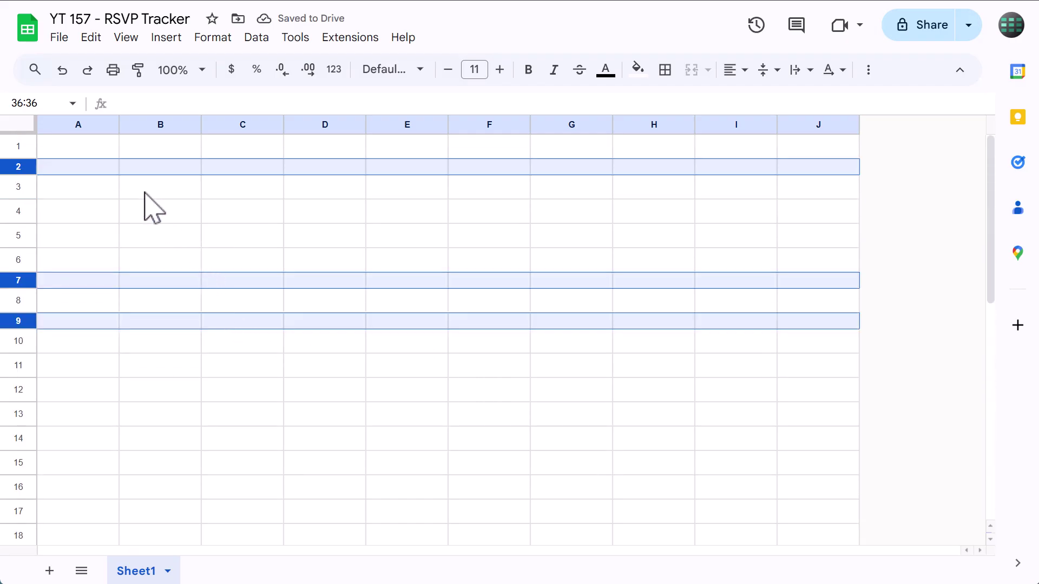
- Resize column A to a width of 50 px
left_click(76, 119)
right_click(77, 118)
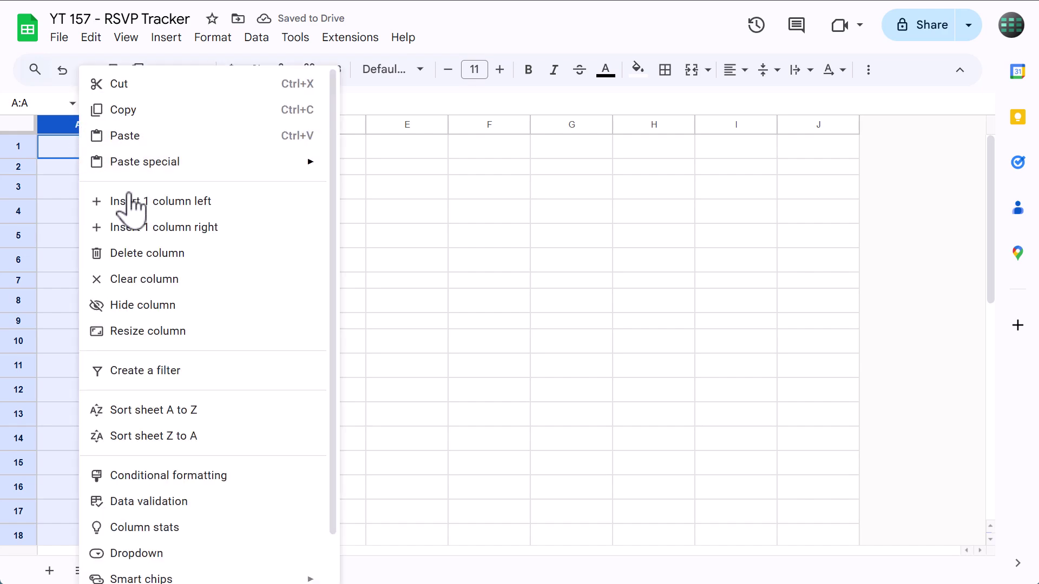
left_click(132, 332)
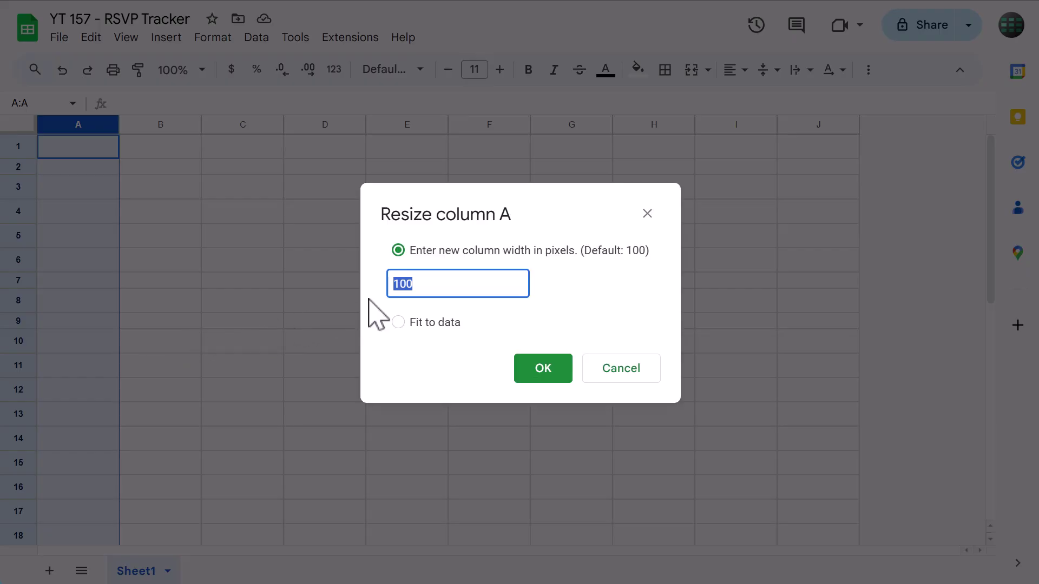
type("50")
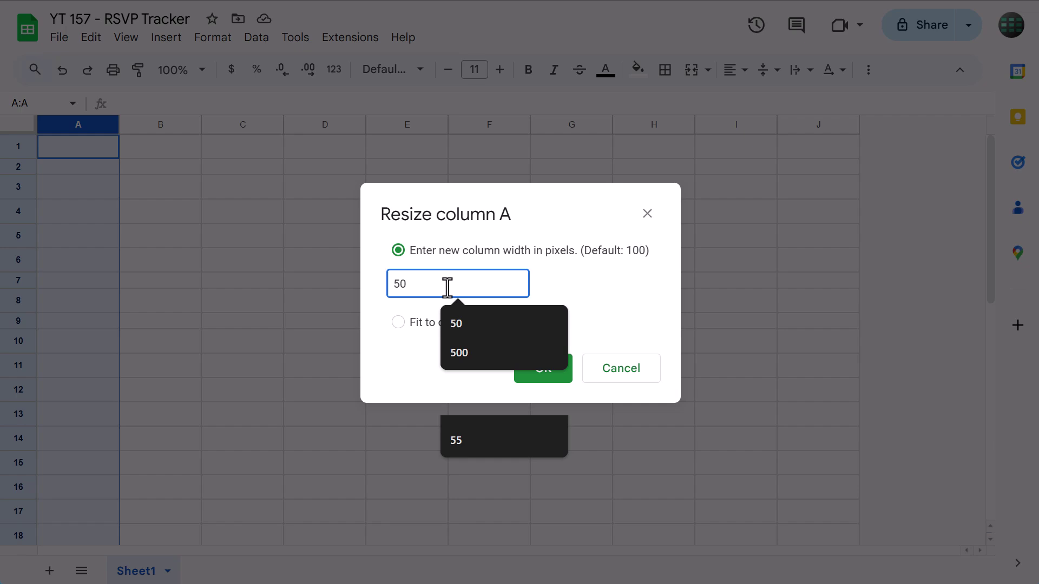
left_click(548, 367)
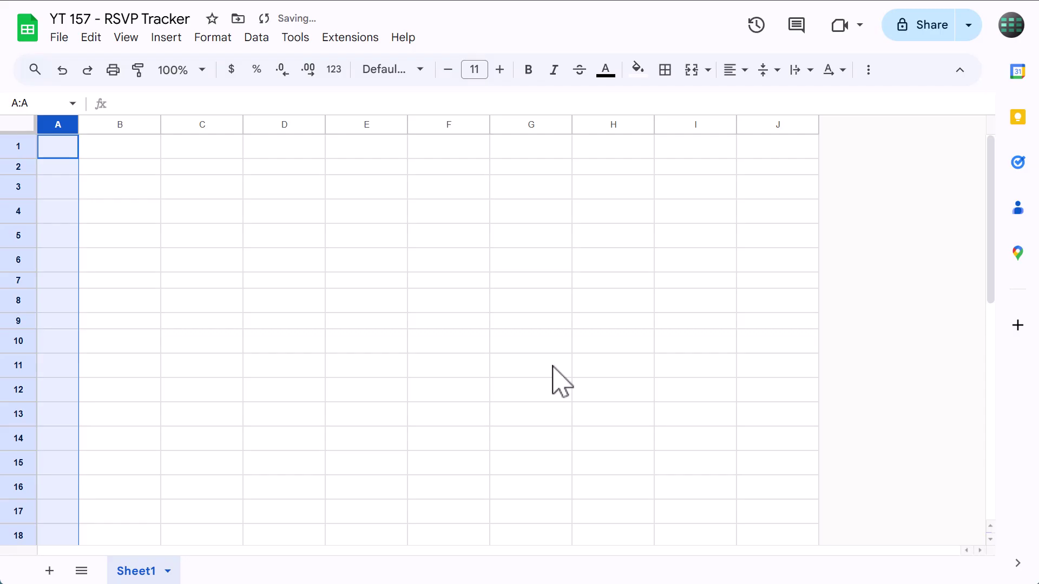
left_click(208, 191)
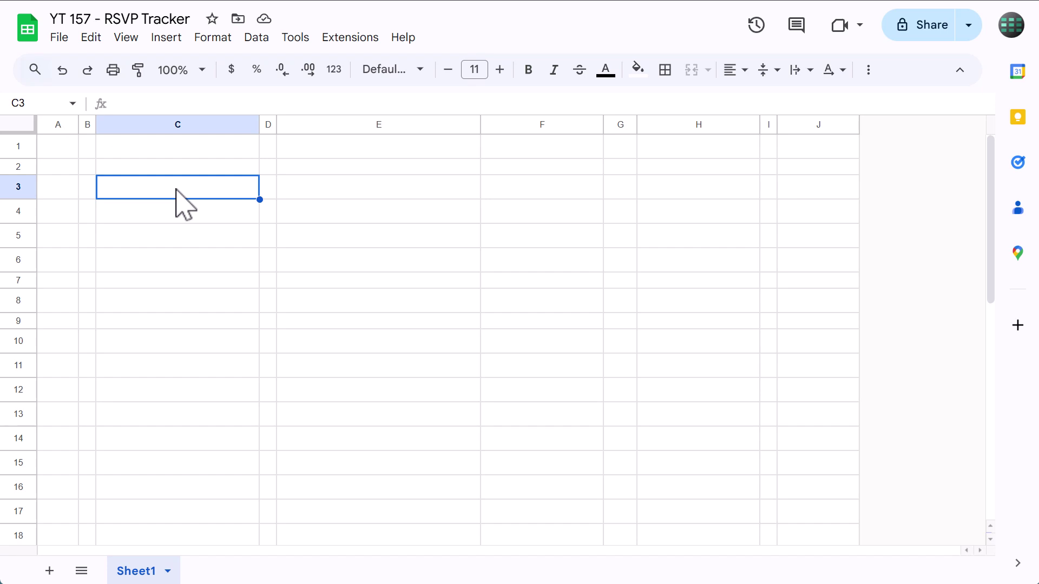
- Turn off Gridlines under View > Show
left_click(126, 37)
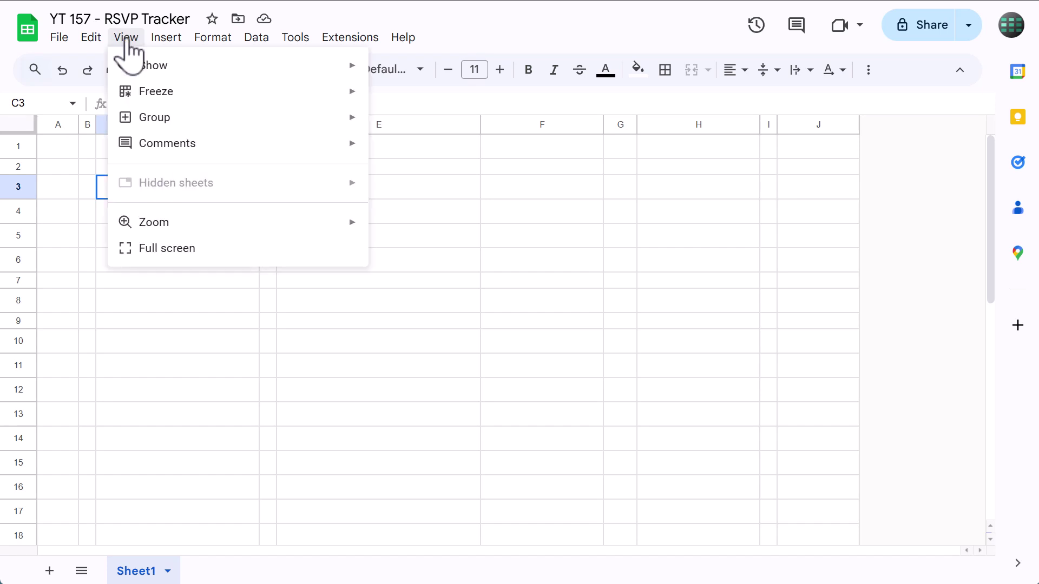
mouse_move(298, 70)
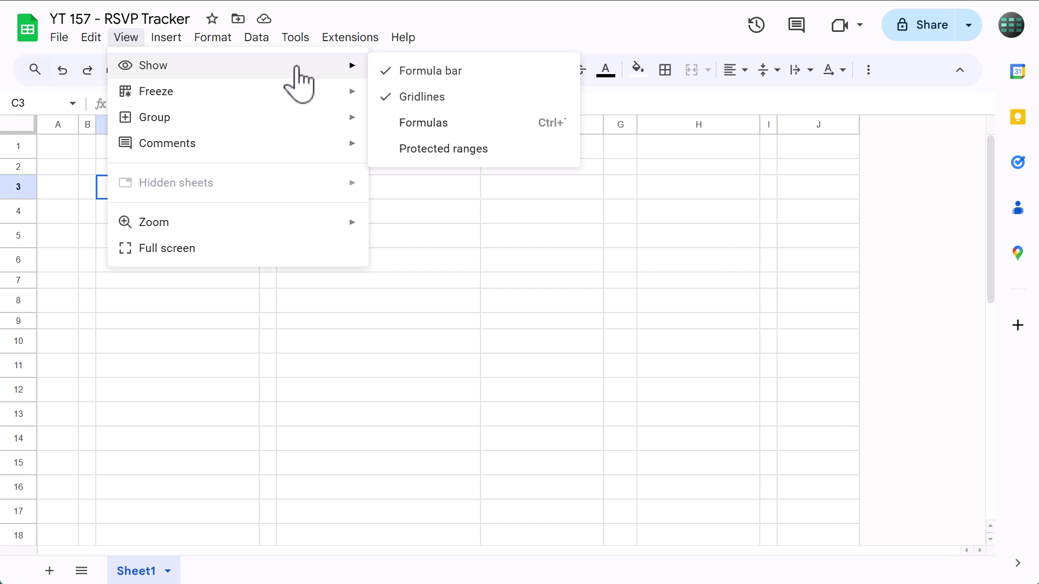
left_click(413, 103)
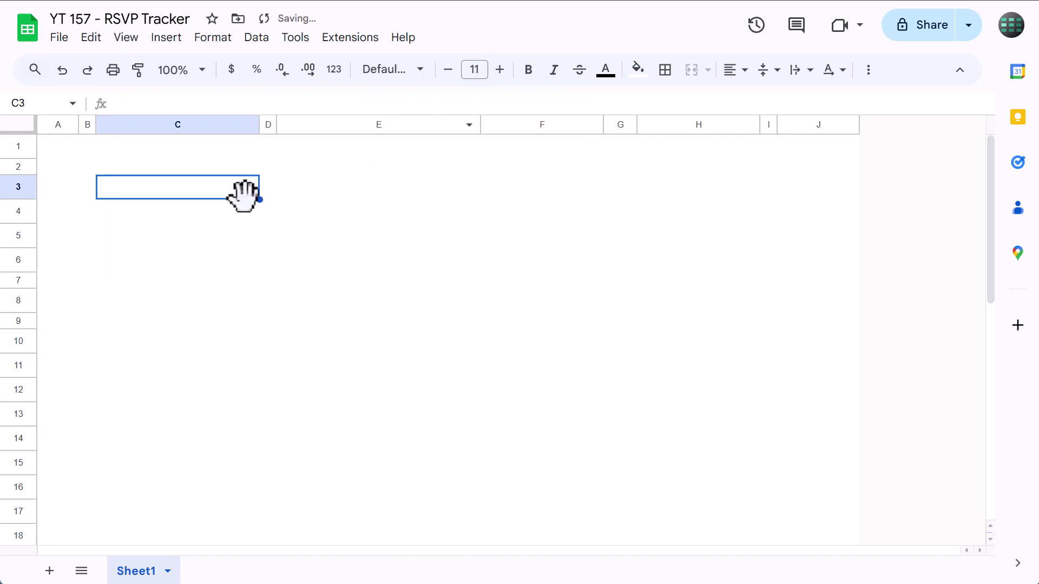
- Fill the entire sheet, A1:J38, with light gray 3
left_click(23, 127)
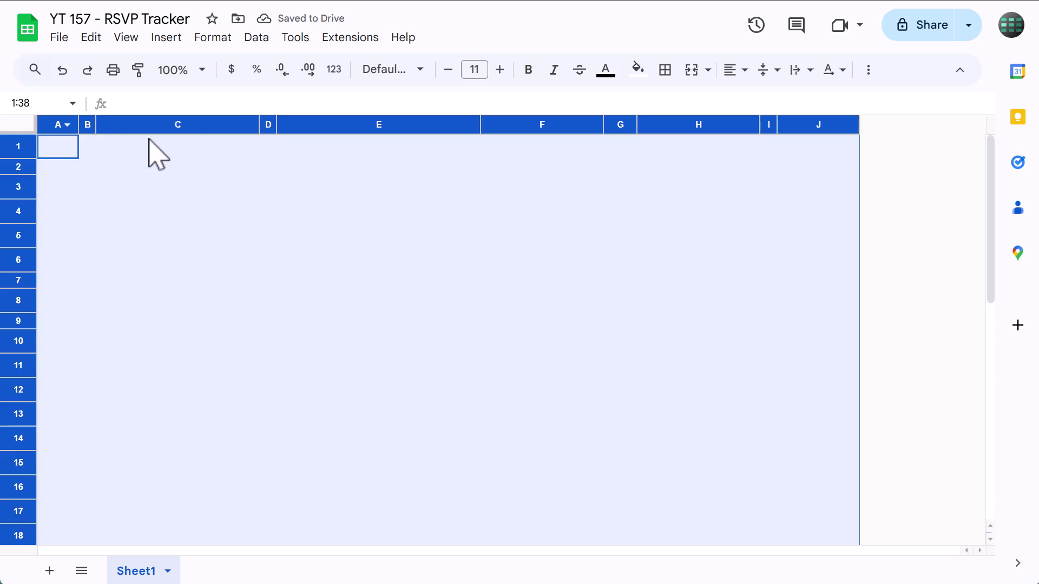
left_click(639, 69)
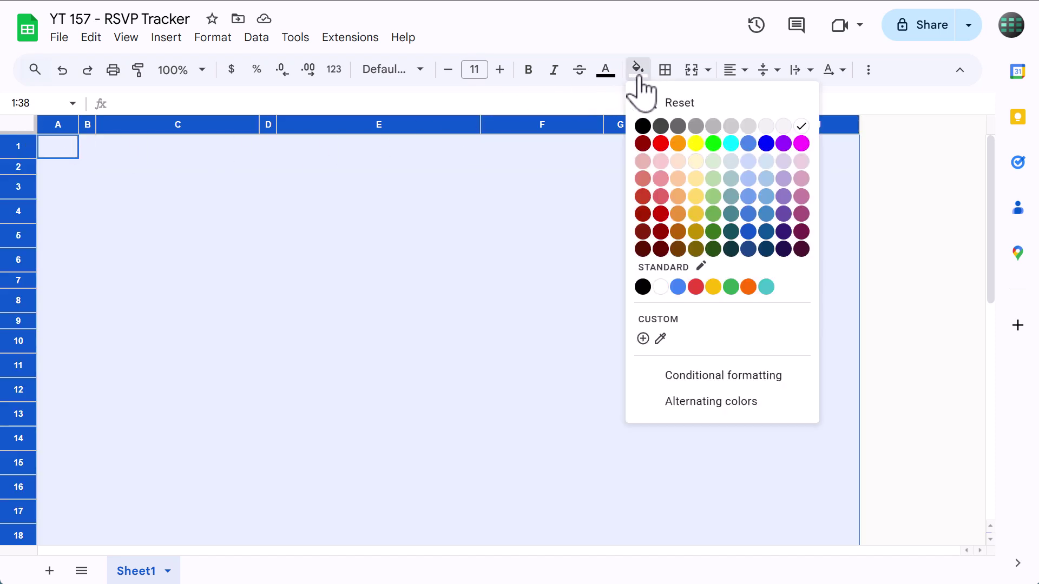
left_click(784, 128)
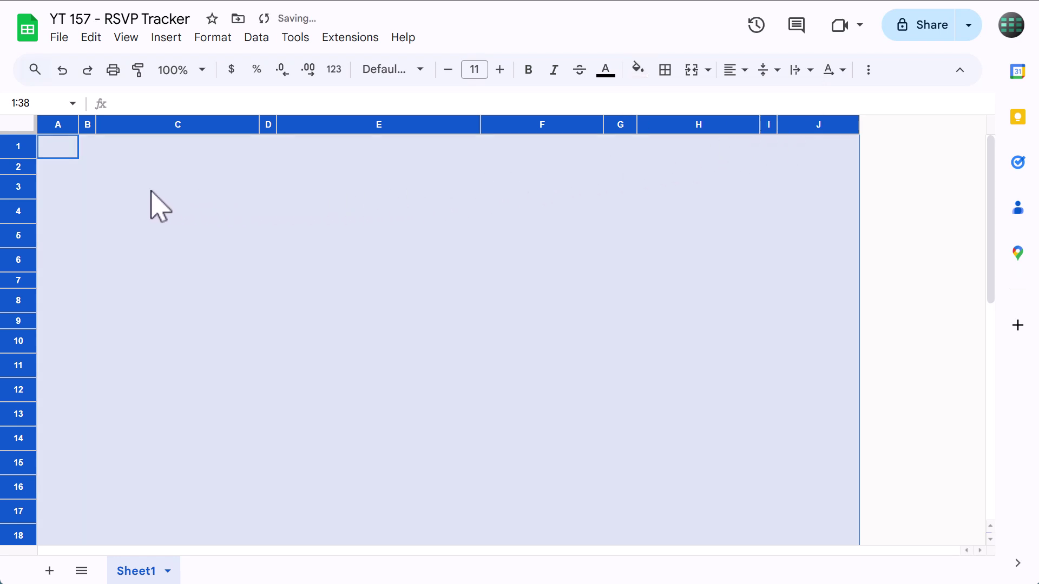
left_click(90, 166)
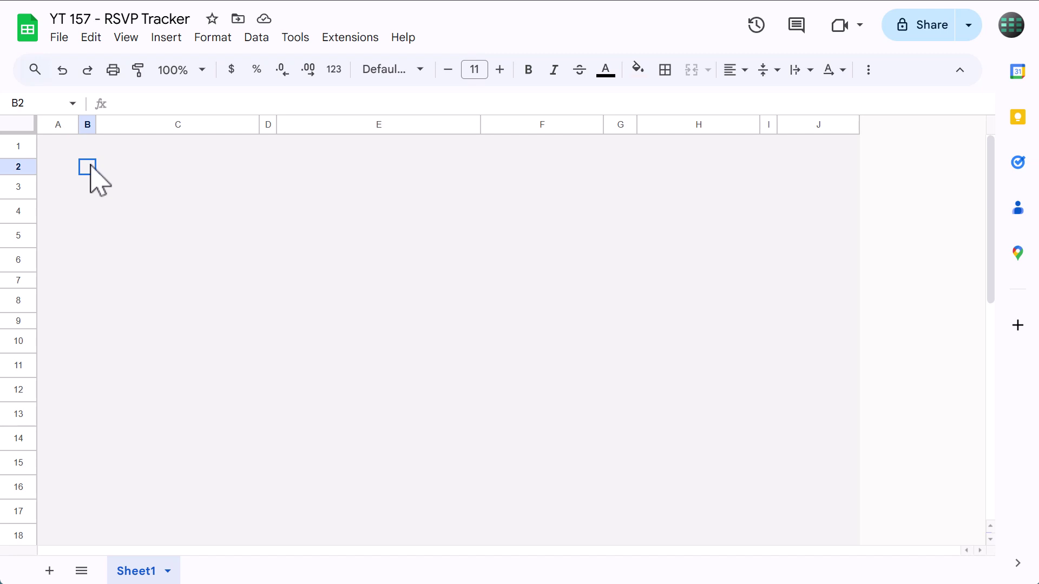
- Reset the grey fill on B2:D7 to make it white
left_click_drag(91, 164, 272, 278)
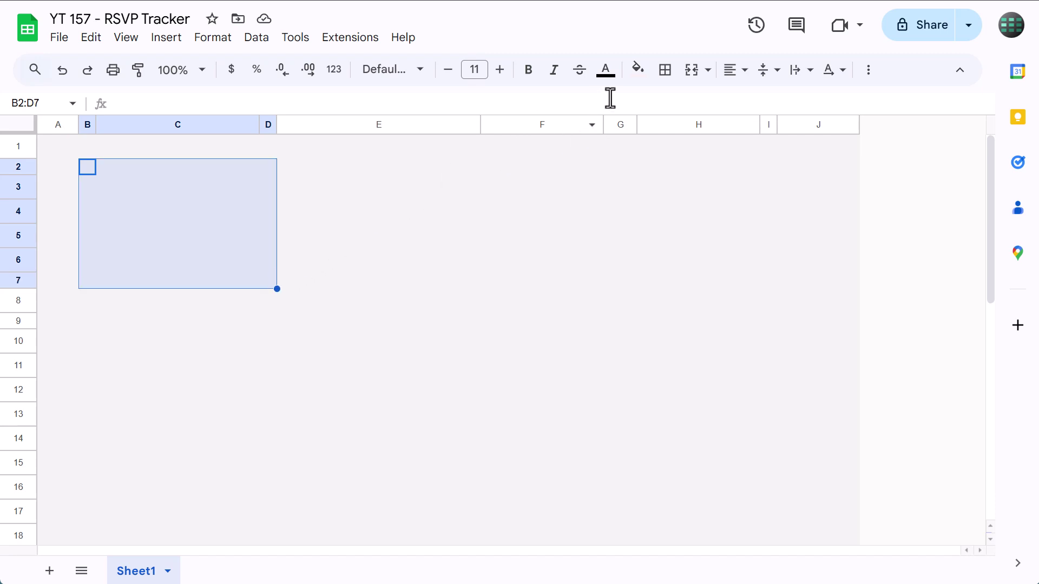
left_click(639, 71)
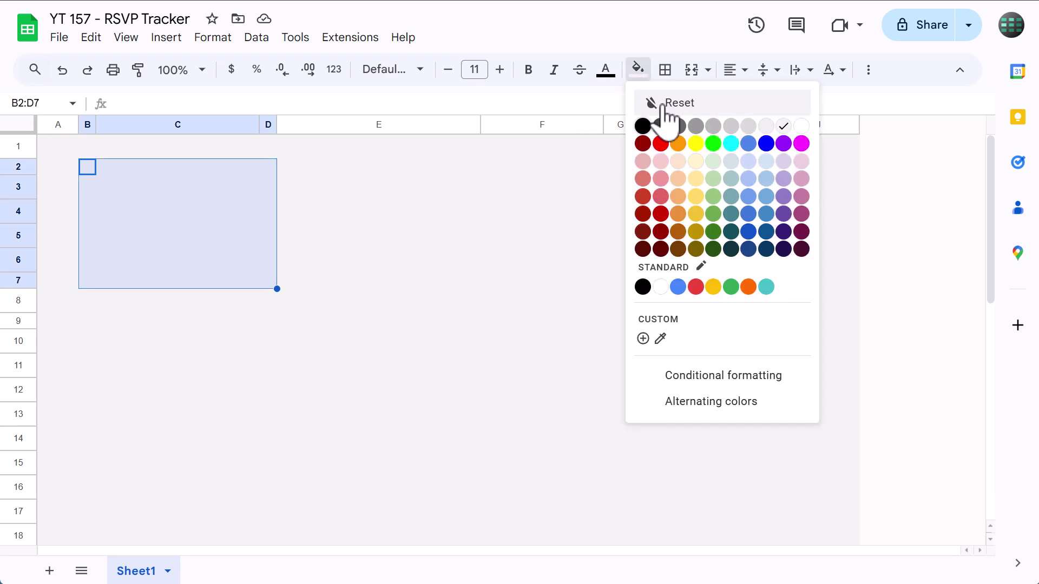
left_click(663, 105)
left_click(639, 69)
left_click(655, 103)
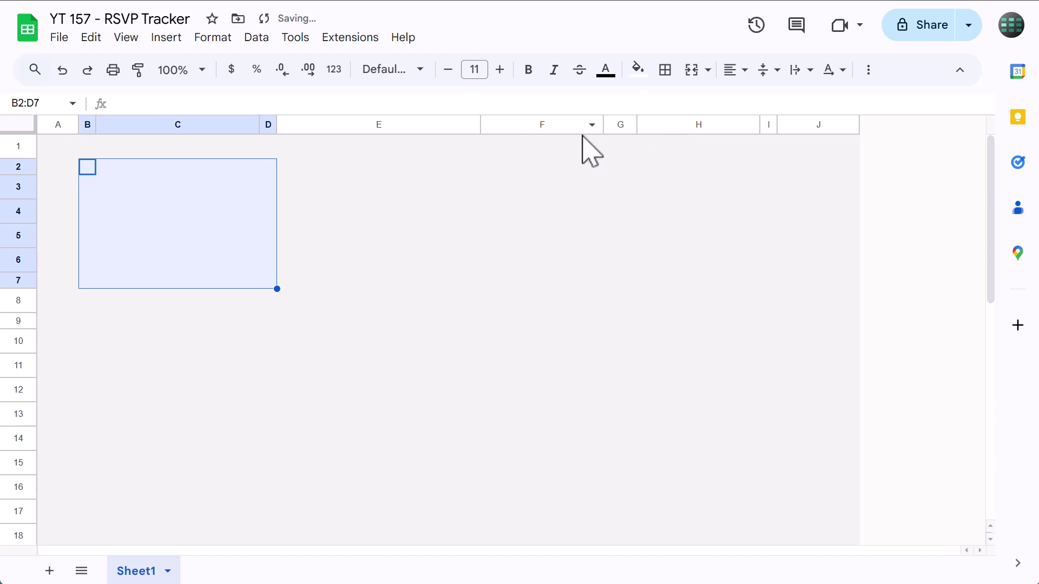
- Fill F2:I7 with white
left_click_drag(540, 167, 764, 284)
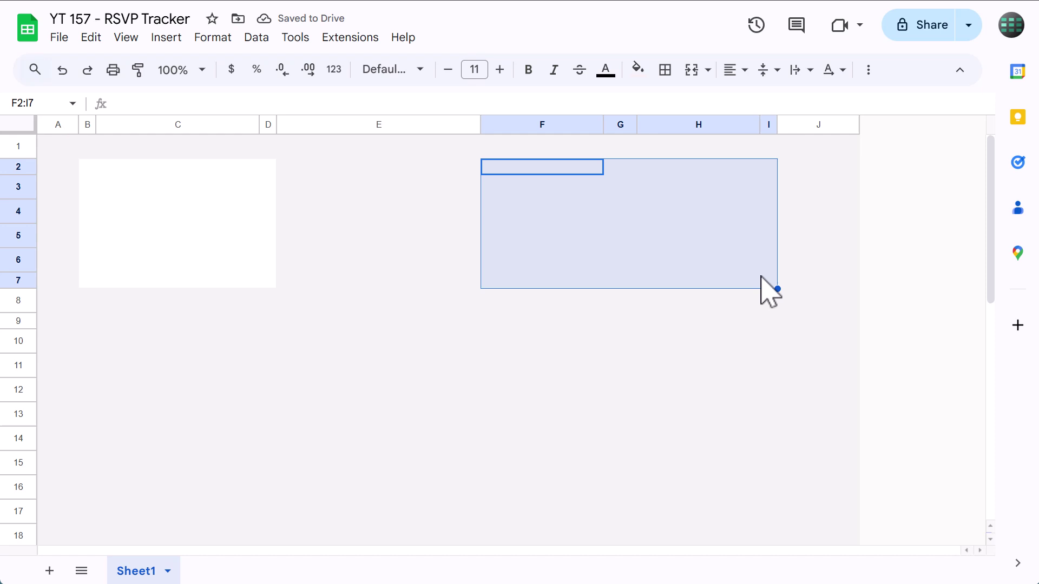
left_click(638, 69)
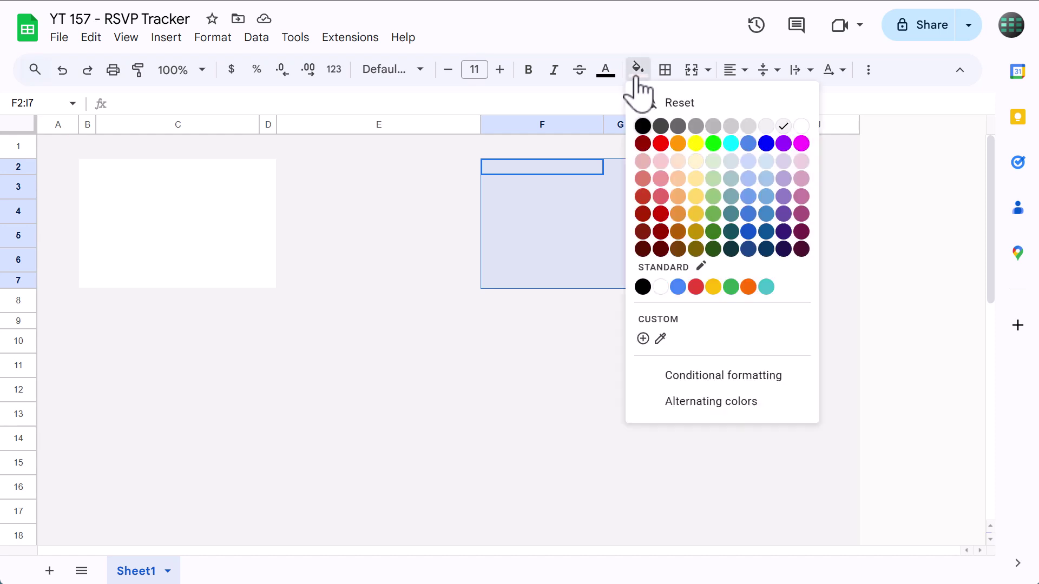
left_click(804, 128)
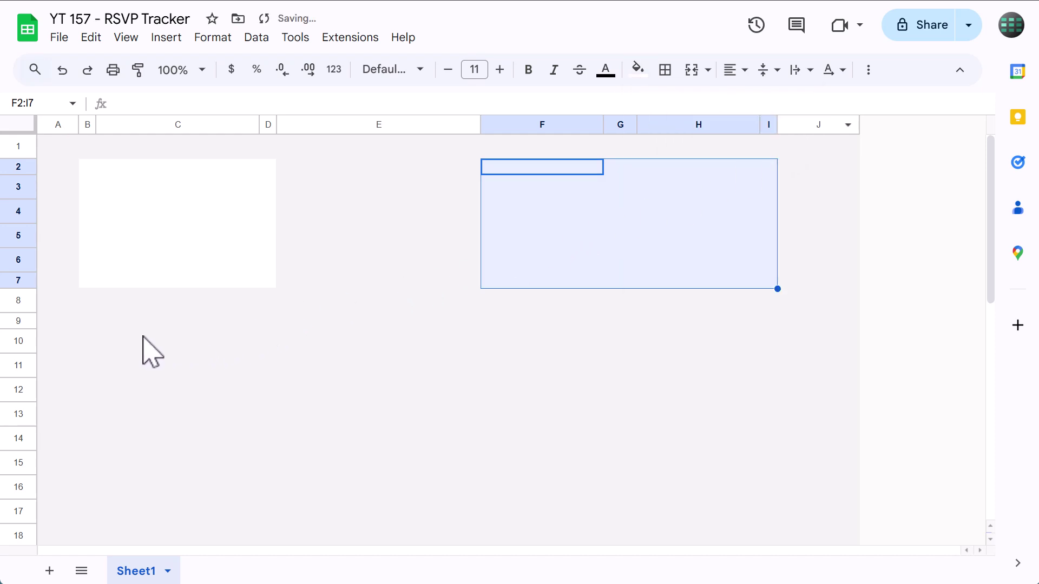
- Reset the grey fill on the large B9:I36 block
left_click_drag(88, 322, 766, 460)
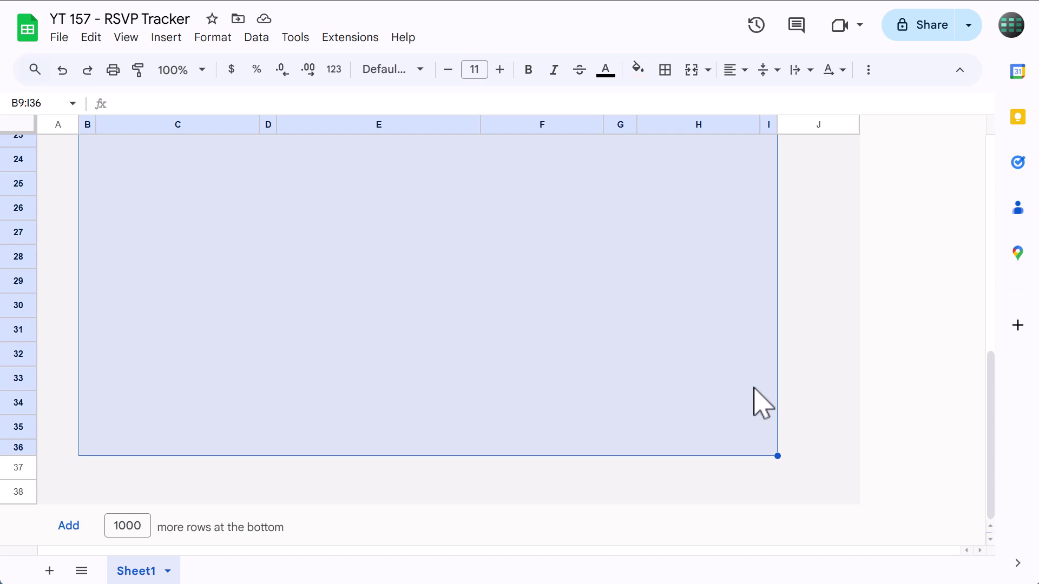
left_click(639, 72)
left_click(723, 102)
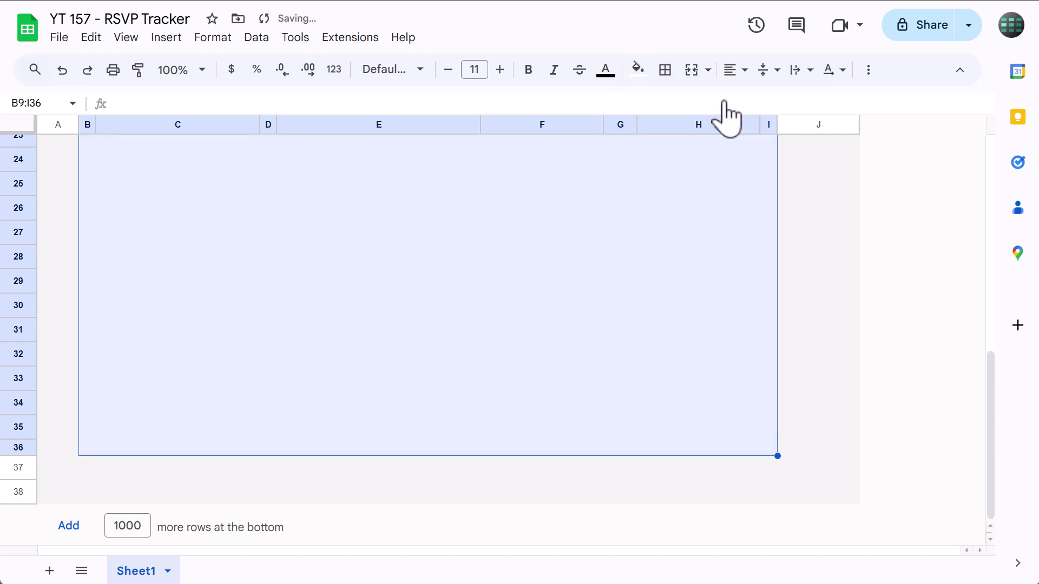
left_click(451, 271)
scroll(380, 352, "up", 10)
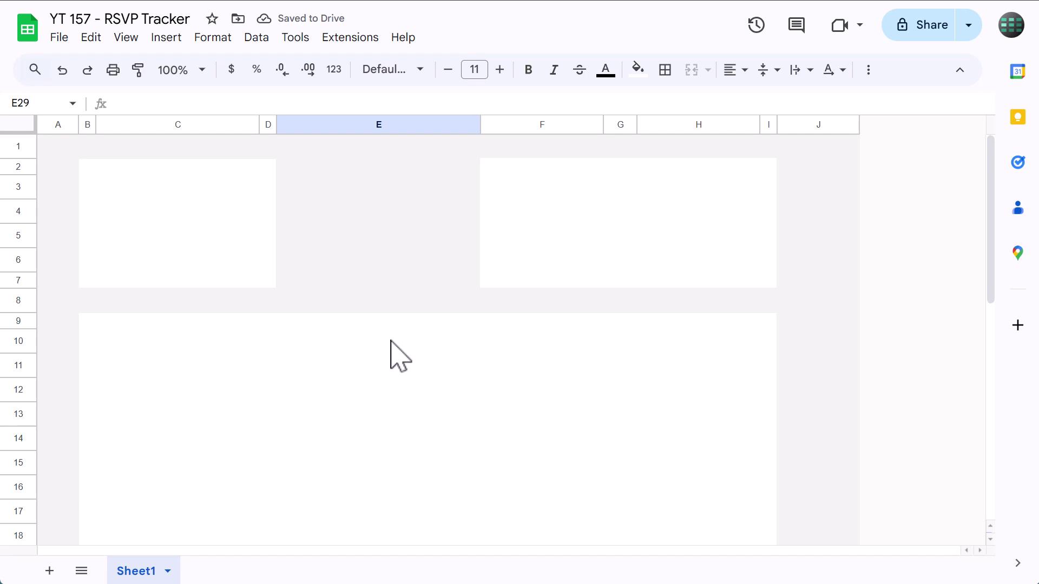
- Enter the headers NAME, EMAIL, PHONE and RSVP across row 10 starting at C10
left_click(145, 352)
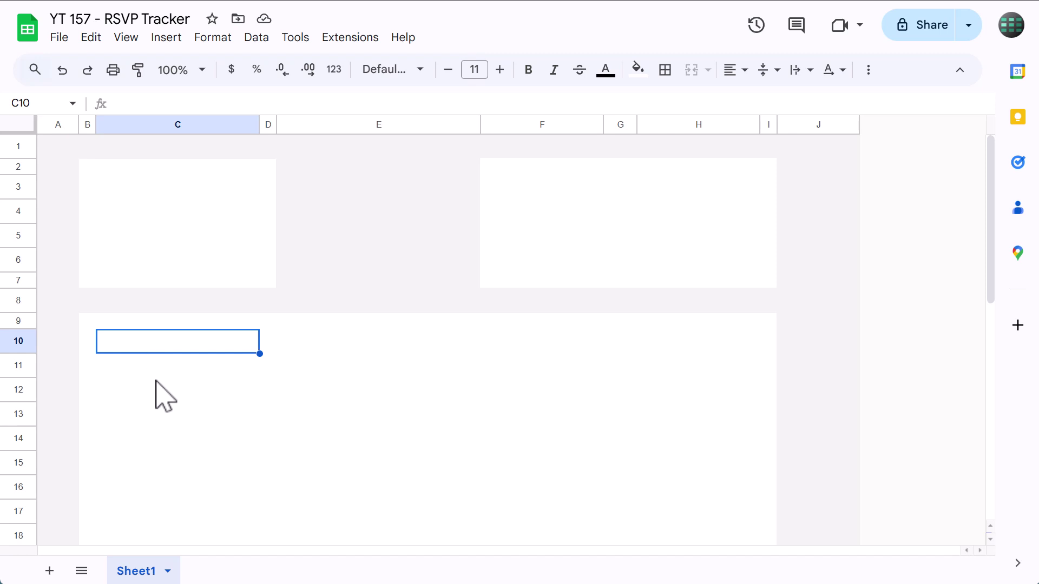
type("NAME")
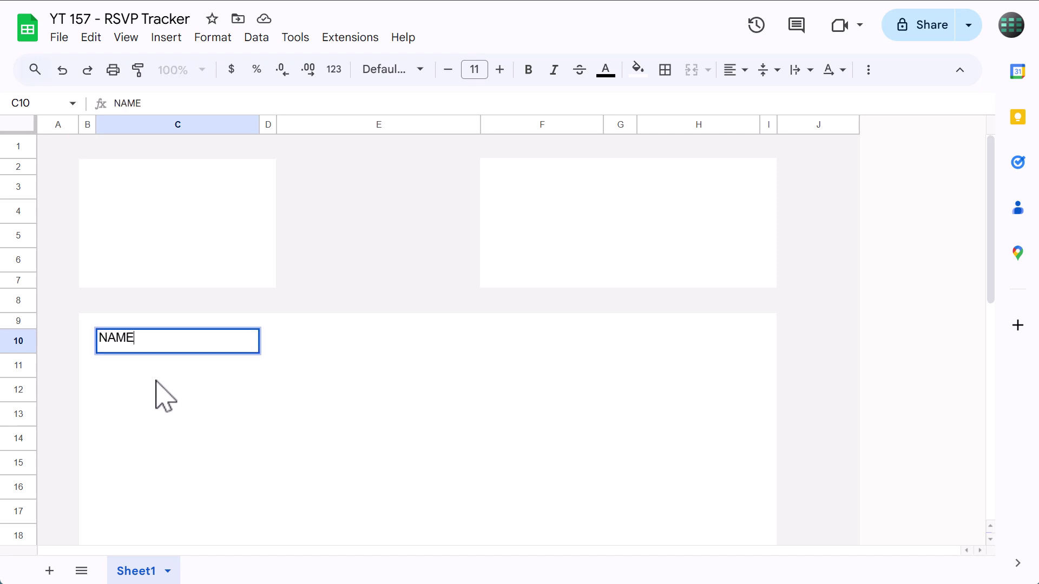
key("Tab")
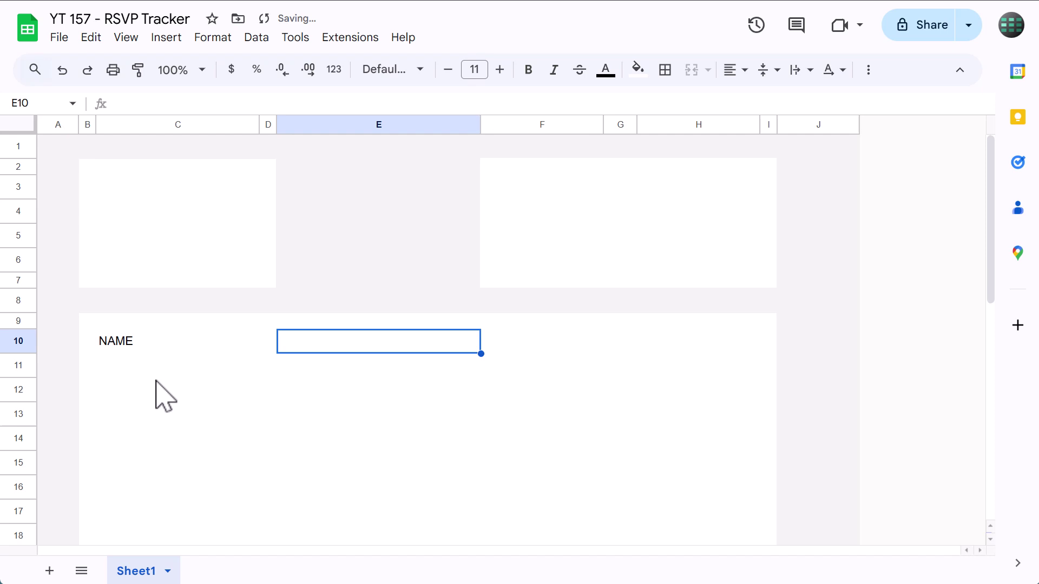
type("EMAIL")
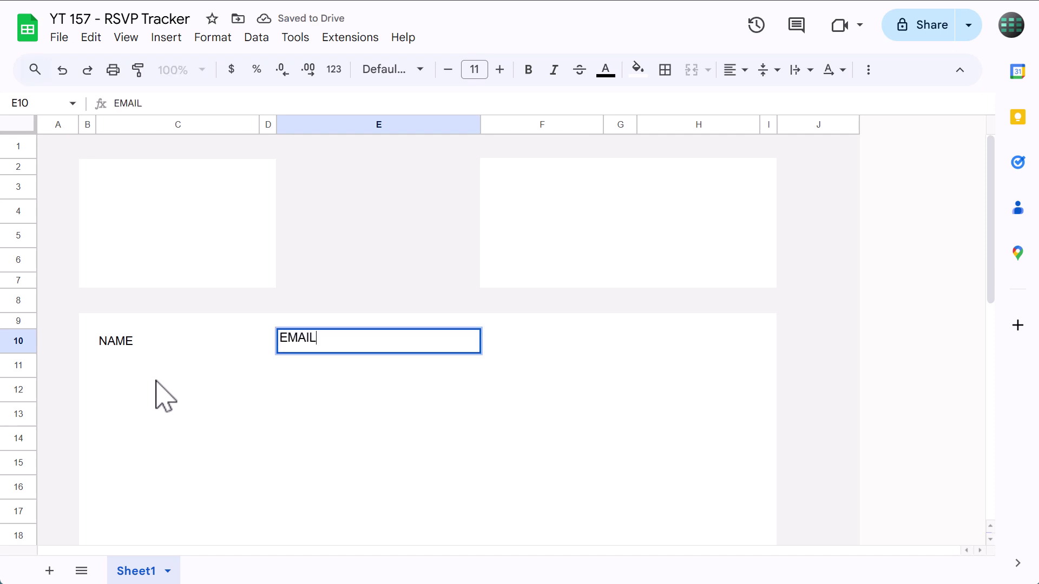
key("Tab")
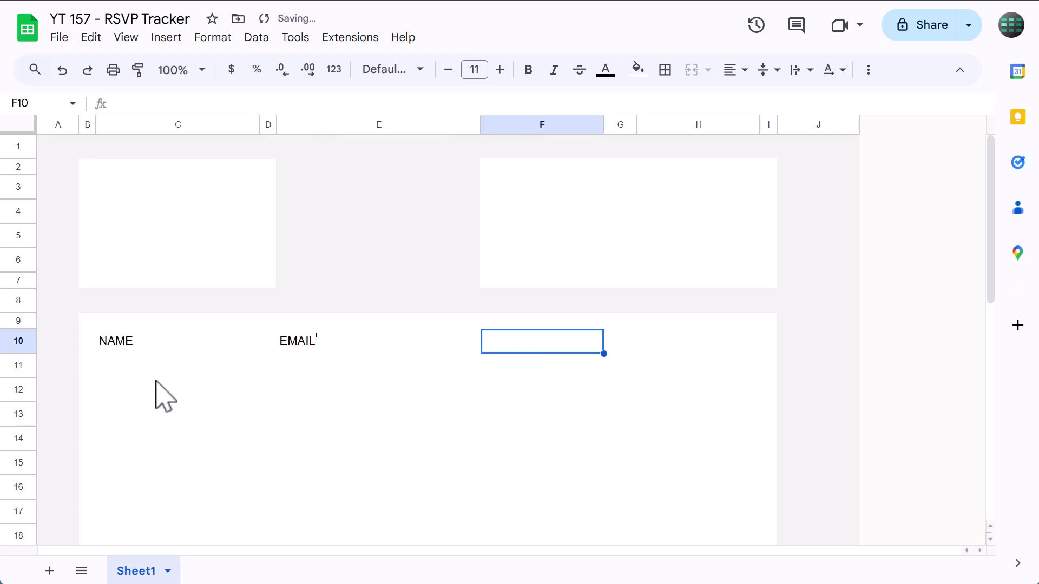
type("PHONE")
key("Tab")
key("Tab")
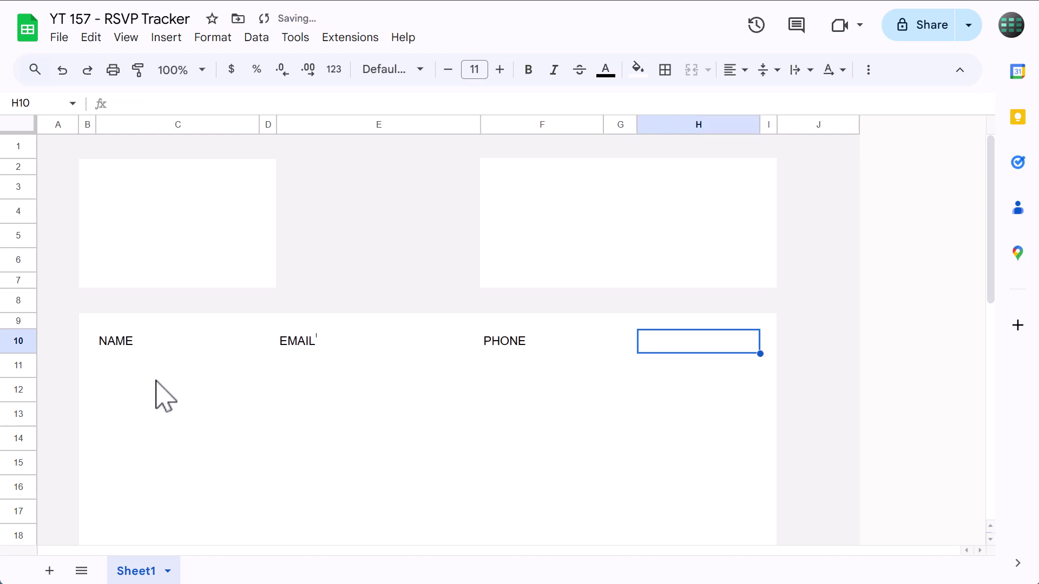
type("RSVP")
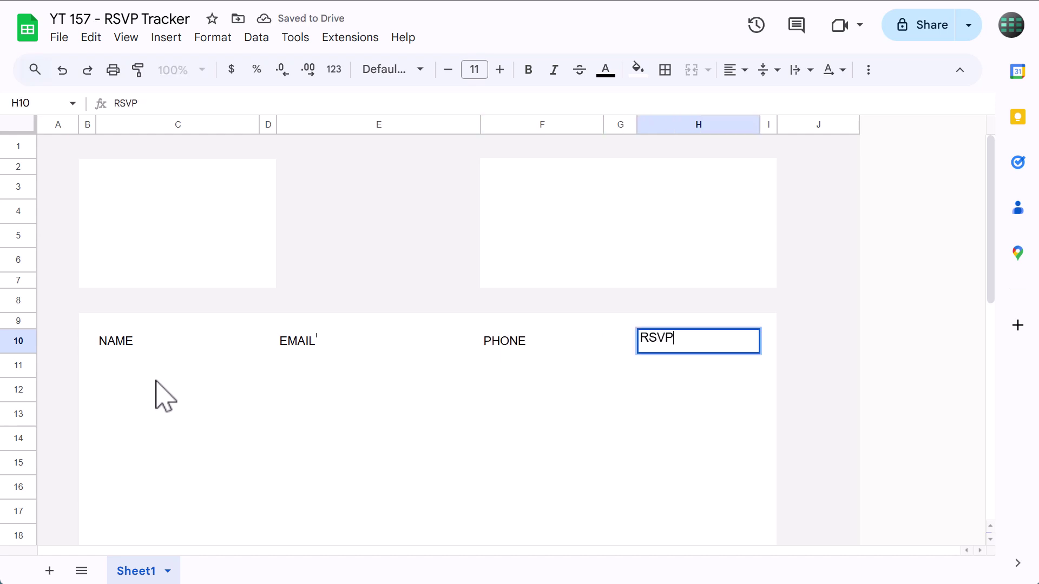
key("Return")
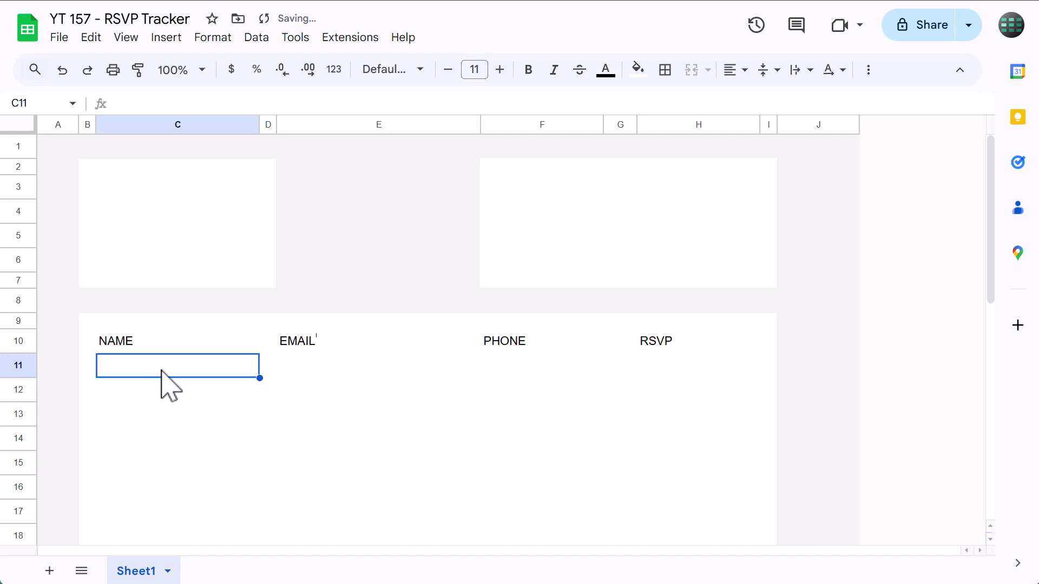
- Bold C10:H10 and give it a dark blue bottom border
left_click_drag(178, 345, 680, 353)
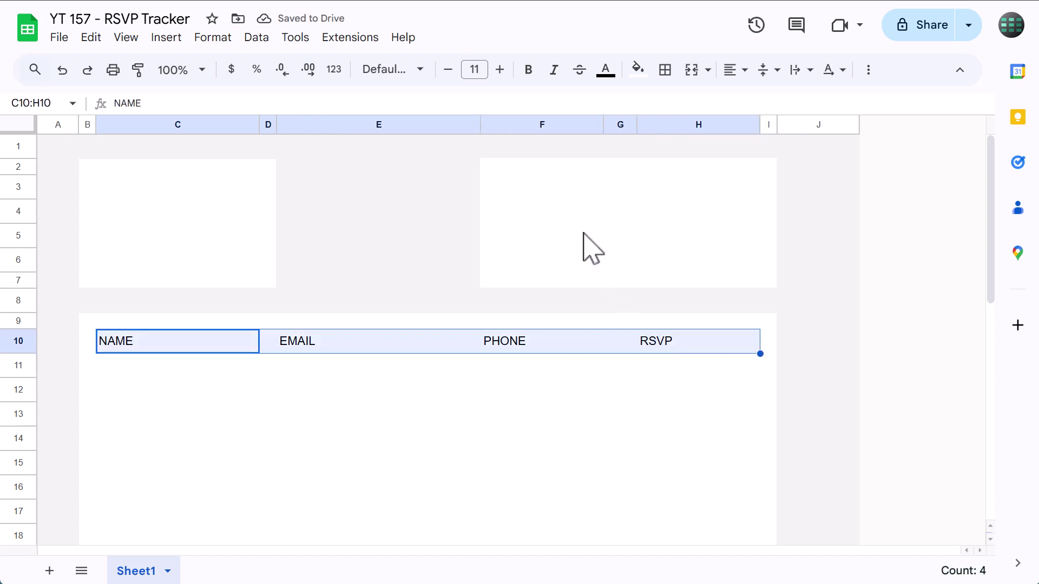
left_click(528, 71)
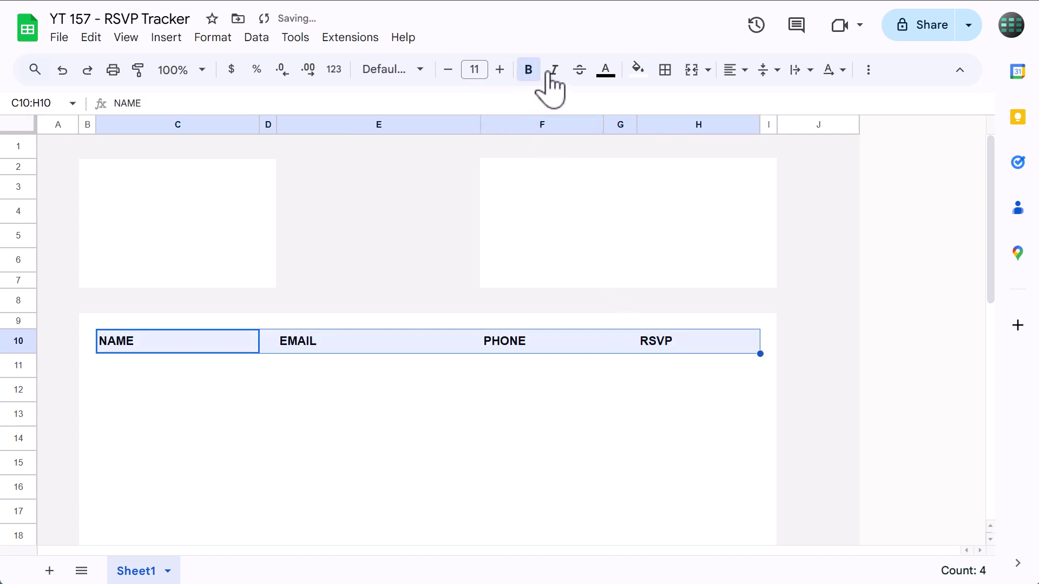
left_click(665, 70)
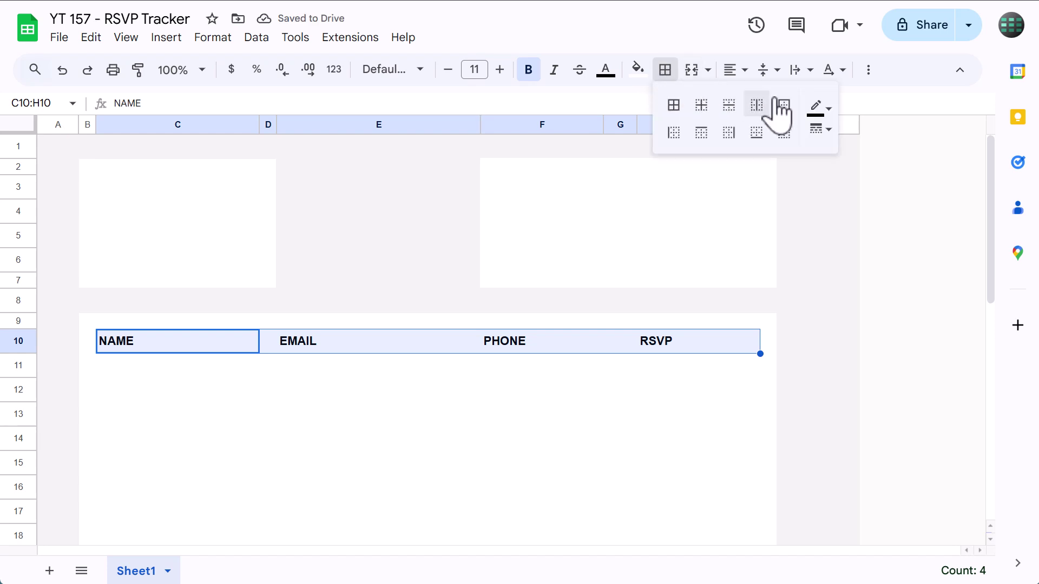
left_click(829, 111)
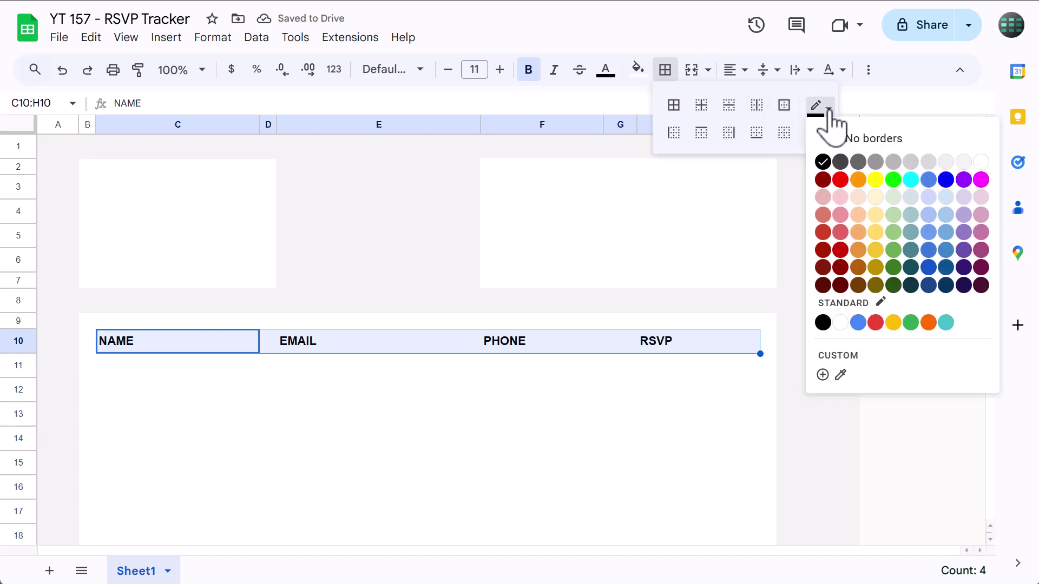
left_click(926, 265)
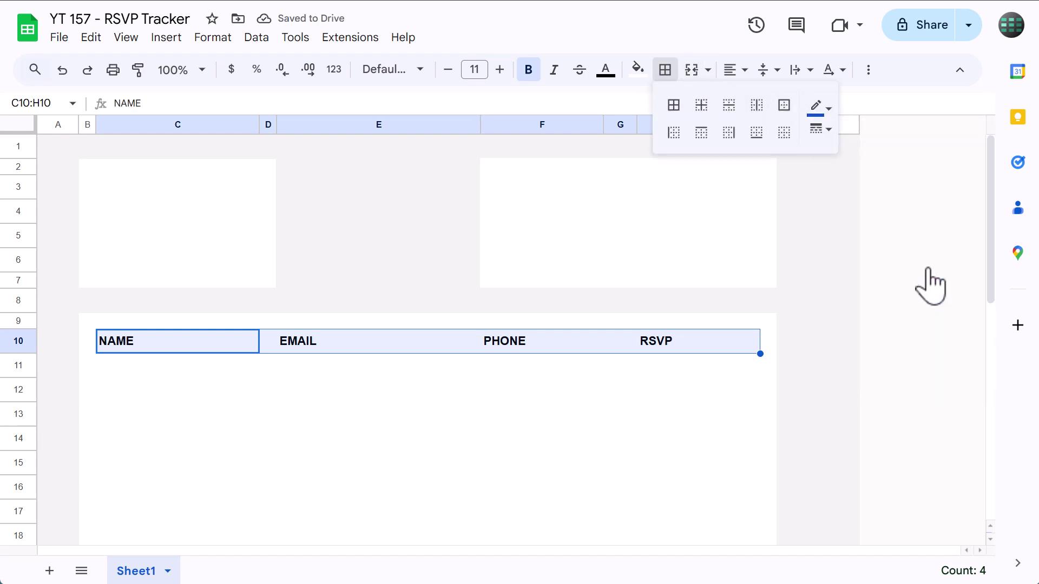
left_click(758, 135)
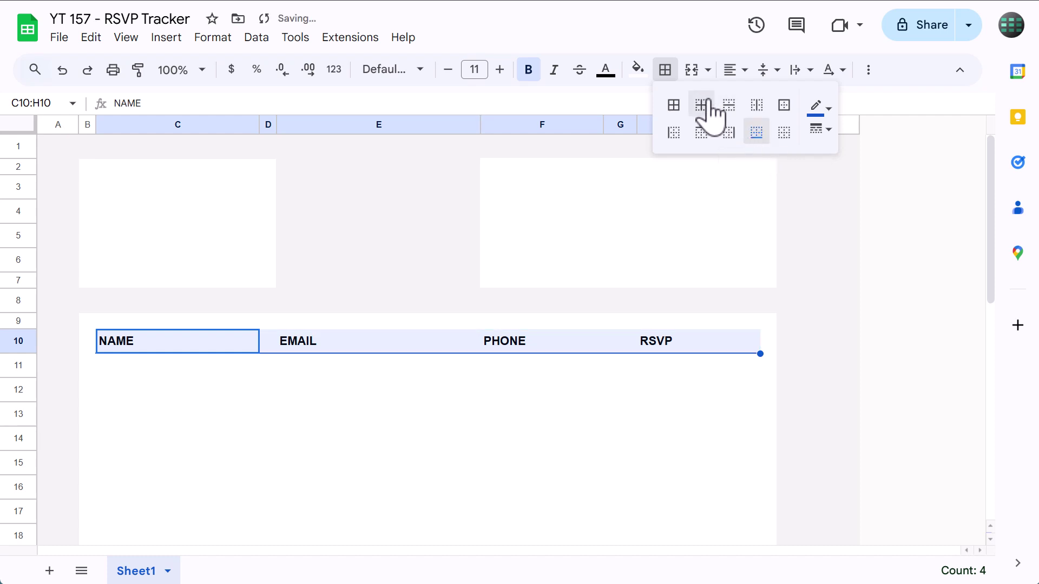
key("Escape")
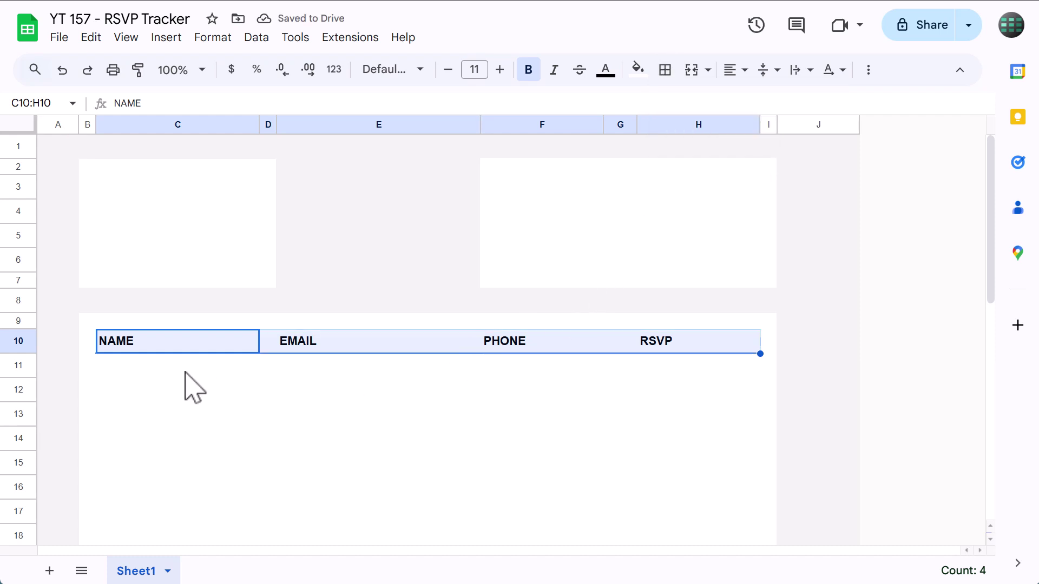
left_click(156, 368)
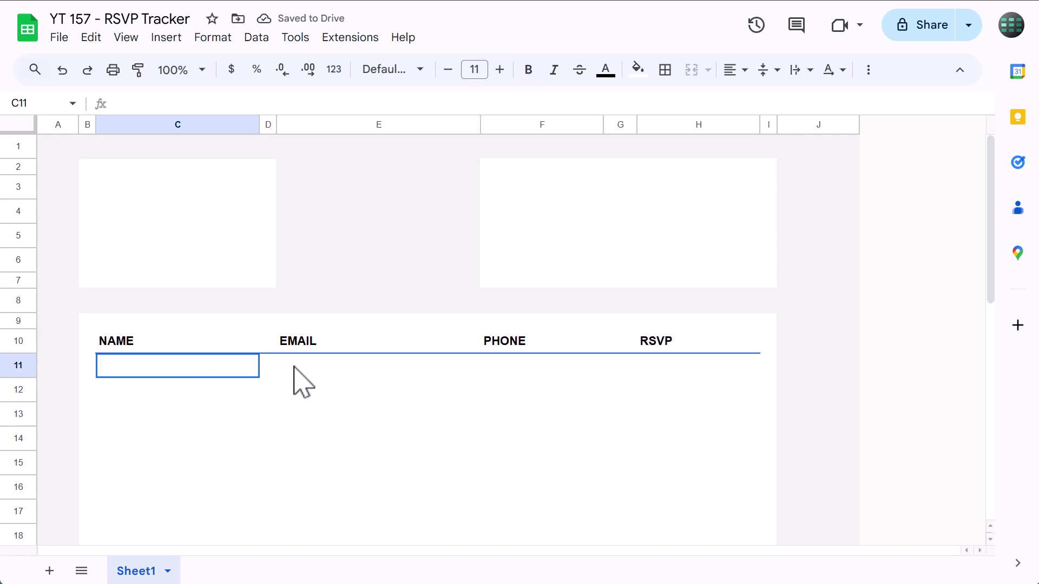
- Add Light gray 2 horizontal borders between rows in C11:H35
left_click_drag(294, 367, 673, 440)
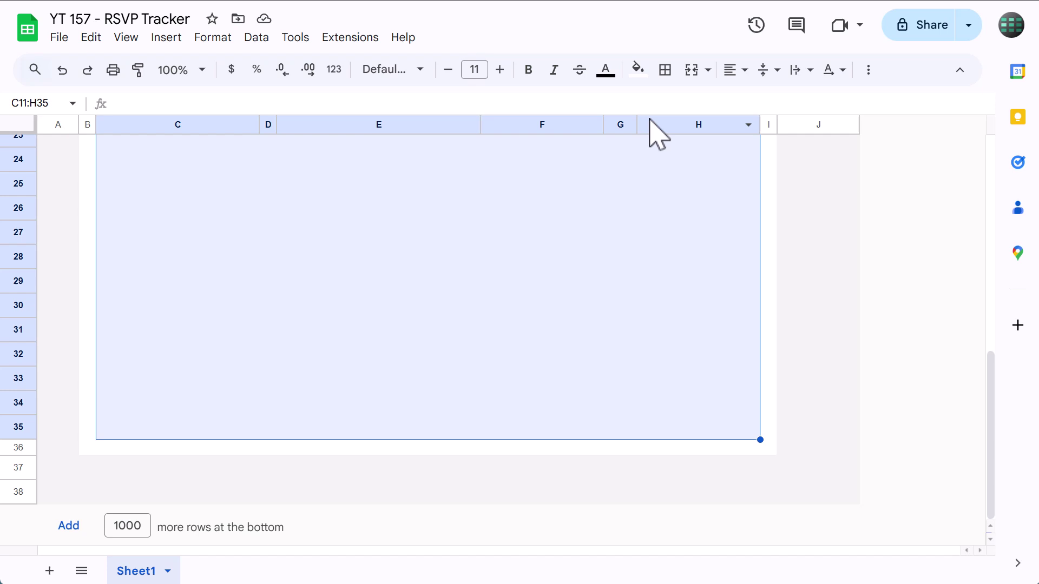
left_click(665, 69)
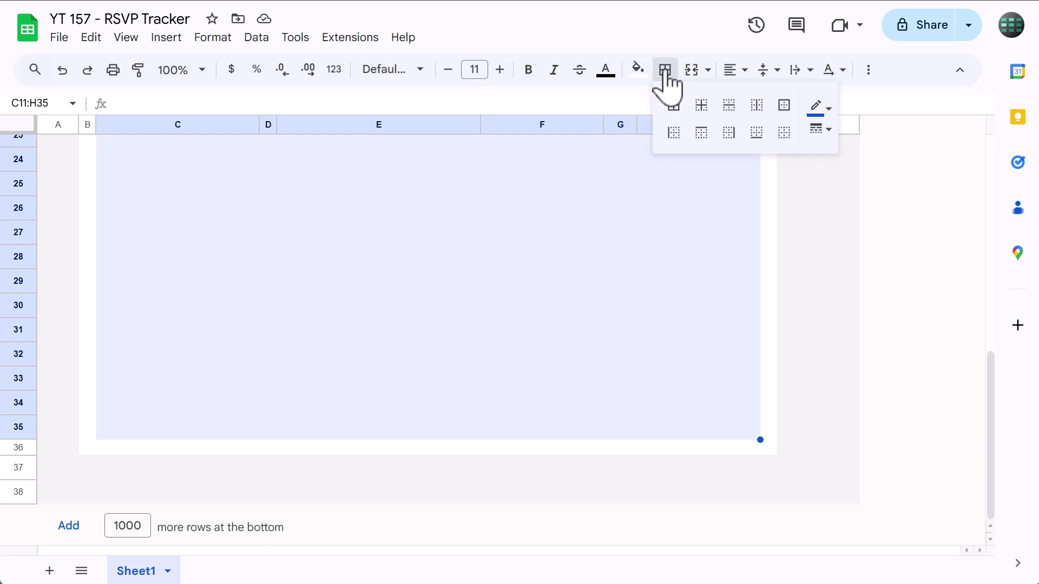
left_click(816, 108)
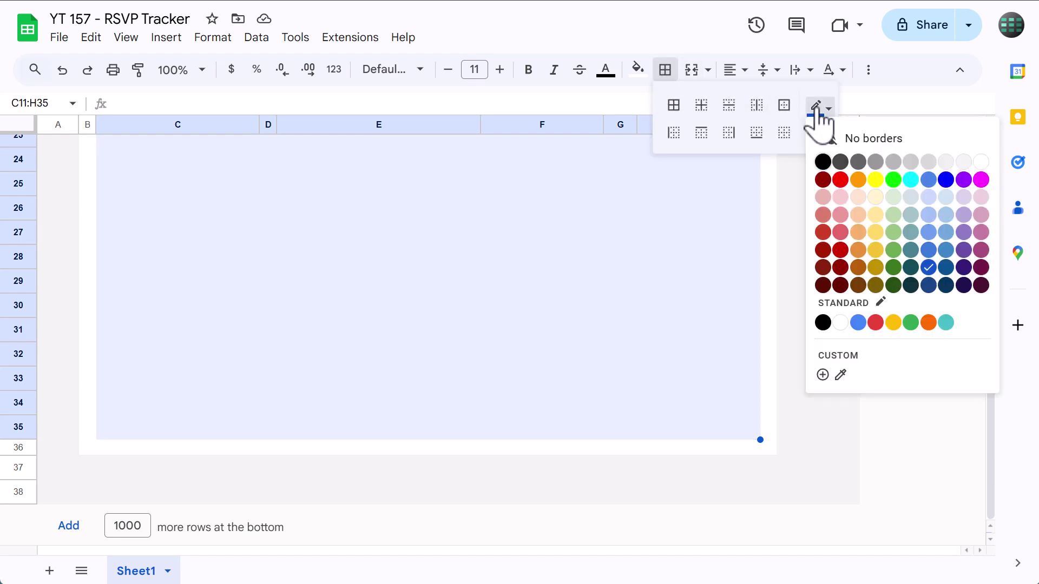
left_click(947, 163)
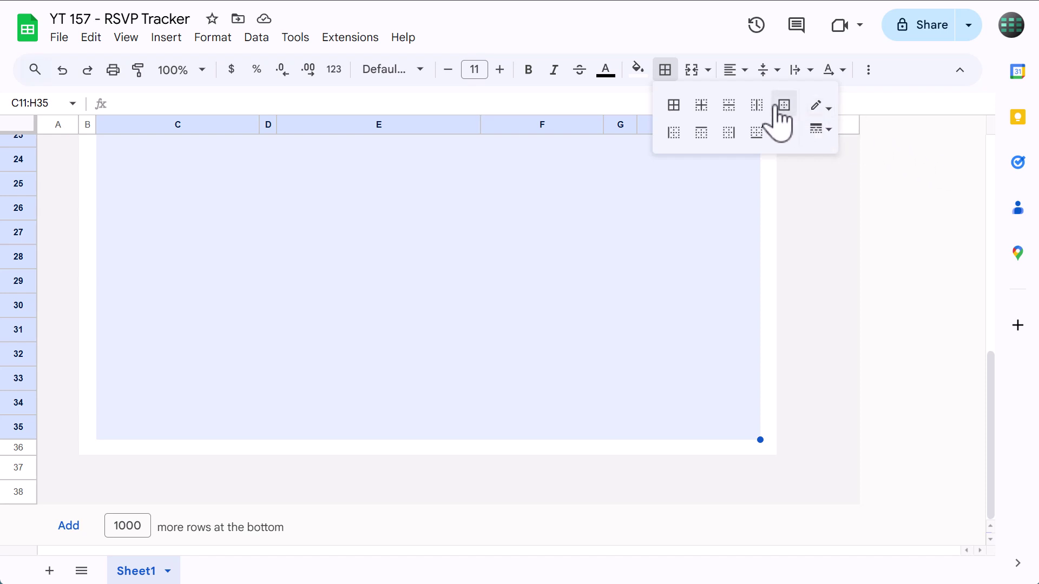
left_click(730, 108)
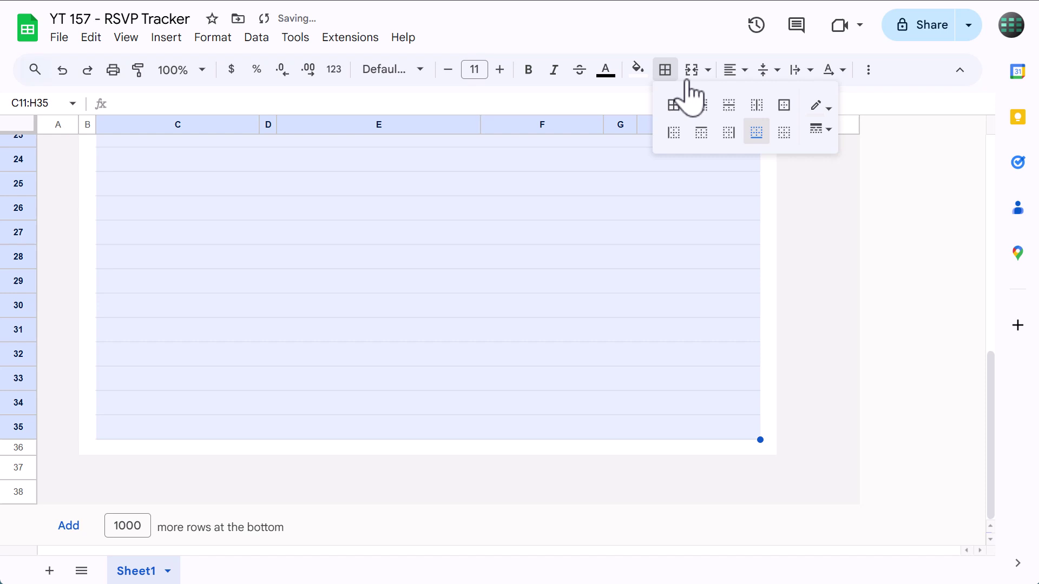
left_click(667, 73)
scroll(539, 233, "up", 8)
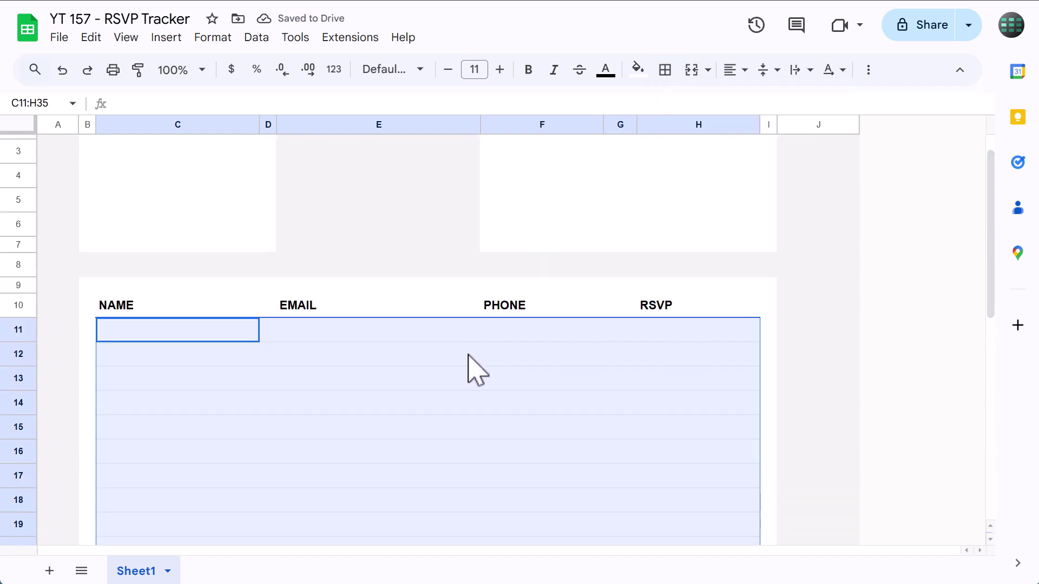
- Put a light grey outer border around B9:I36
left_click_drag(88, 287, 765, 449)
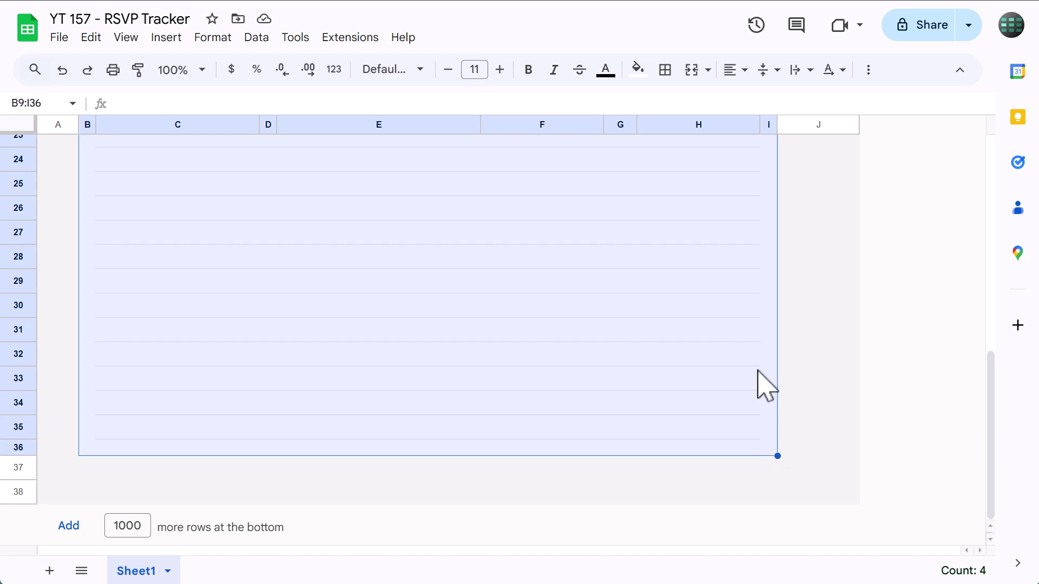
left_click(665, 73)
left_click(819, 107)
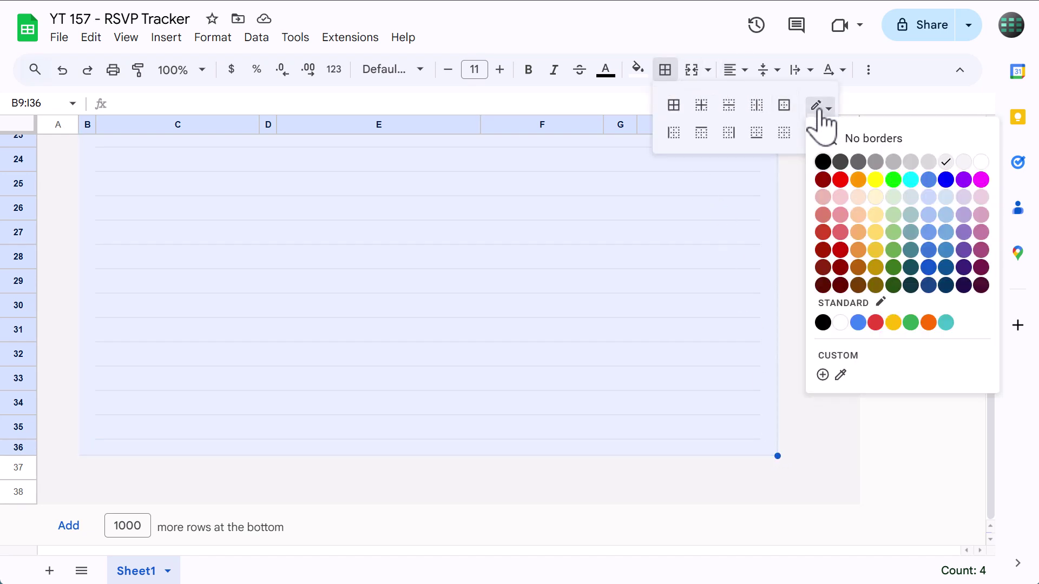
left_click(929, 163)
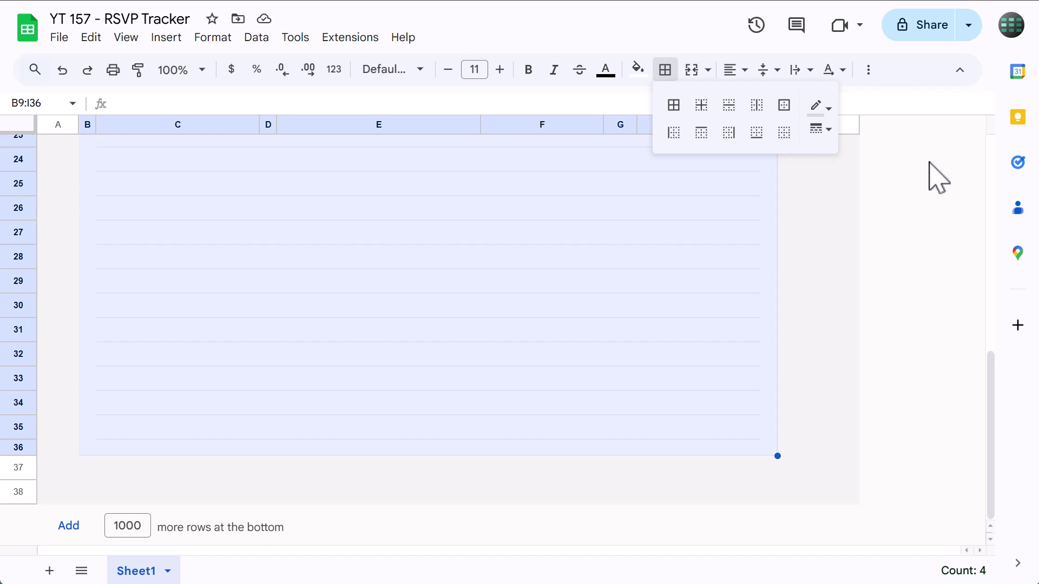
left_click(784, 106)
left_click(665, 71)
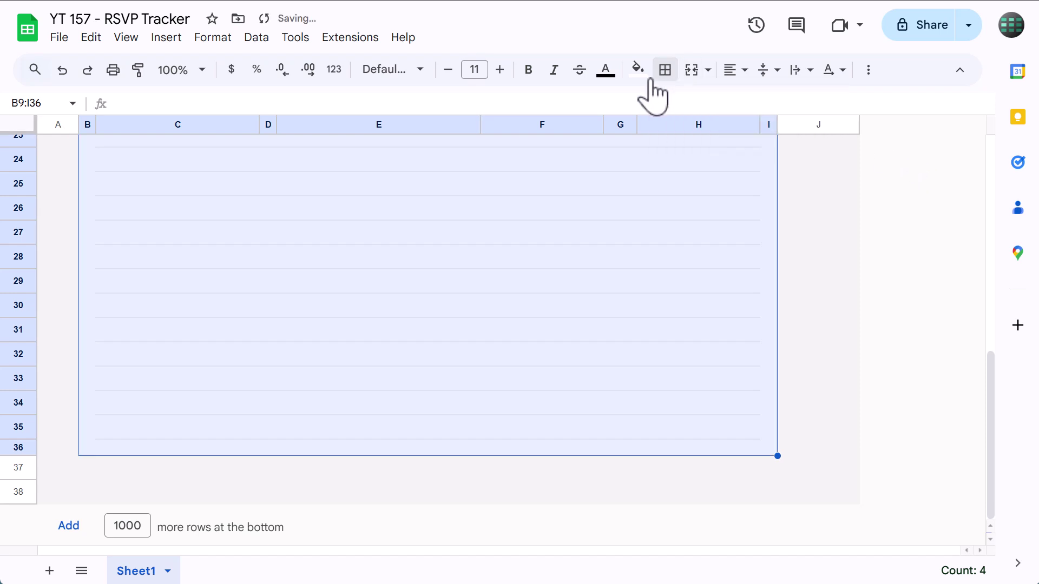
left_click(342, 303)
scroll(341, 309, "up", 10)
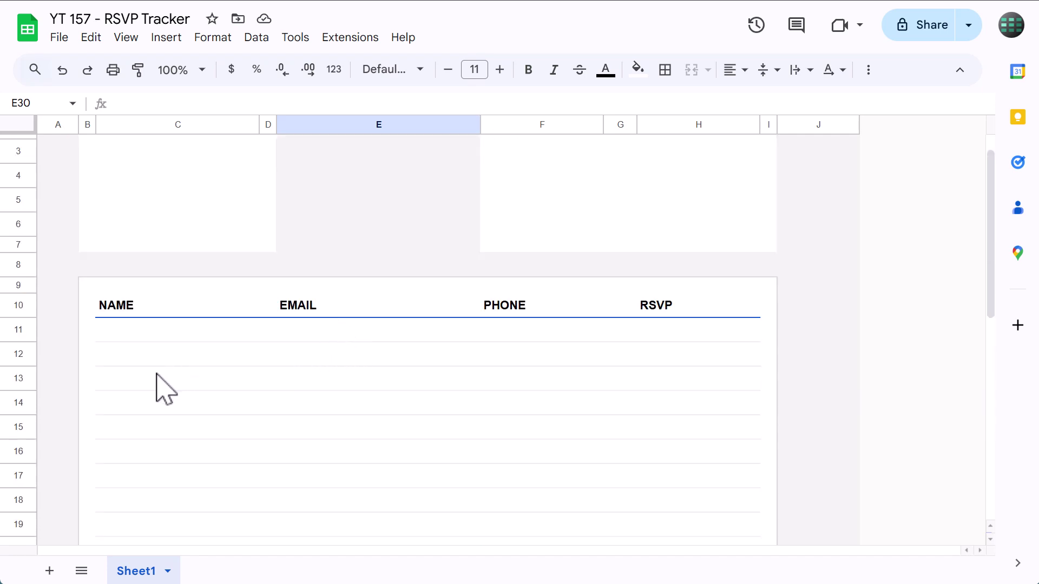
- Scroll up to bring the guest names in rows 11–18 of the NAME column into view
scroll(163, 387, "up", 1)
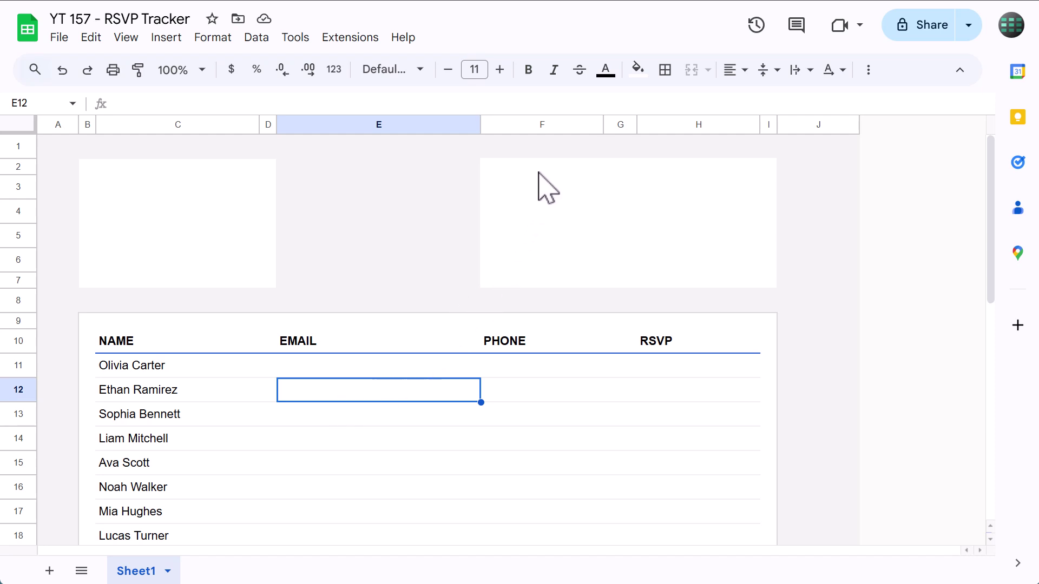
- Apply an outer border around the empty top-right box F2:I7
left_click_drag(541, 168, 775, 290)
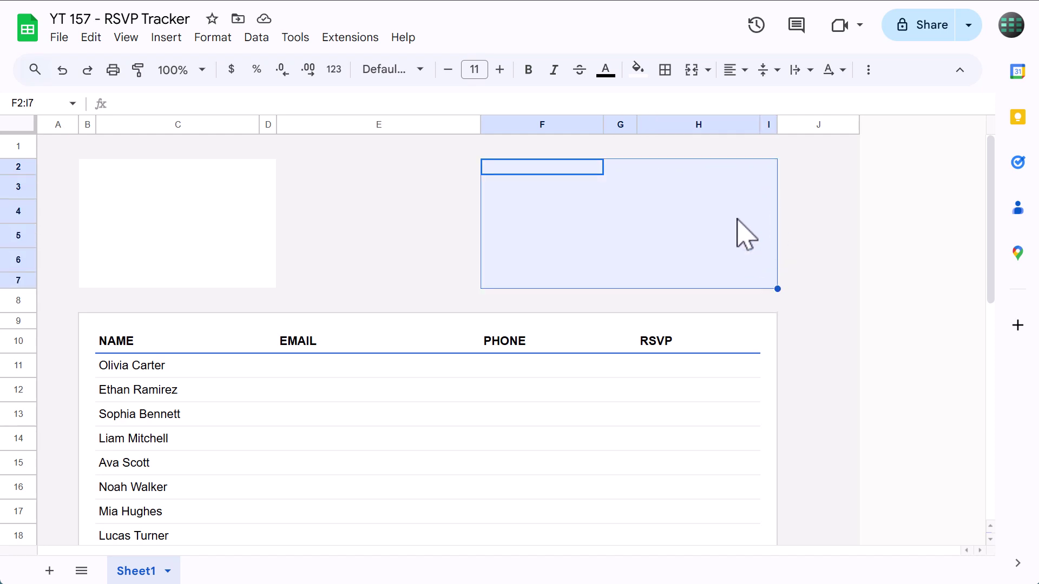
left_click(665, 70)
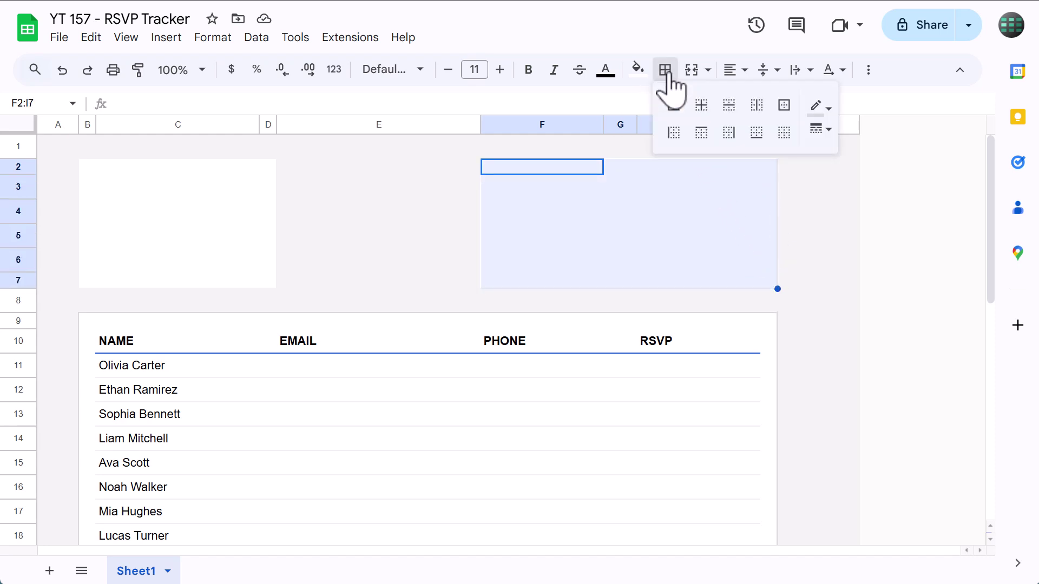
left_click(785, 106)
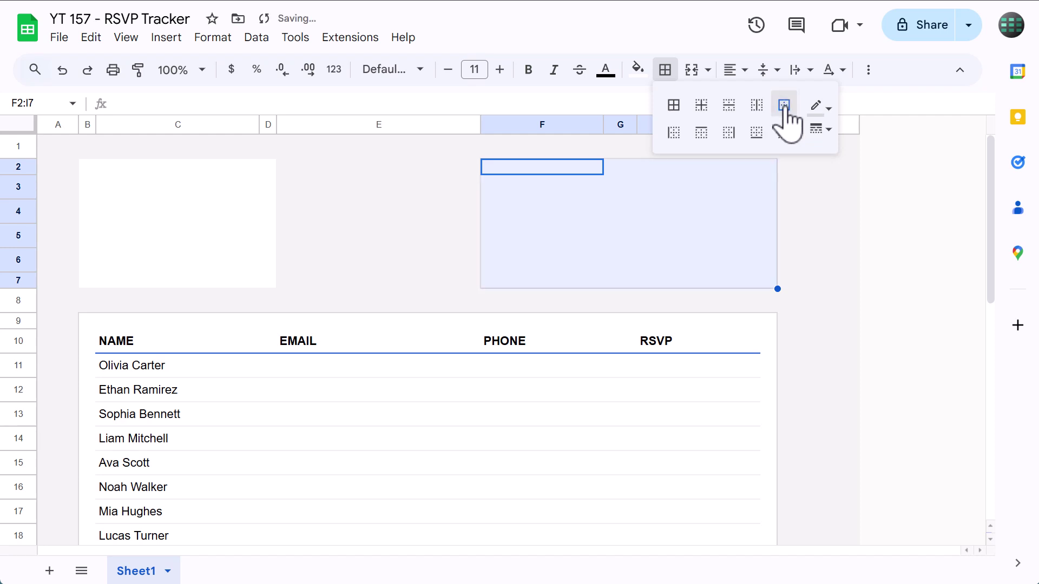
- Right-align columns F through H so the PHONE and RSVP headers sit right
left_click(665, 70)
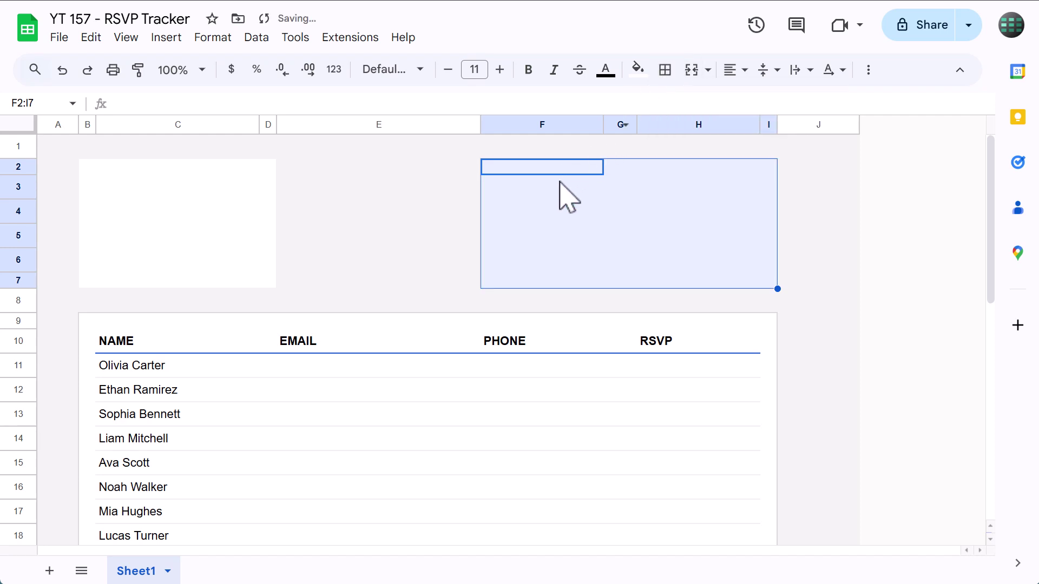
left_click_drag(564, 125, 691, 115)
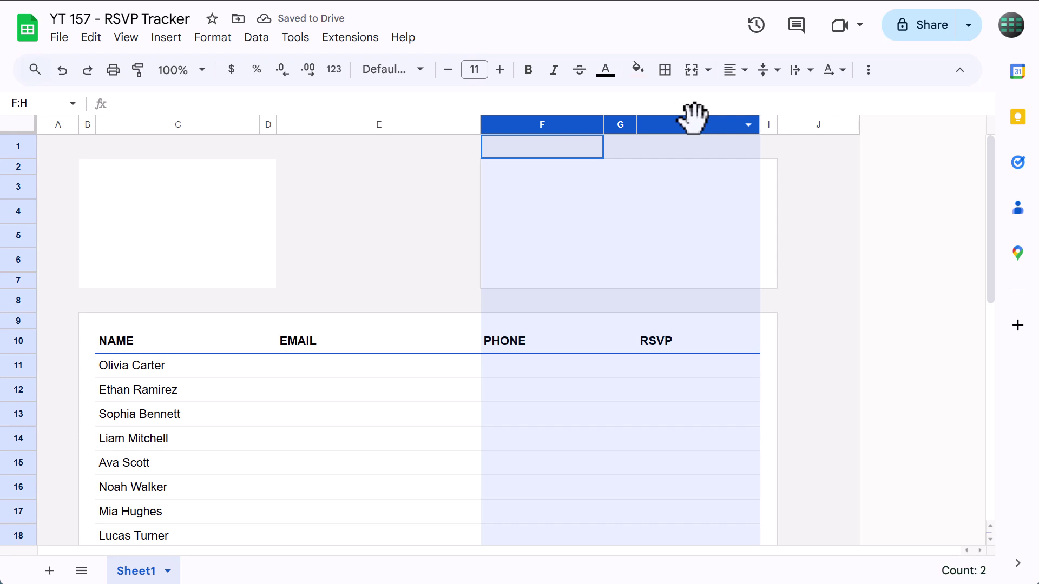
left_click(735, 70)
left_click(785, 101)
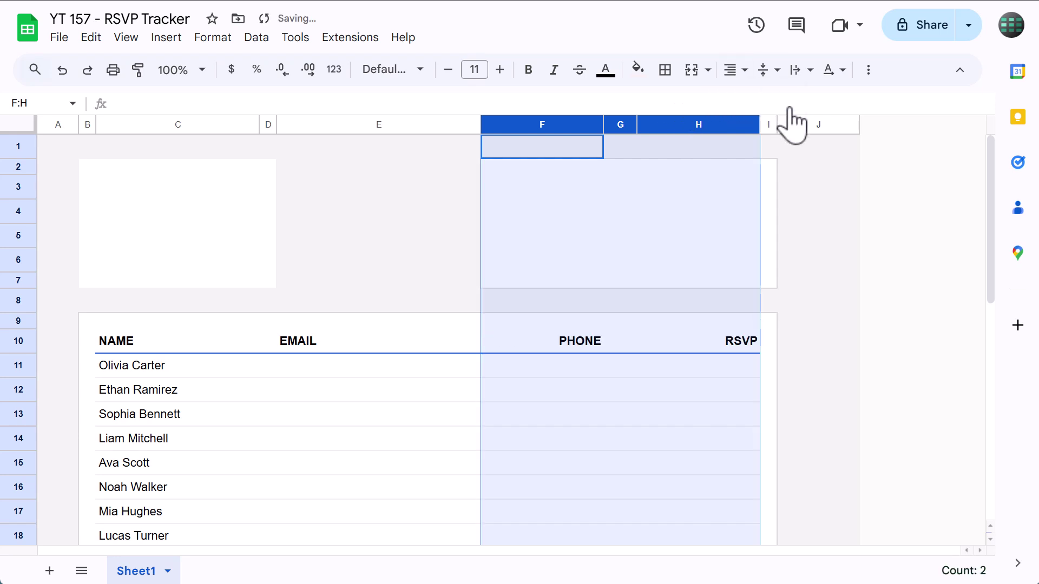
left_click(540, 185)
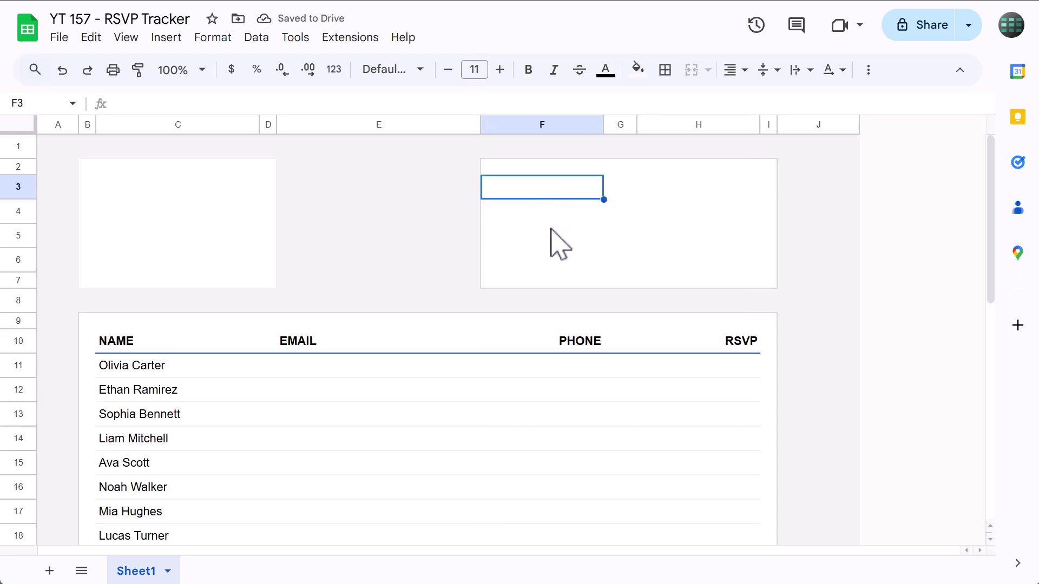
- Enter No Response, No, Maybe and Yes in cells F3 through F6
type("No Response")
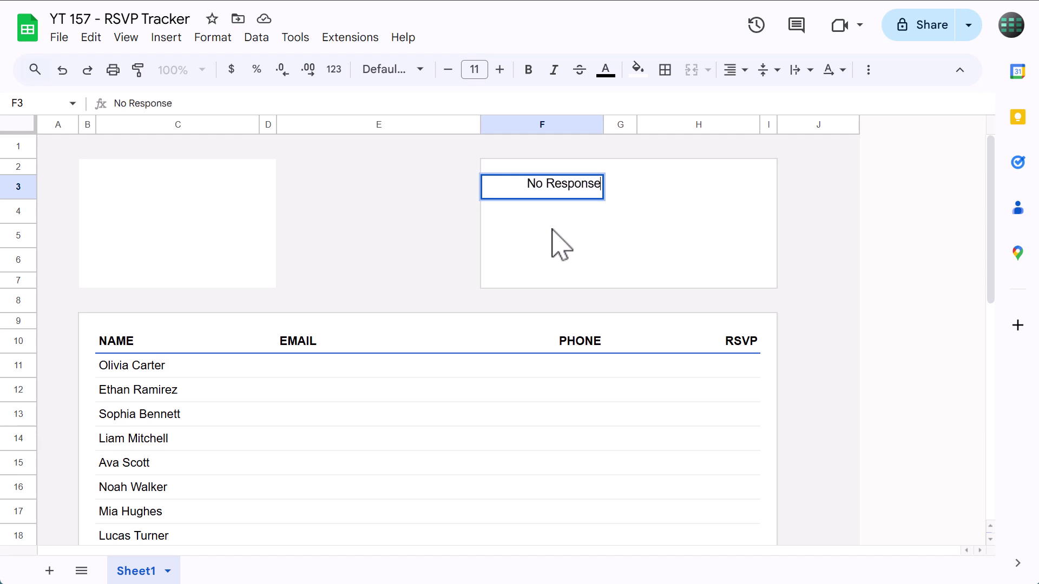
key("Return")
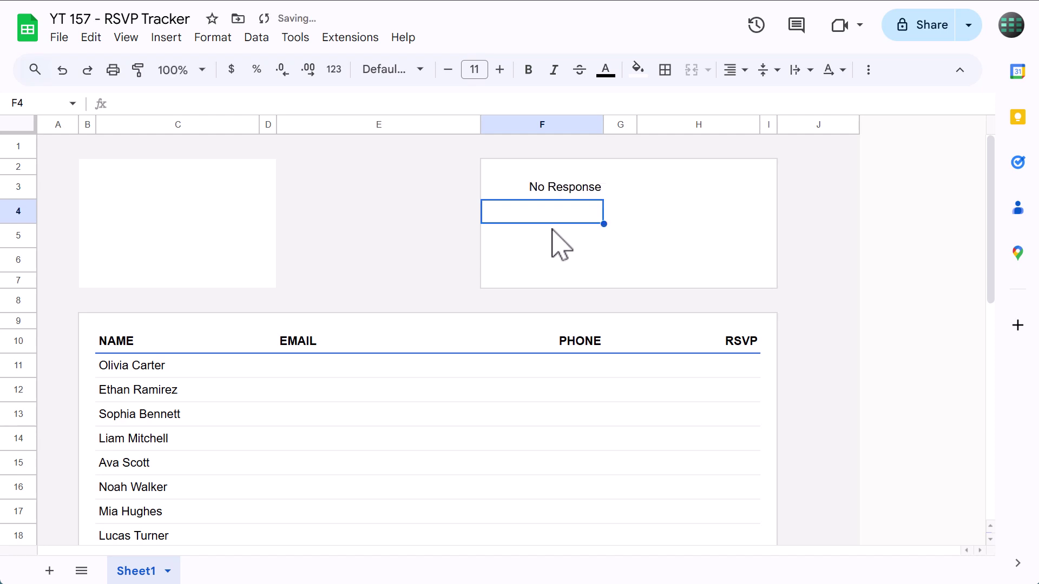
type("No")
key("Return")
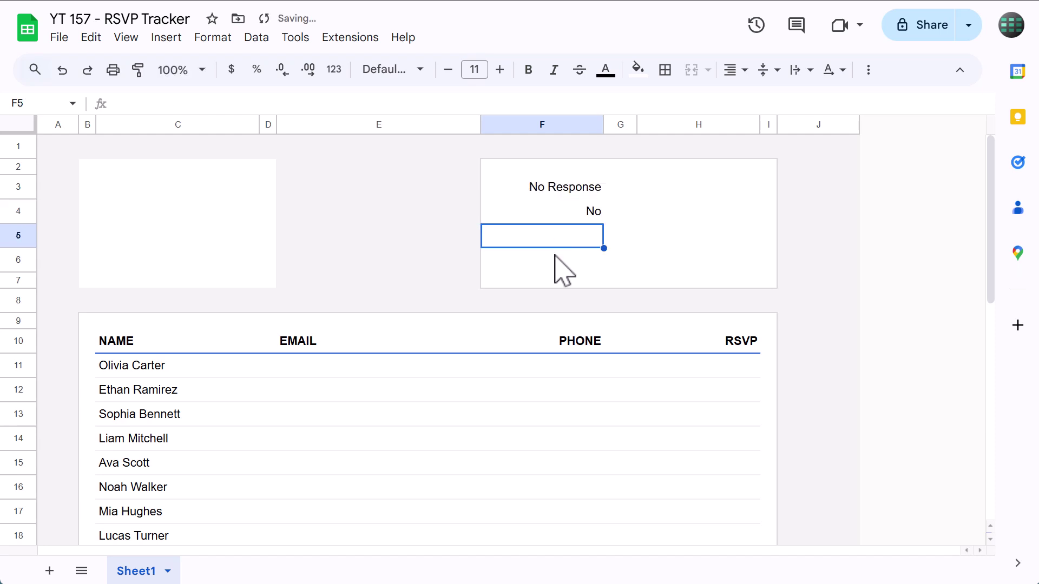
type("Maybe")
key("Return")
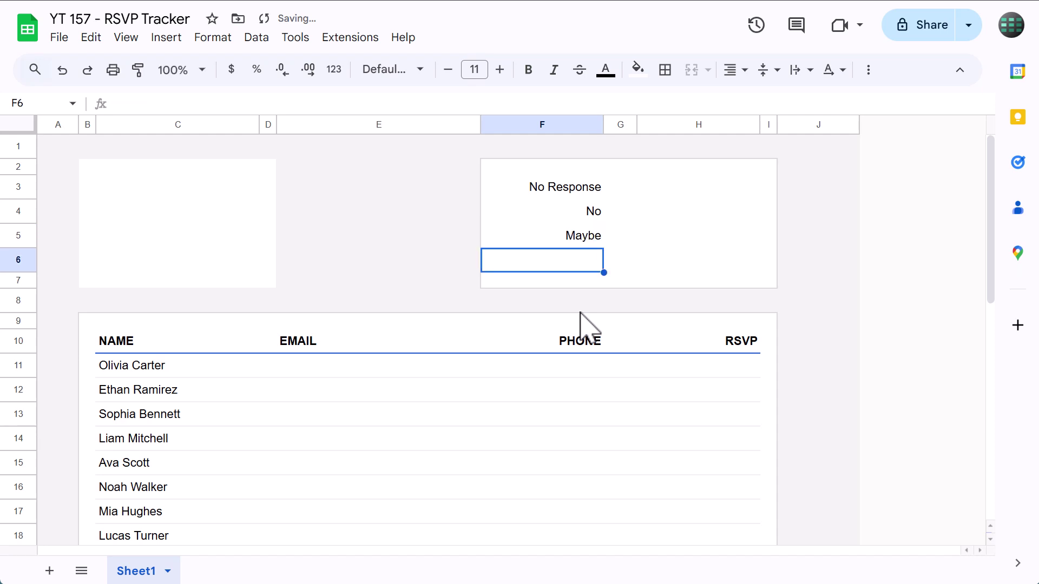
type("Yes")
key("Return")
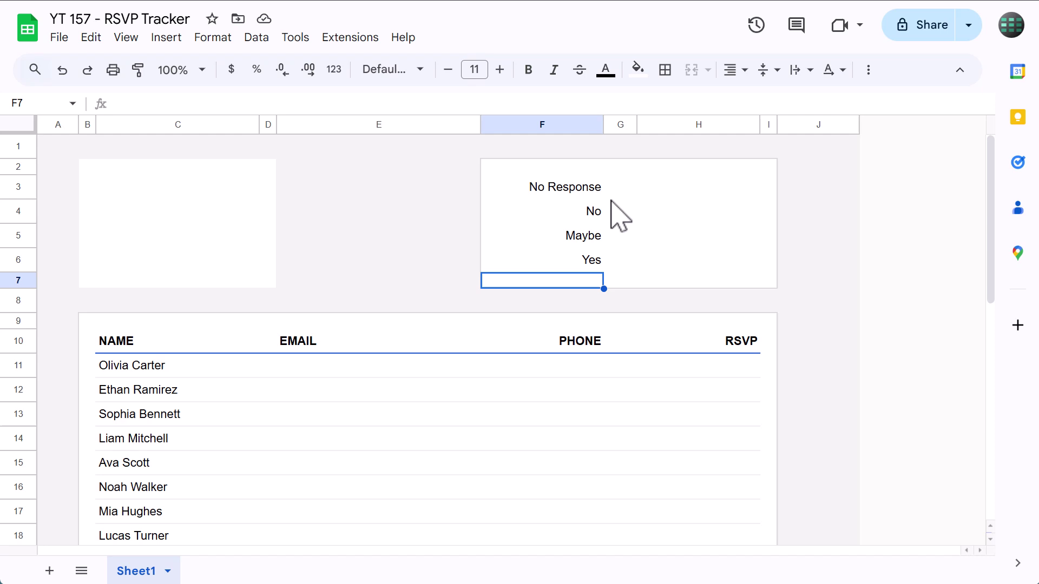
- Make the No Response, No, Maybe and Yes labels in F3:F6 bold at size 12
left_click_drag(573, 190, 580, 262)
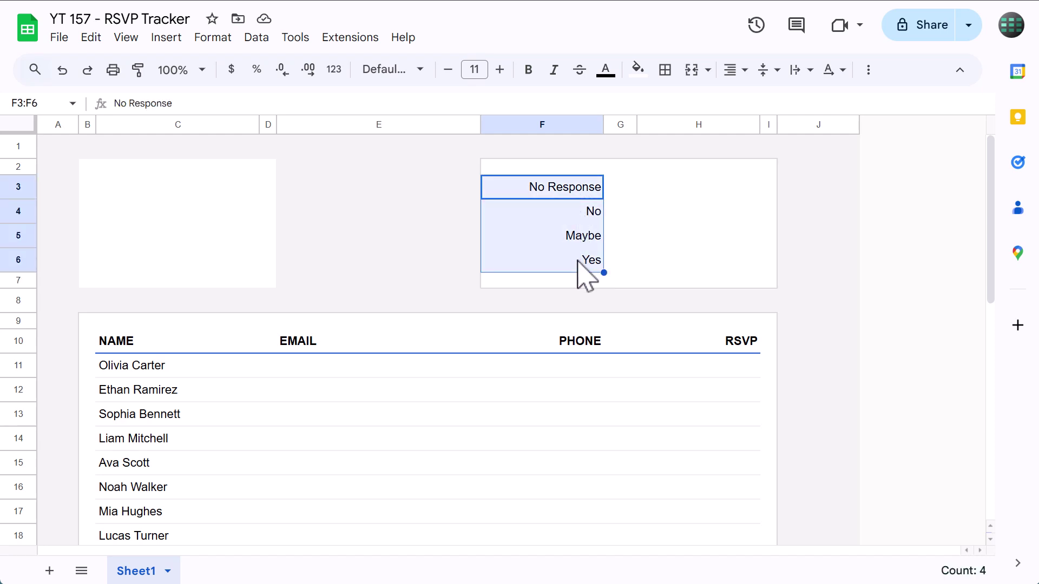
left_click(528, 70)
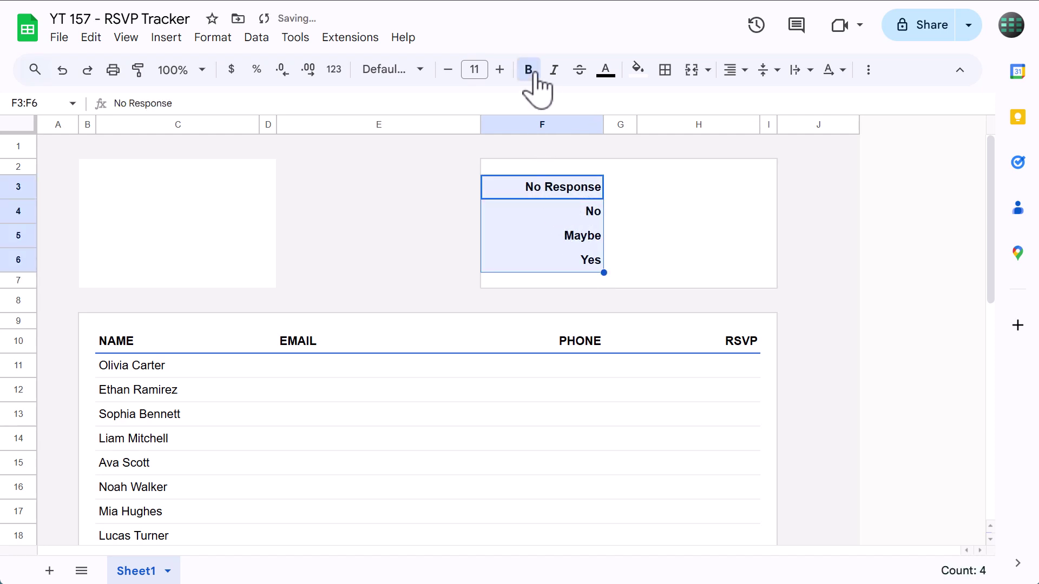
left_click(499, 69)
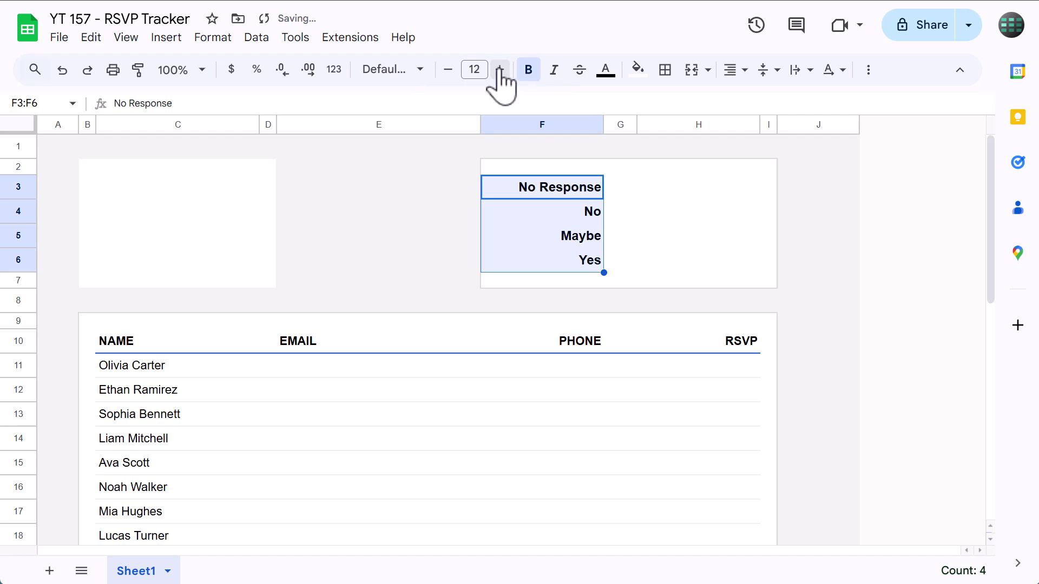
left_click(622, 189)
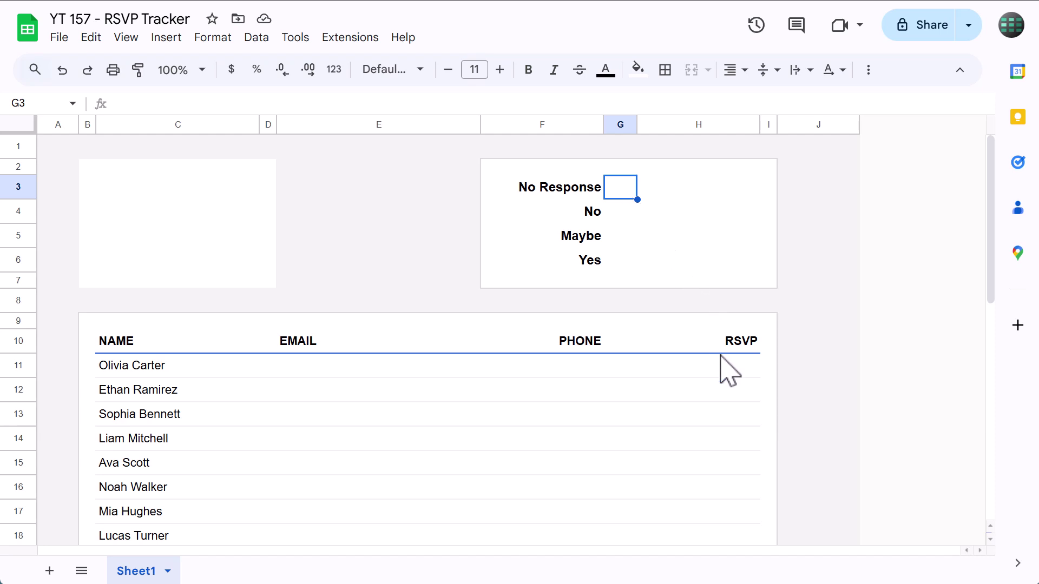
- Select H11:H35 and add a new data validation rule for it
left_click_drag(702, 370, 701, 563)
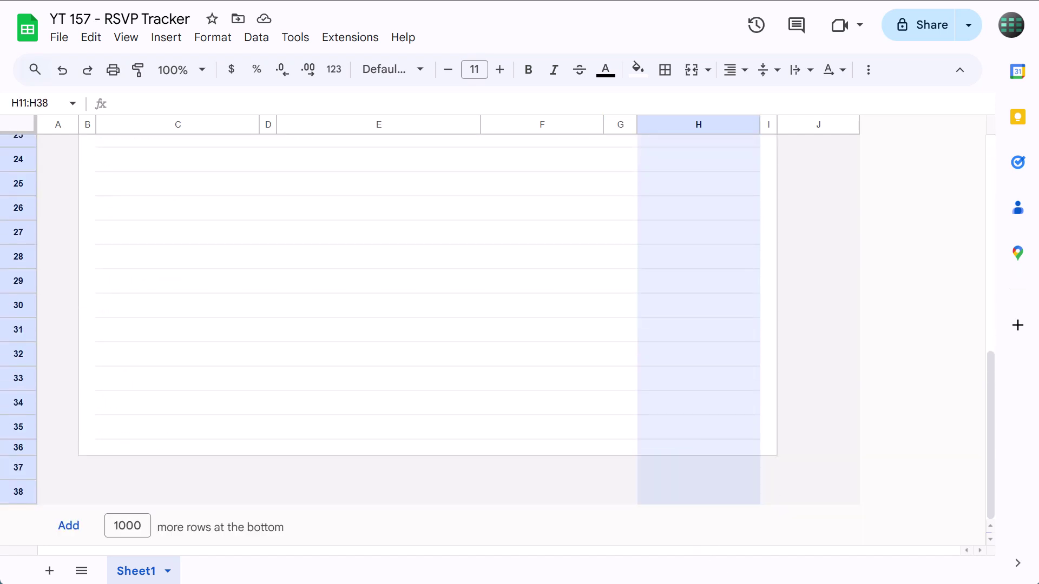
left_click_drag(691, 495, 693, 433)
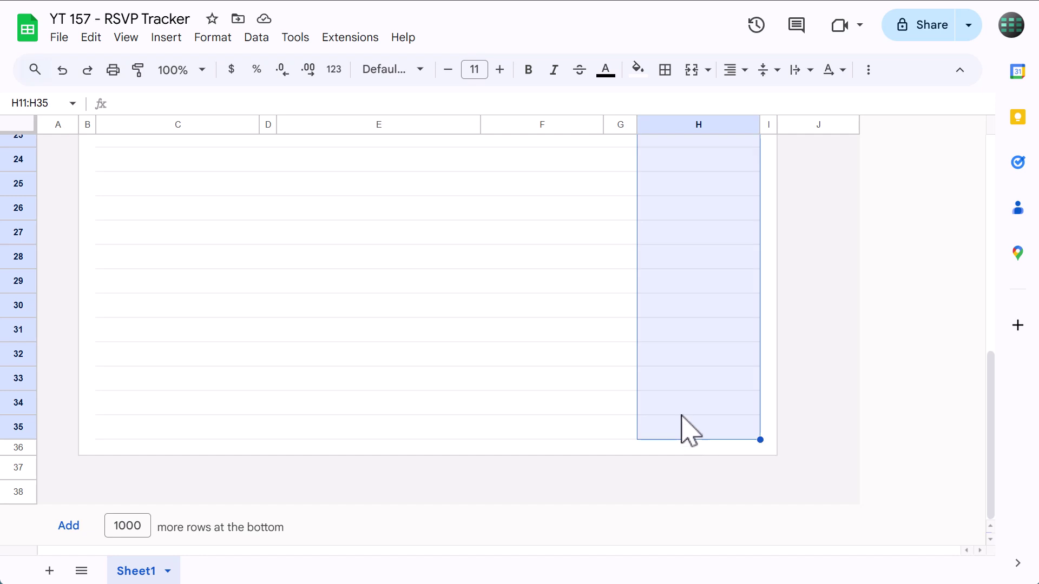
left_click(260, 39)
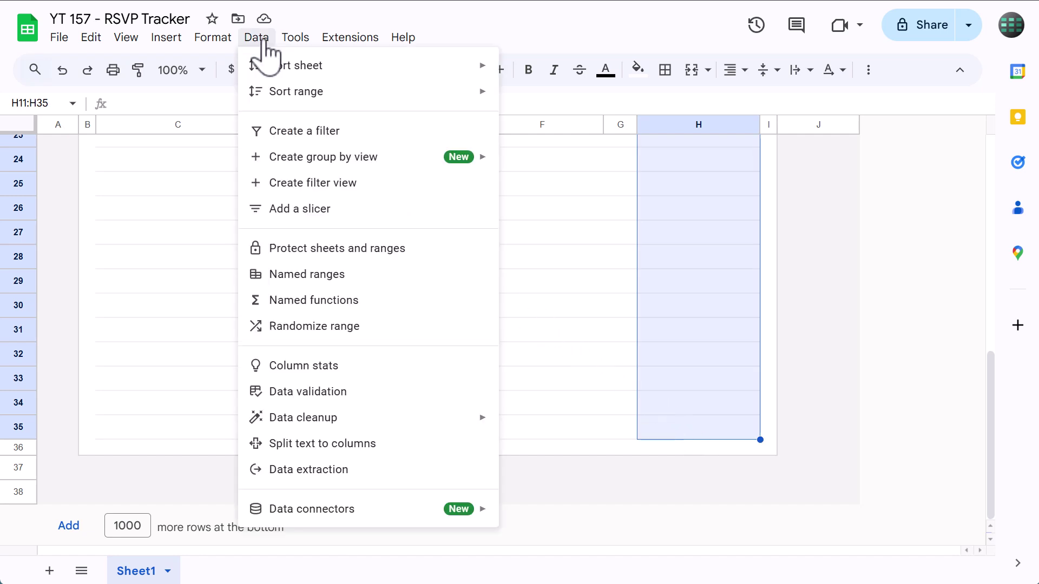
left_click(335, 391)
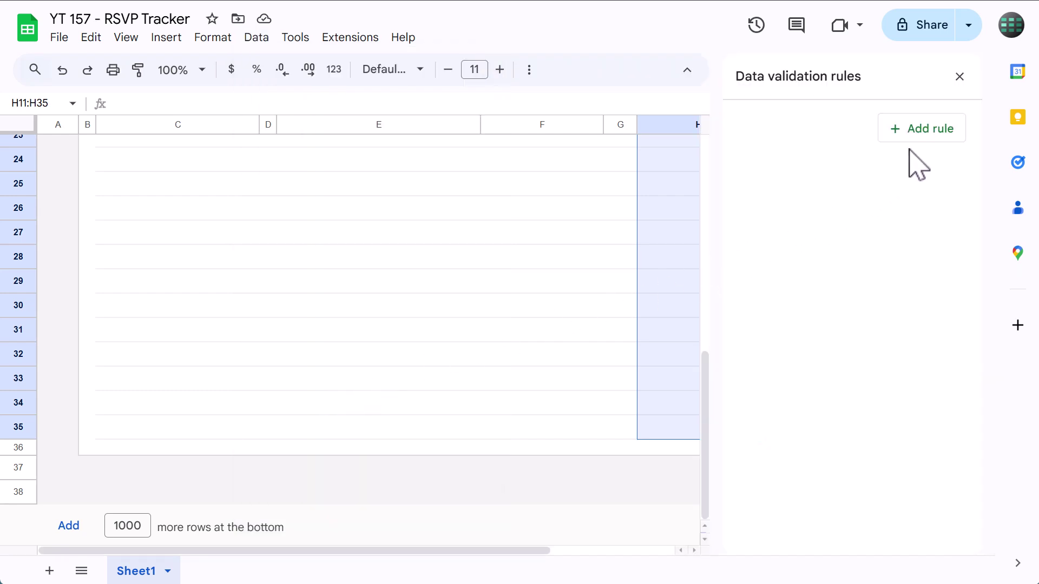
left_click(921, 134)
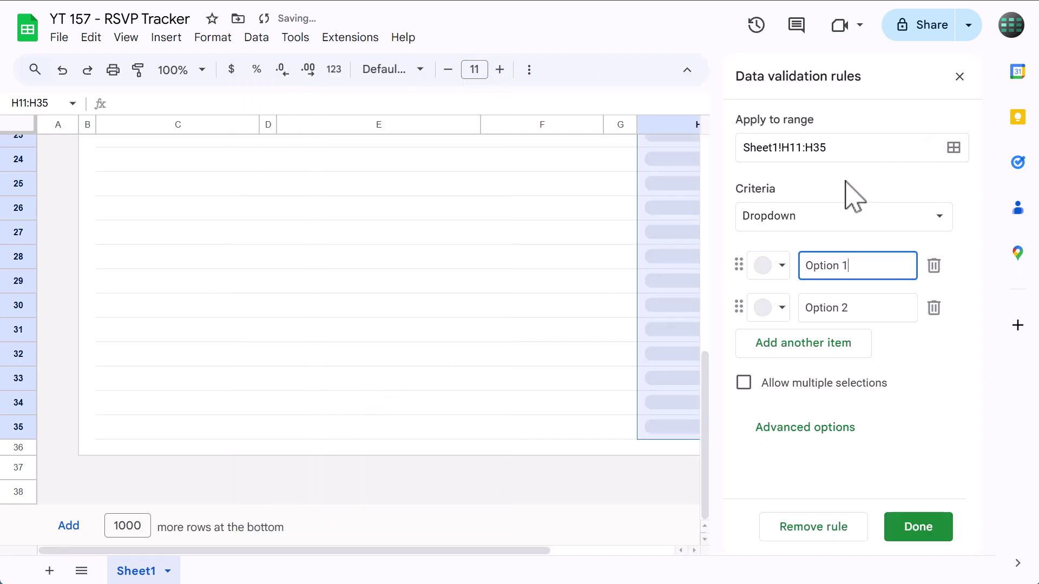
- Set the rule's criteria to a dropdown drawn from the range F3:F6
left_click(807, 224)
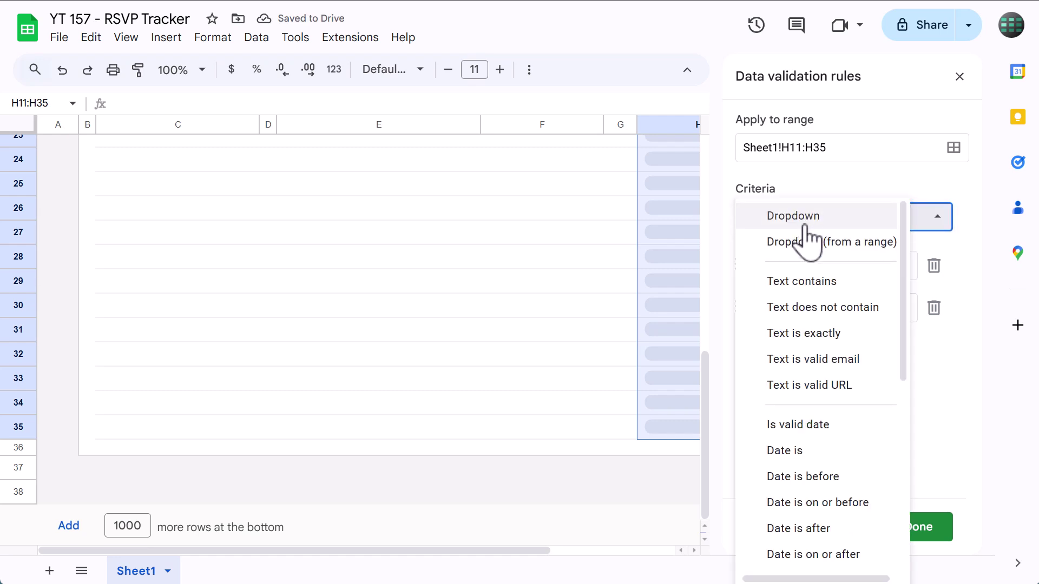
left_click(813, 244)
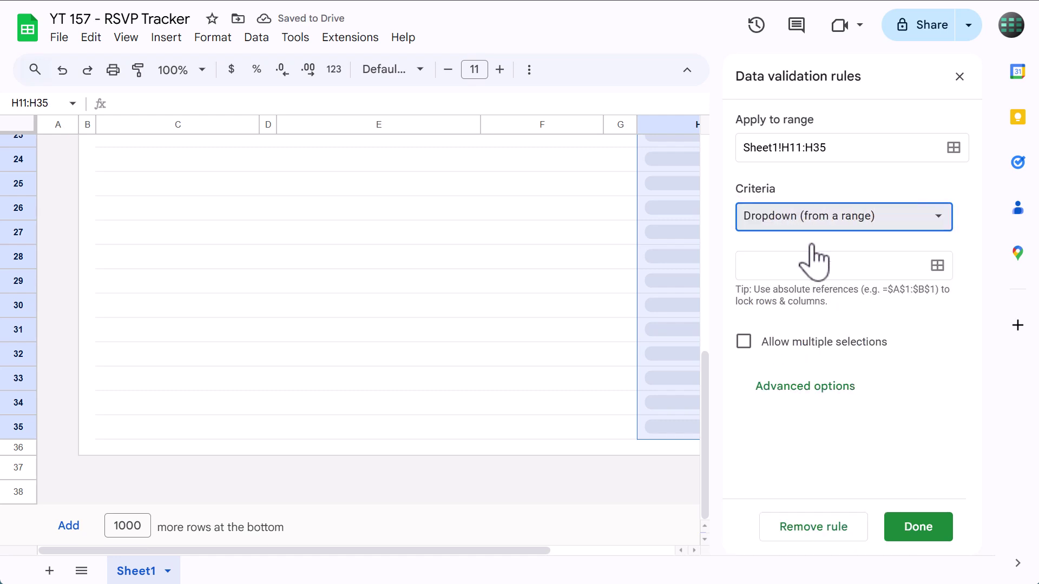
left_click(810, 265)
scroll(465, 255, "up", 10)
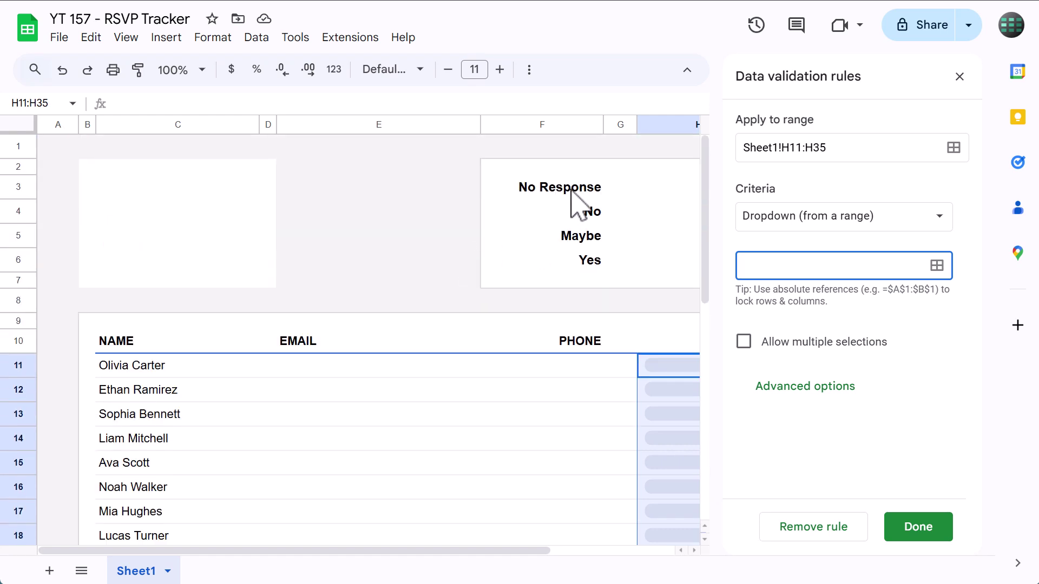
left_click_drag(571, 189, 348, 262)
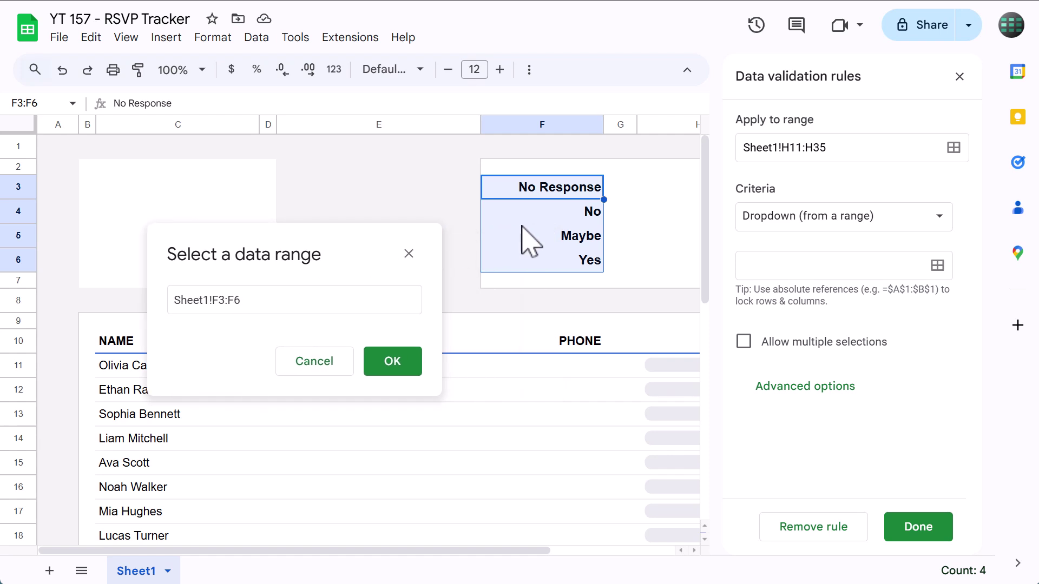
left_click(391, 372)
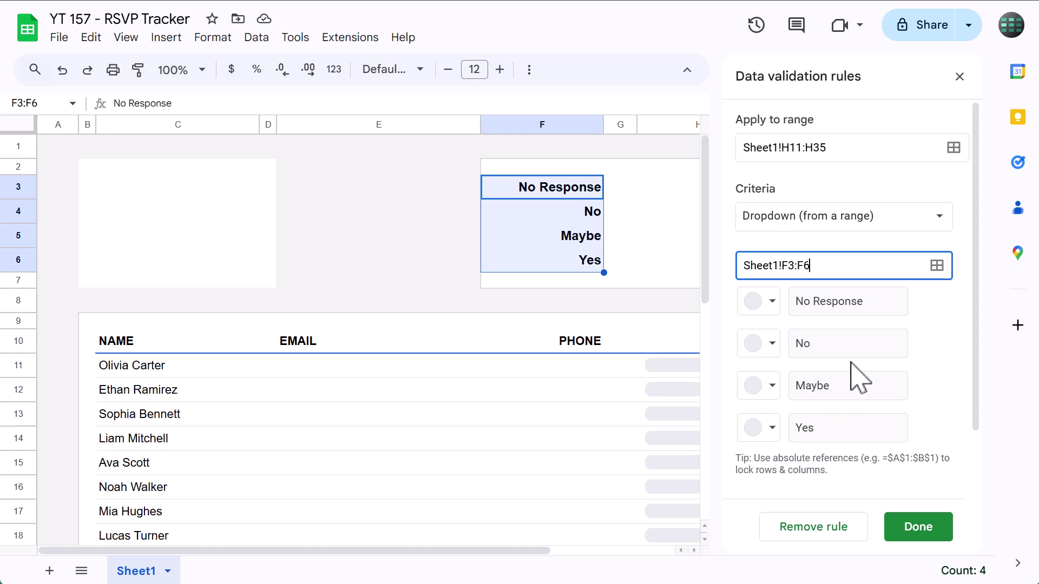
- Colour No light red, Maybe light blue and Yes light green, then save the rule
left_click(763, 346)
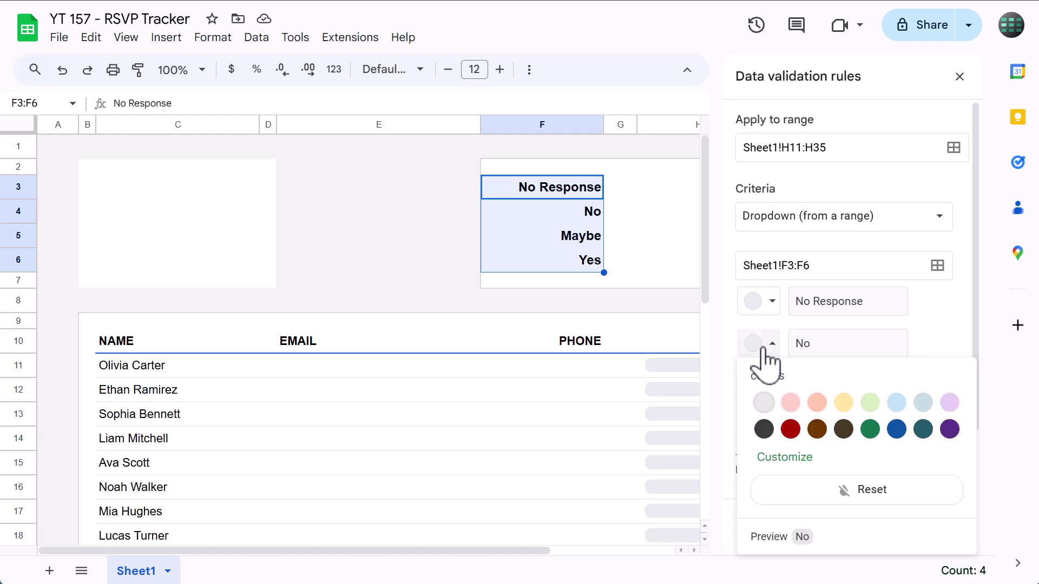
left_click(791, 405)
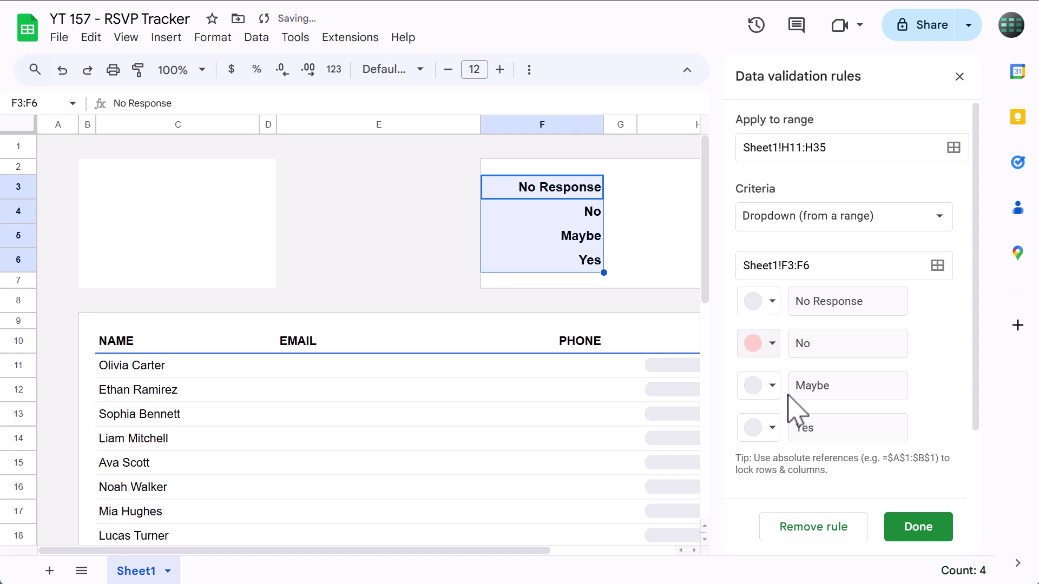
left_click(763, 386)
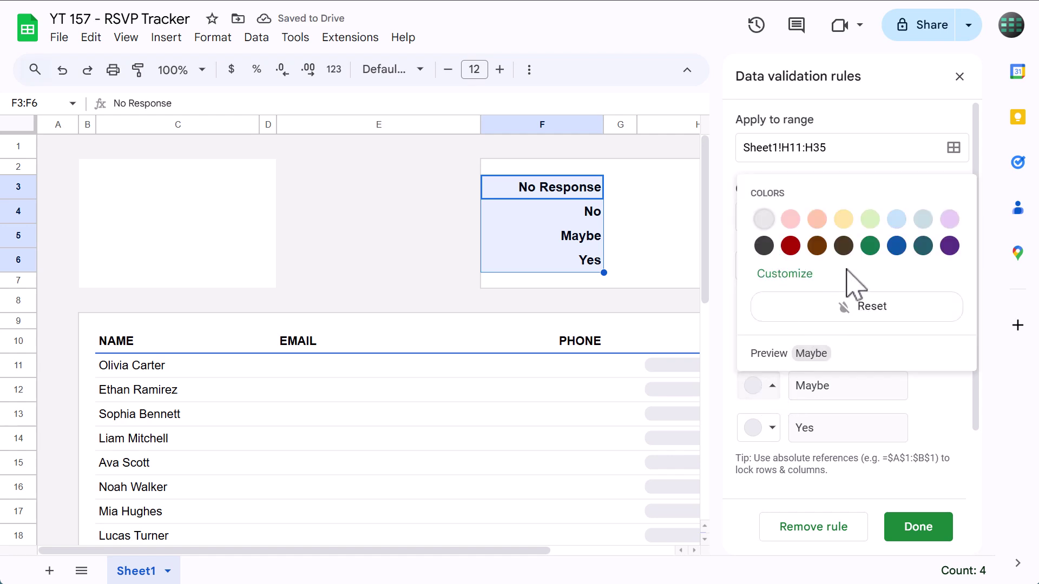
left_click(896, 221)
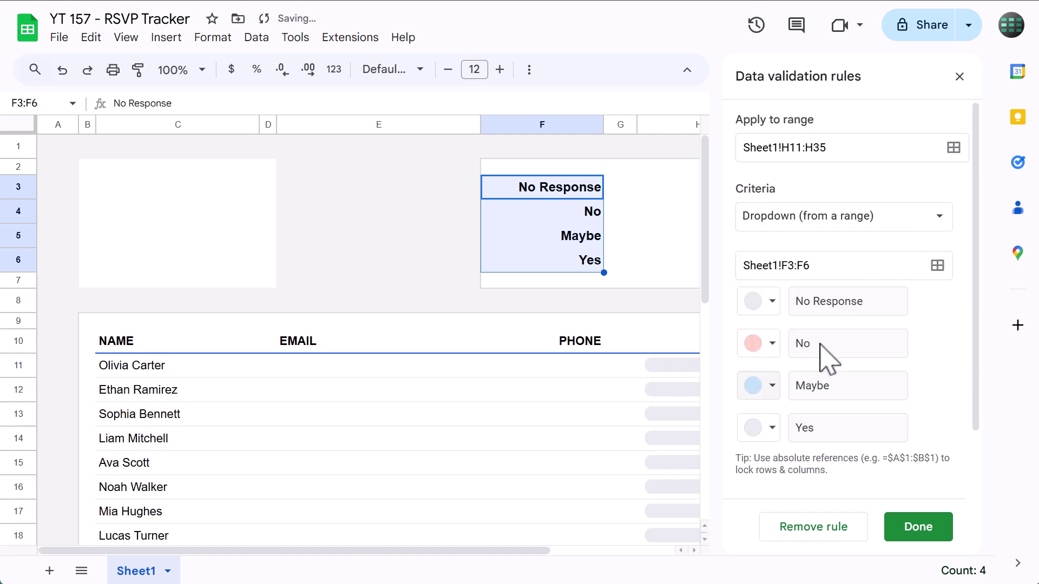
left_click(757, 428)
left_click(876, 277)
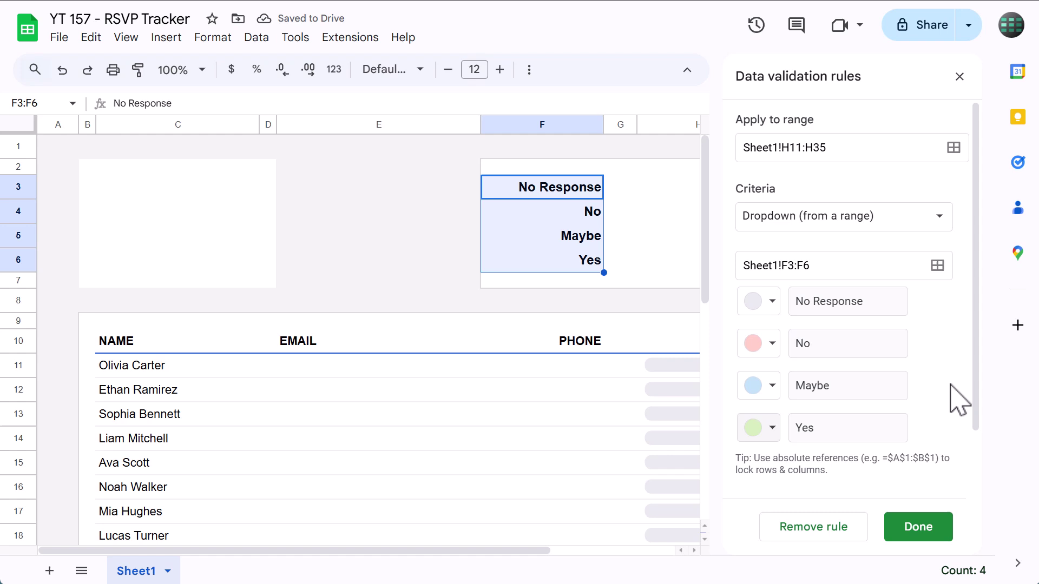
left_click(919, 527)
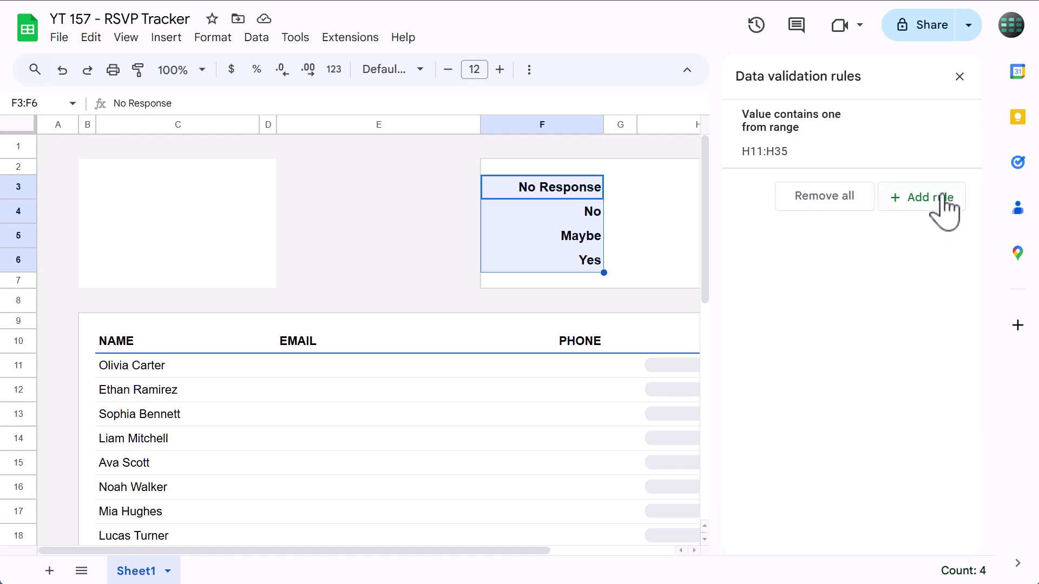
left_click(959, 76)
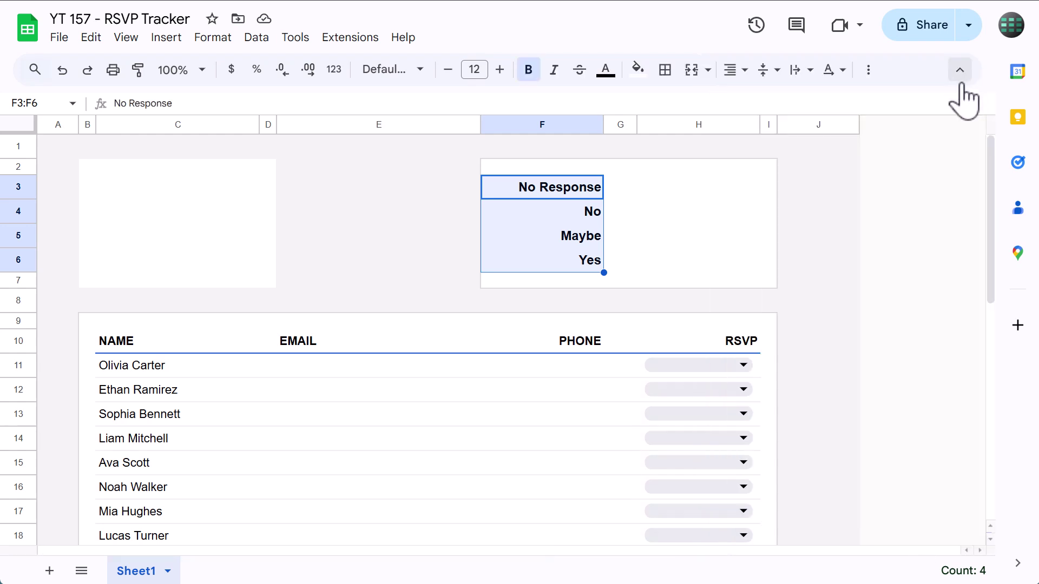
- Set the RSVPs in H11–H14 to No Response, No, Maybe and Yes
left_click(743, 365)
left_click(724, 415)
left_click(736, 389)
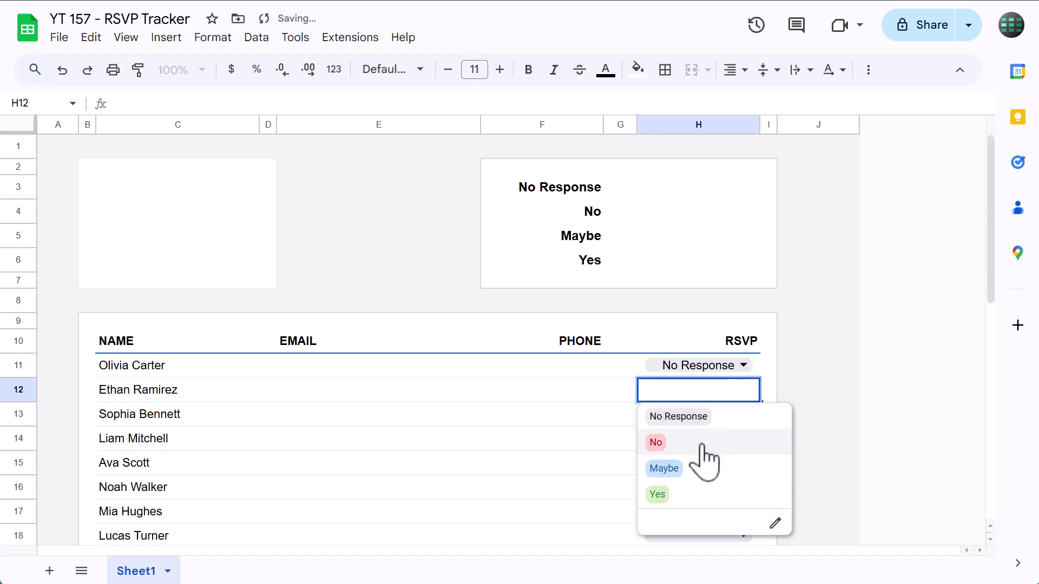
left_click(702, 445)
left_click(723, 415)
left_click(708, 494)
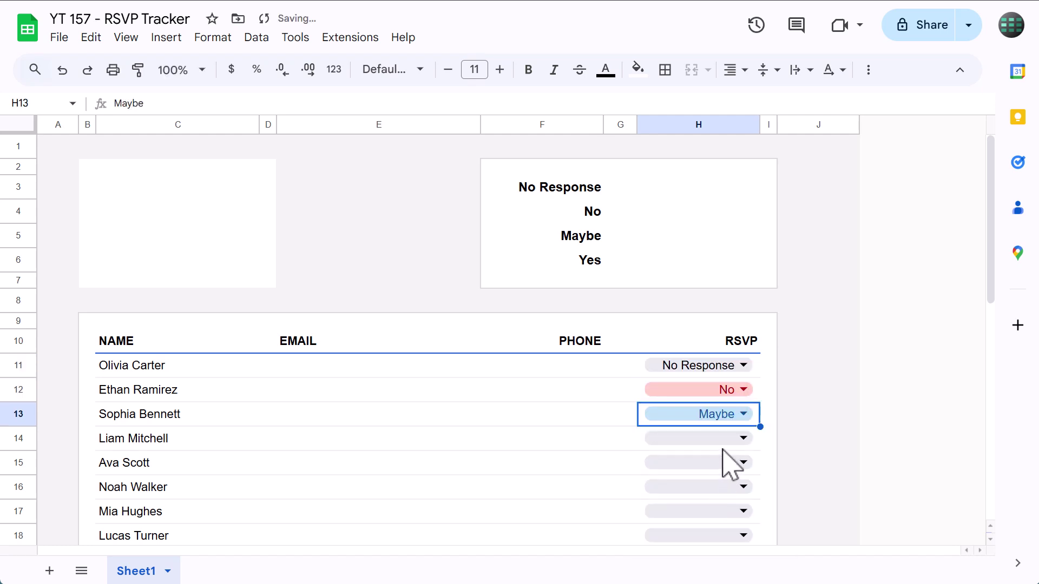
left_click(723, 448)
left_click(696, 335)
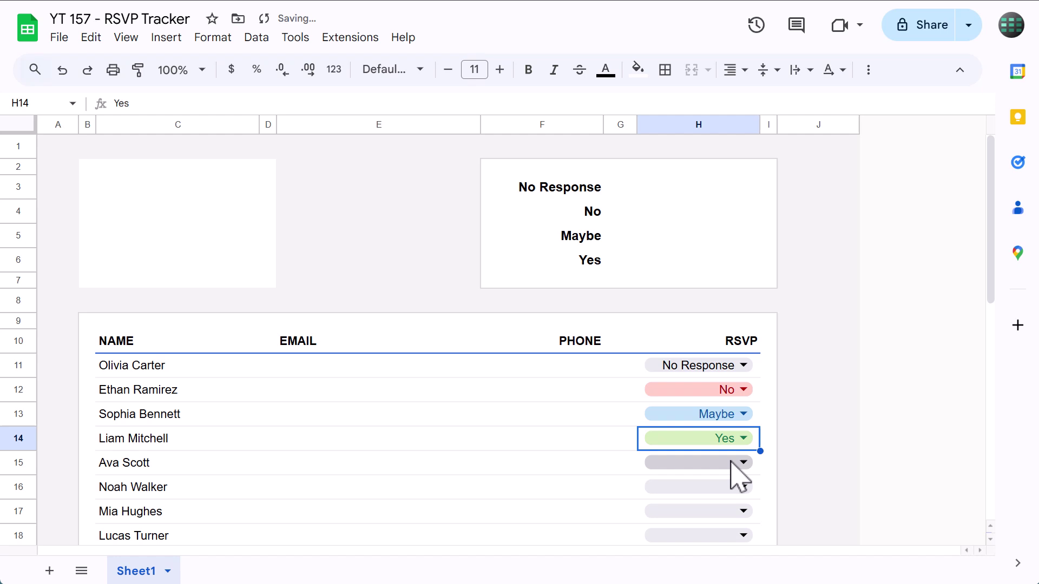
- Set the RSVPs in H15–H18 to No, Maybe, Yes and Yes
left_click(731, 464)
left_click(716, 413)
left_click(731, 490)
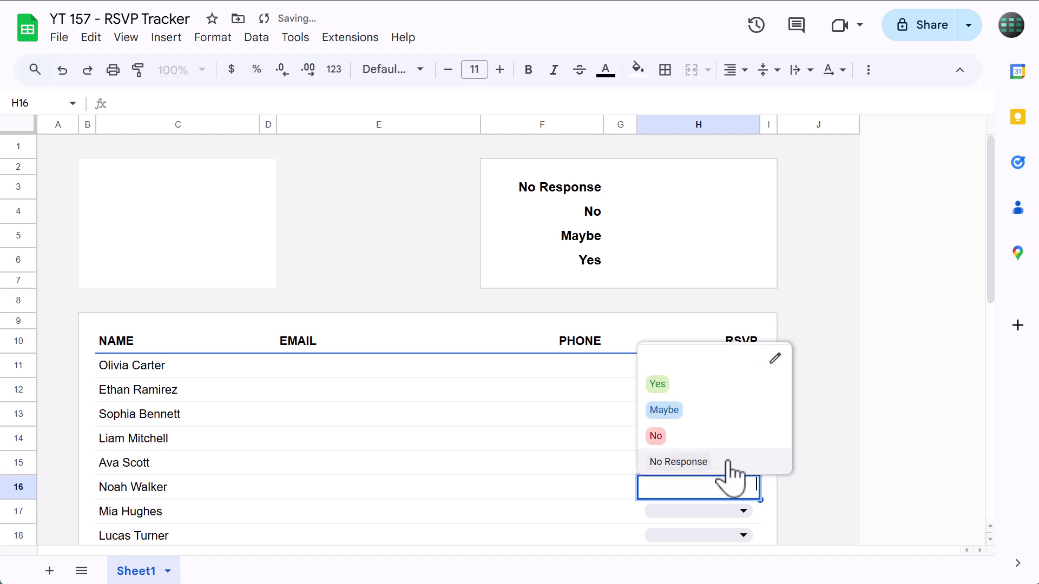
left_click(725, 410)
left_click(742, 512)
left_click(715, 407)
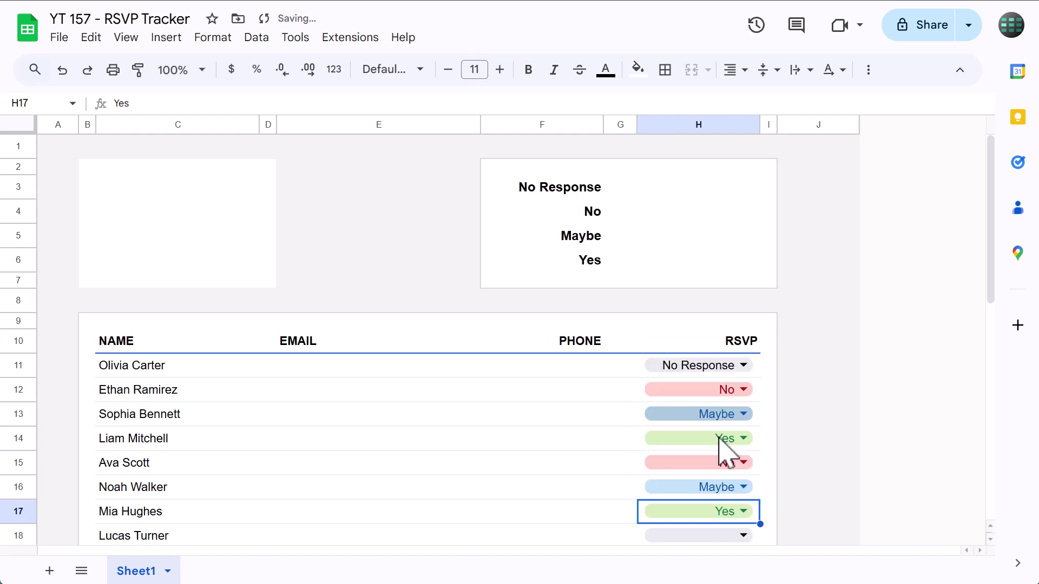
left_click(741, 536)
left_click(723, 430)
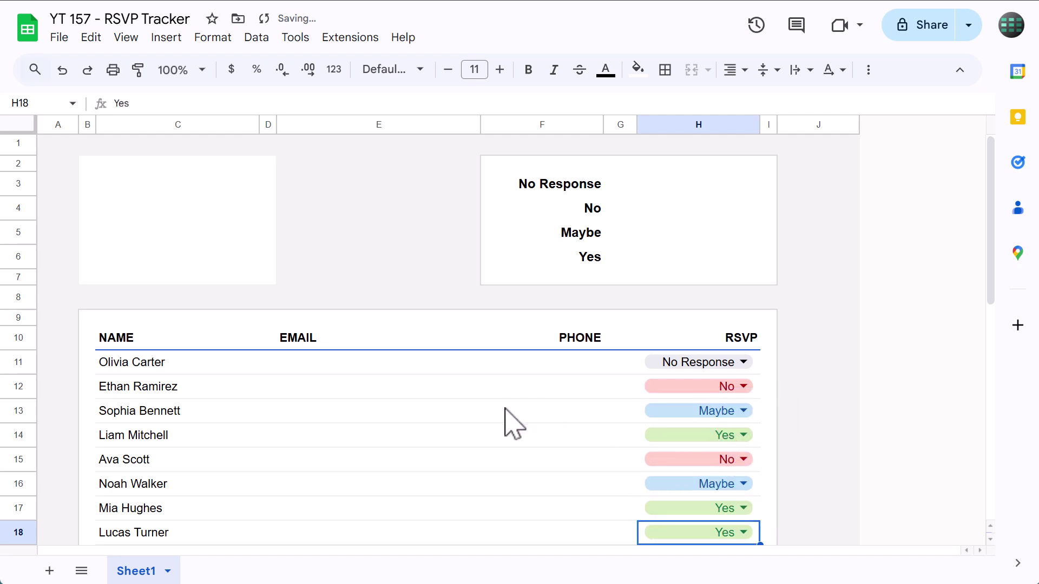
left_click(459, 415)
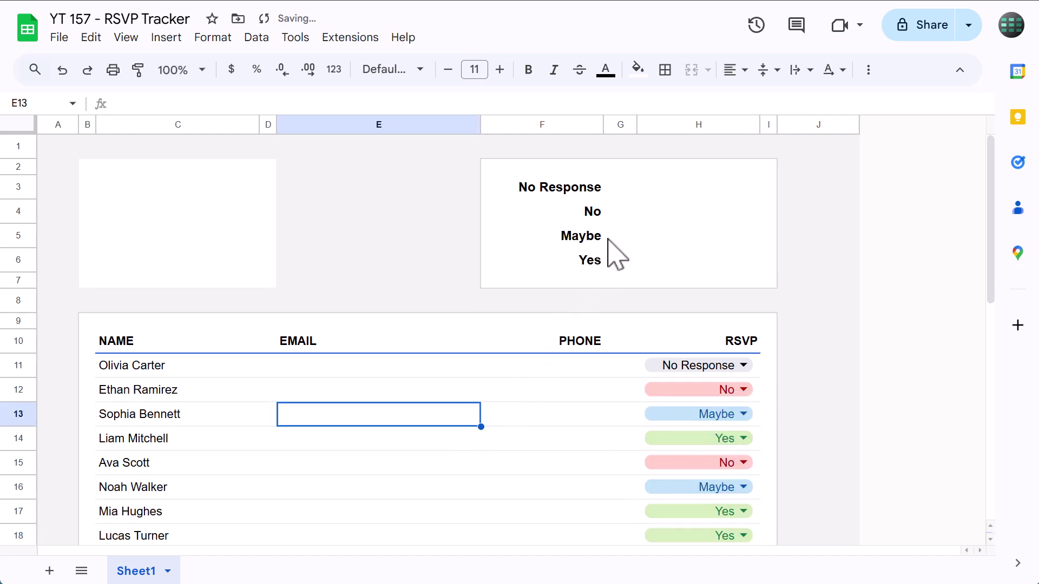
- Start a COUNTIF formula in G3 over the RSVP range H11:H35
left_click(623, 188)
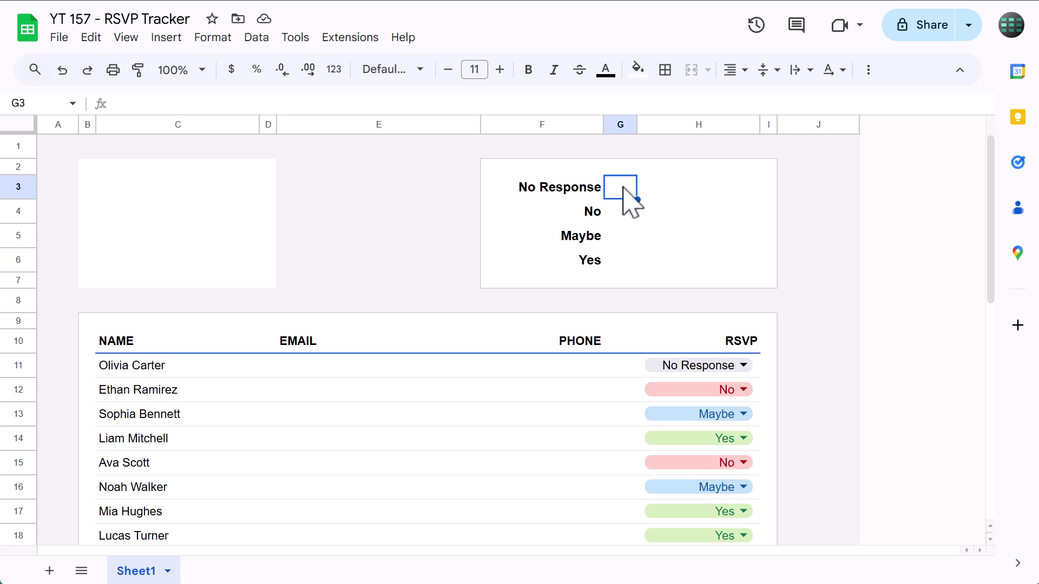
left_click(596, 105)
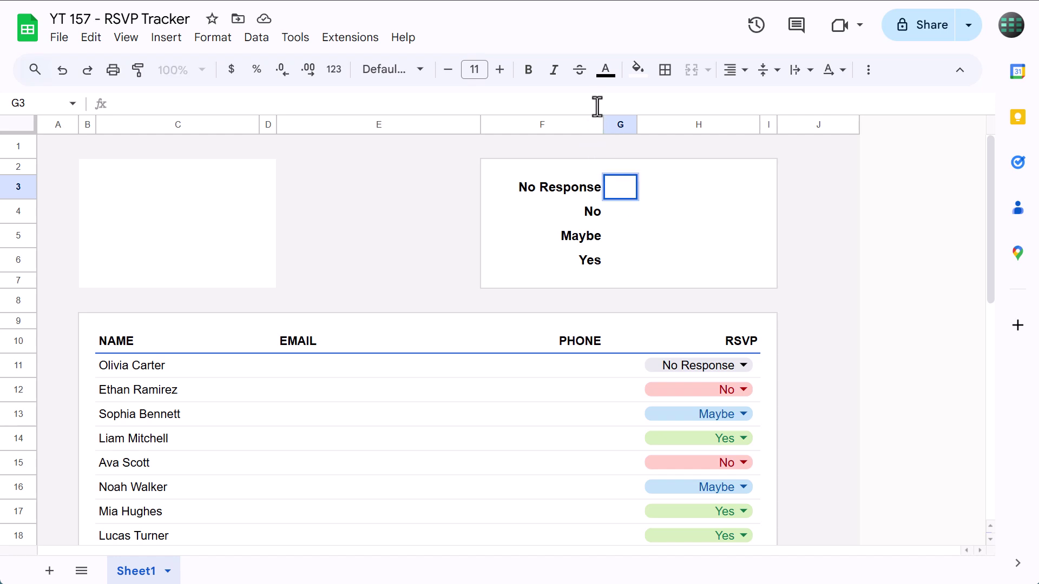
type("=")
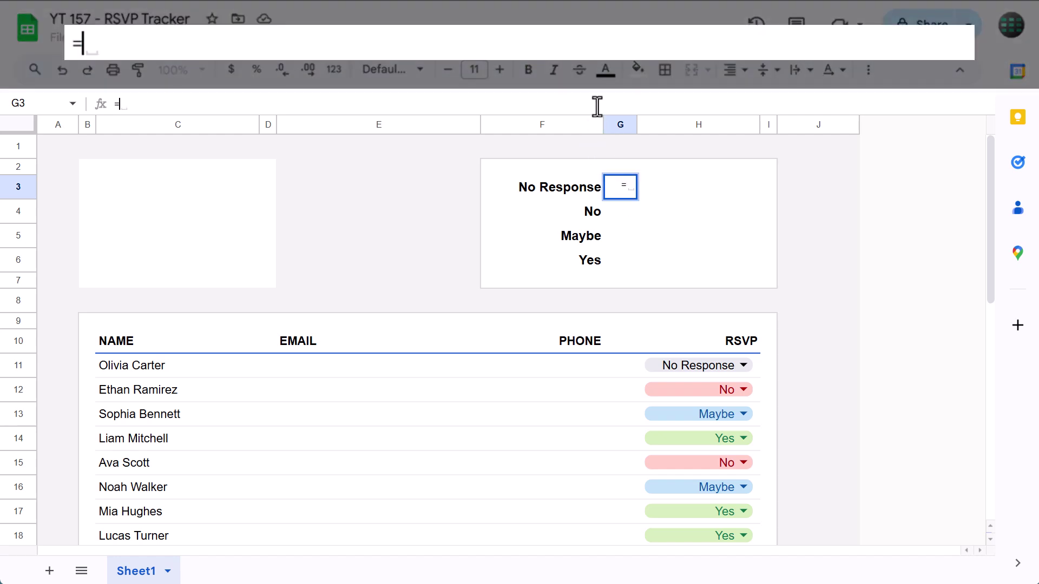
type("countif")
key("Tab")
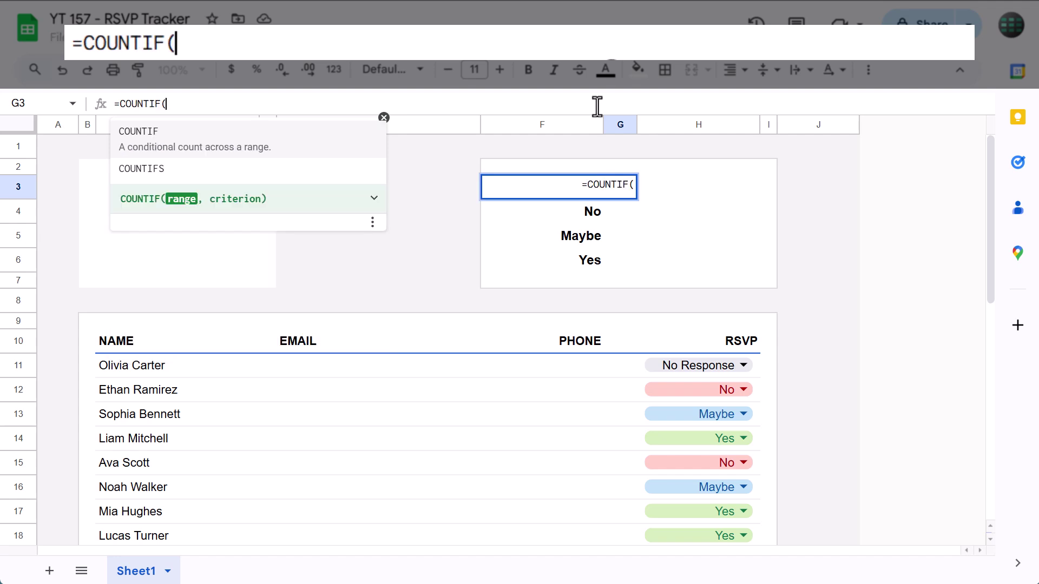
left_click_drag(649, 371, 672, 449)
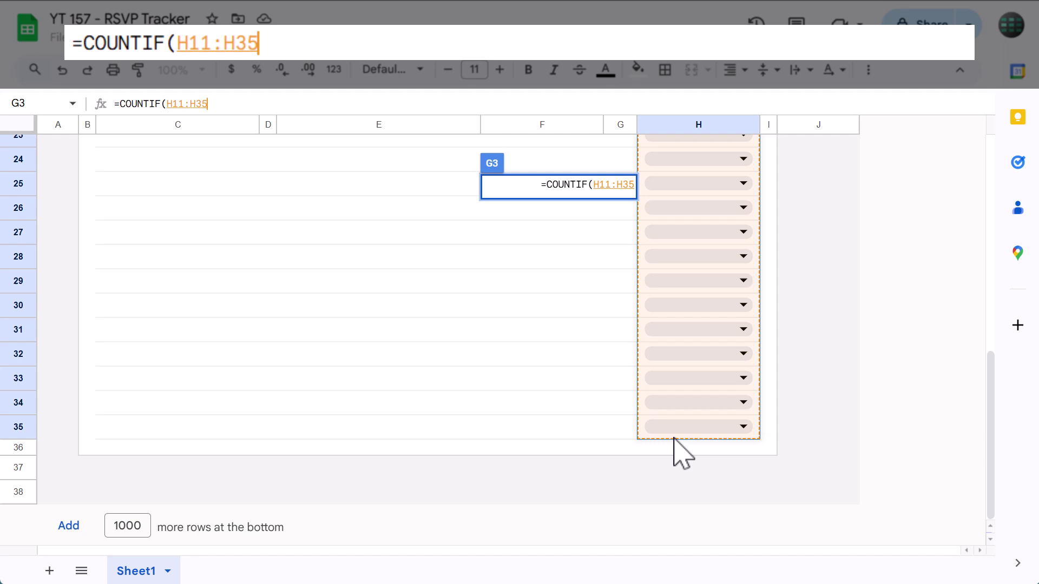
- Lock the range as $H$11:$H$35 and finish the formula with F3 as the criterion
left_click(171, 104)
type("$")
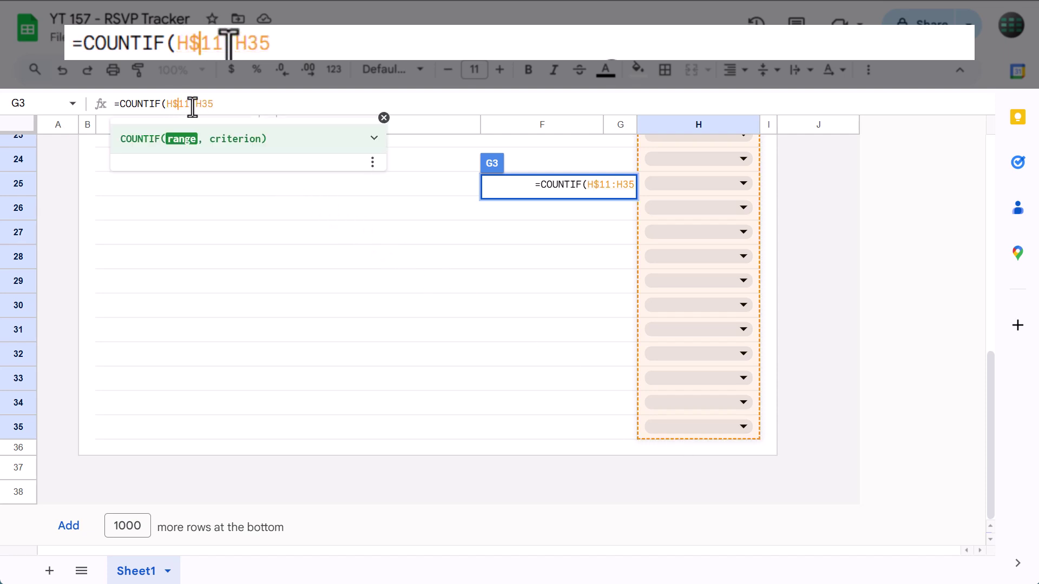
left_click(166, 104)
type("$")
left_click(201, 104)
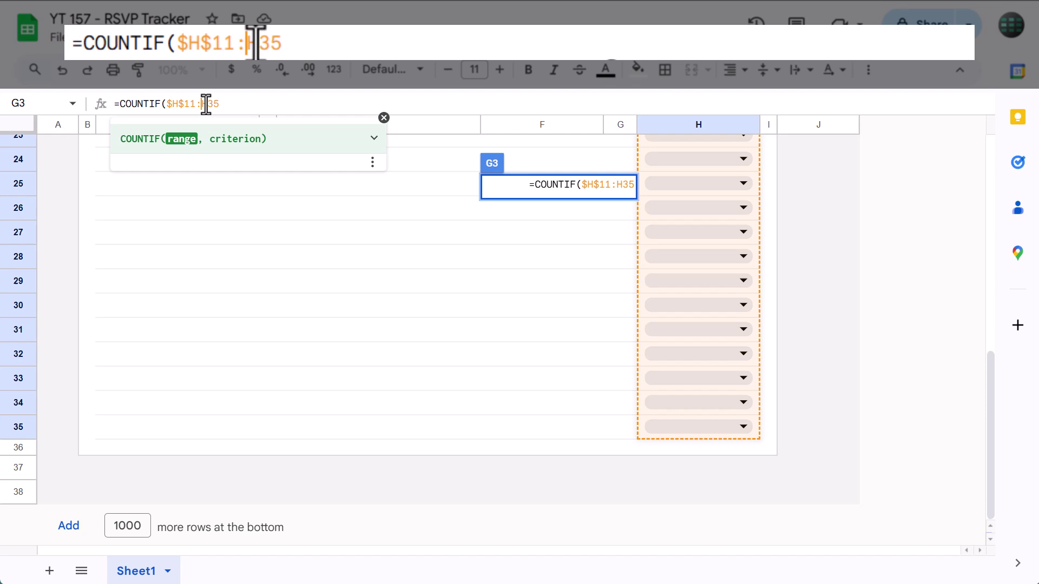
type("$")
left_click(210, 104)
type("$H$")
left_click(234, 104)
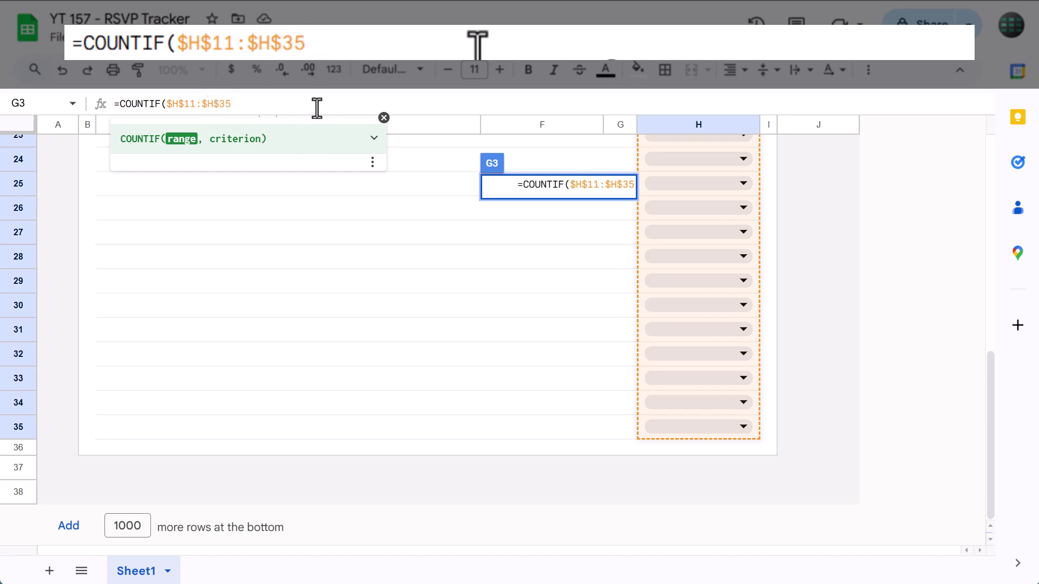
type(",")
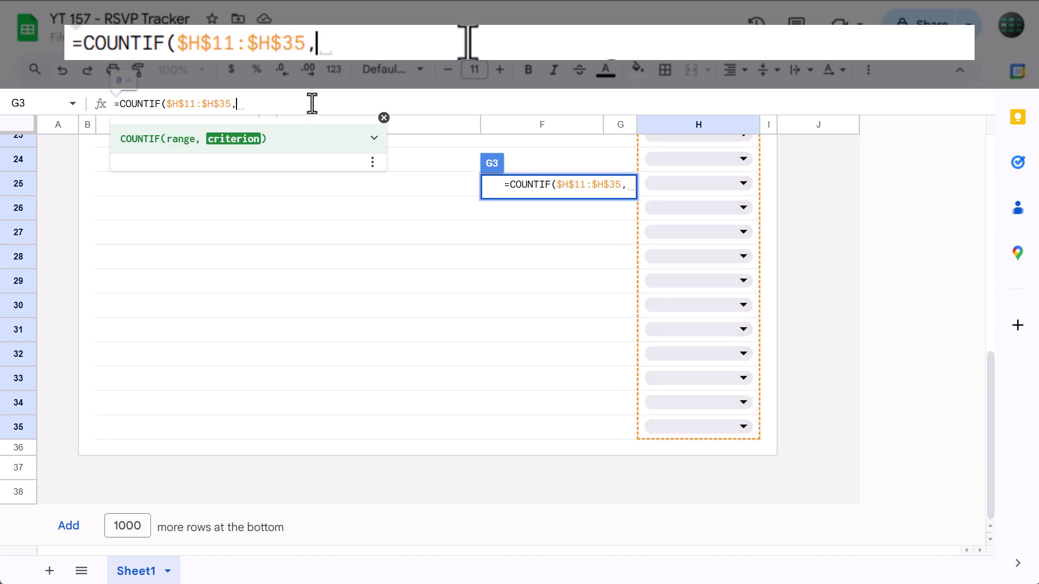
scroll(403, 265, "up", 10)
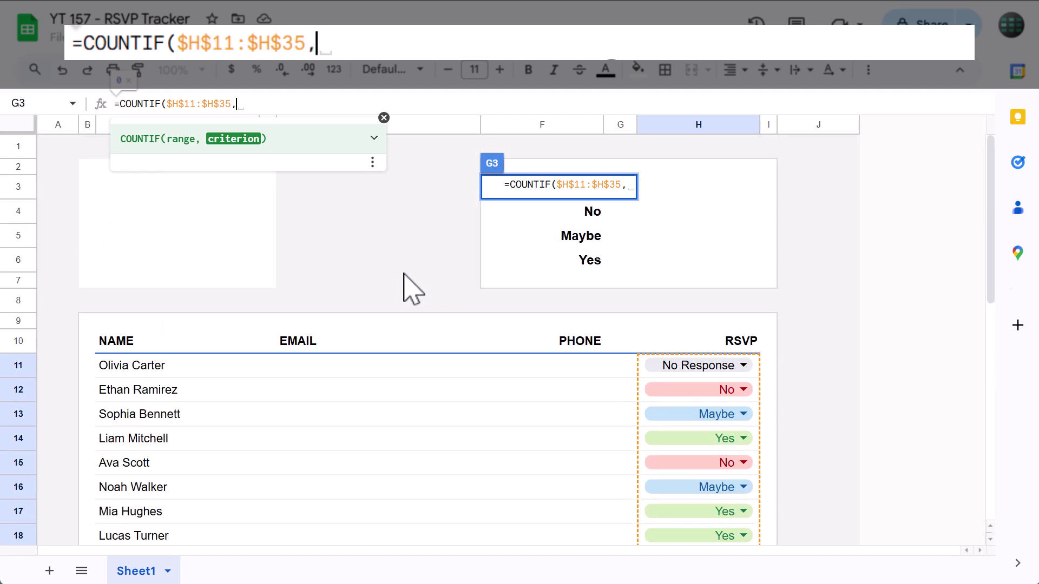
type("F3)")
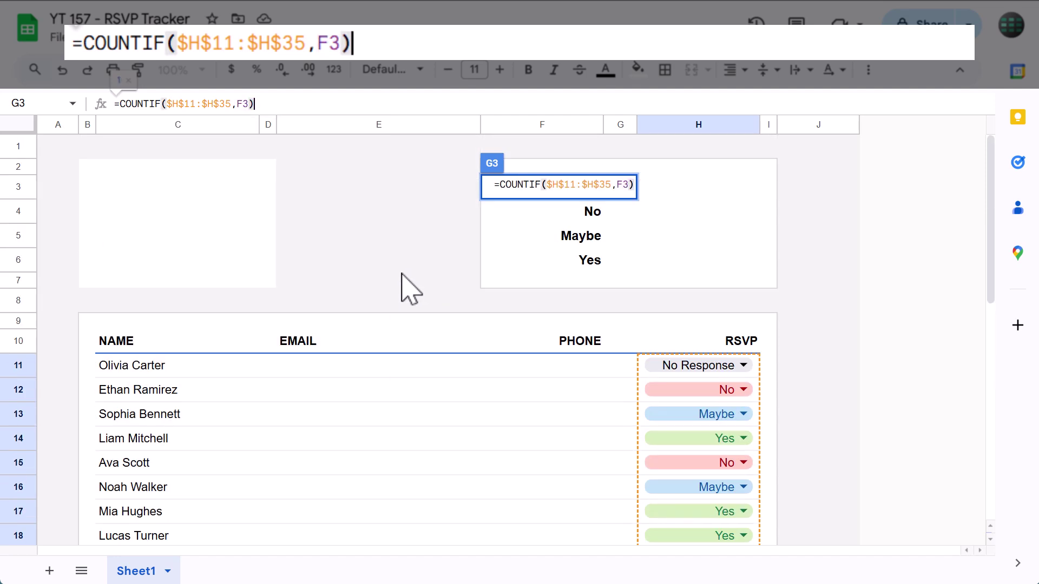
key("Return")
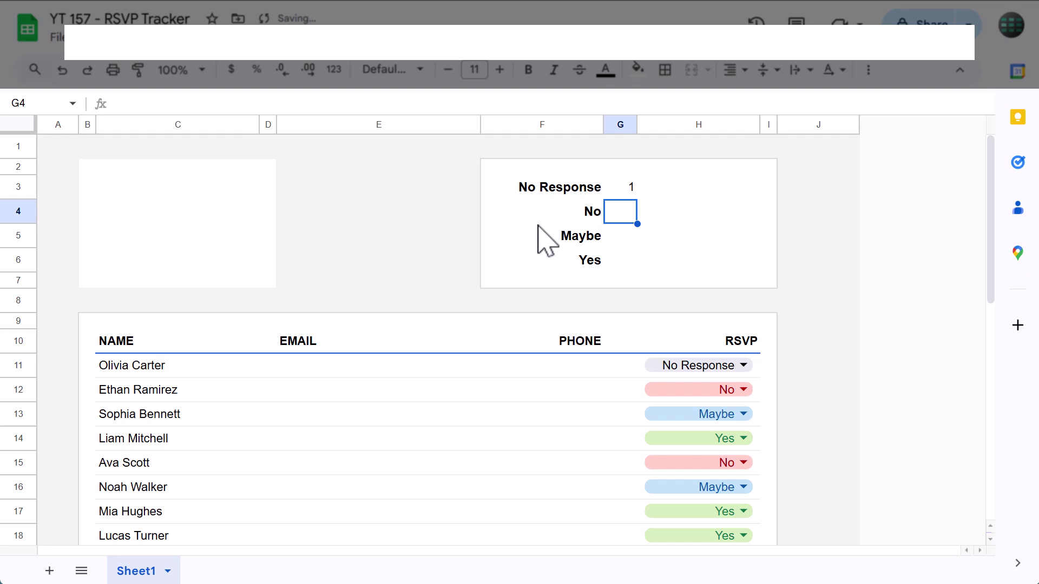
- Fill the G3 COUNTIF down to G6, giving 2 No, 2 Maybe and 3 Yes
left_click(617, 189)
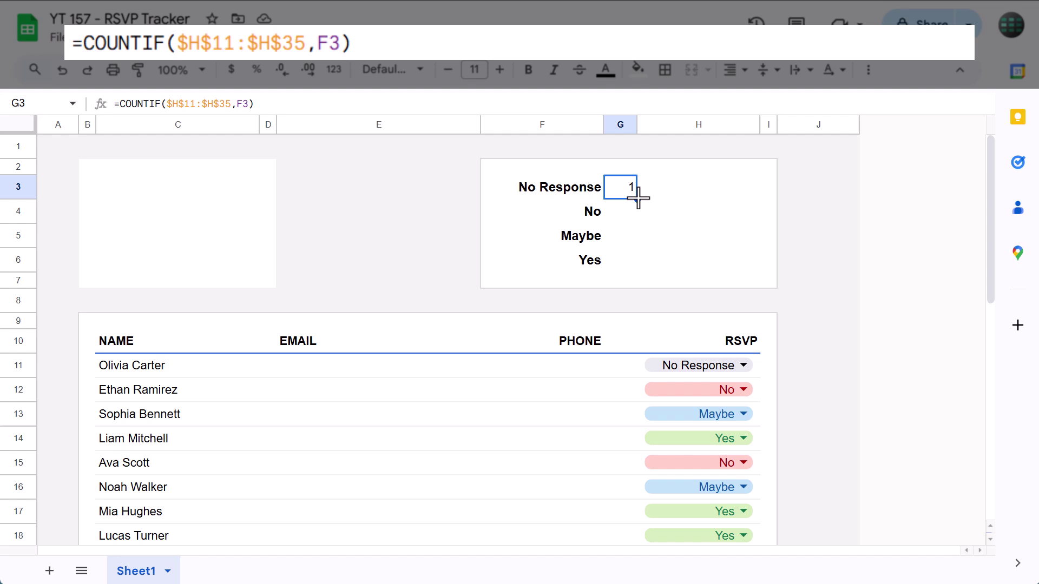
left_click_drag(638, 198, 638, 258)
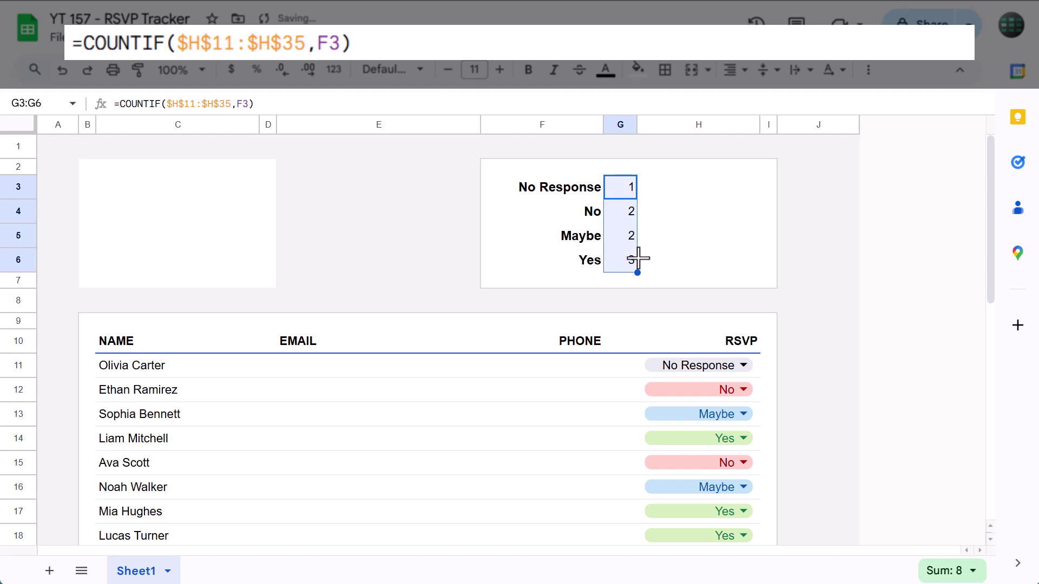
- In H3, begin a bar-type SPARKLINE formula charting the count in G3
left_click(684, 186)
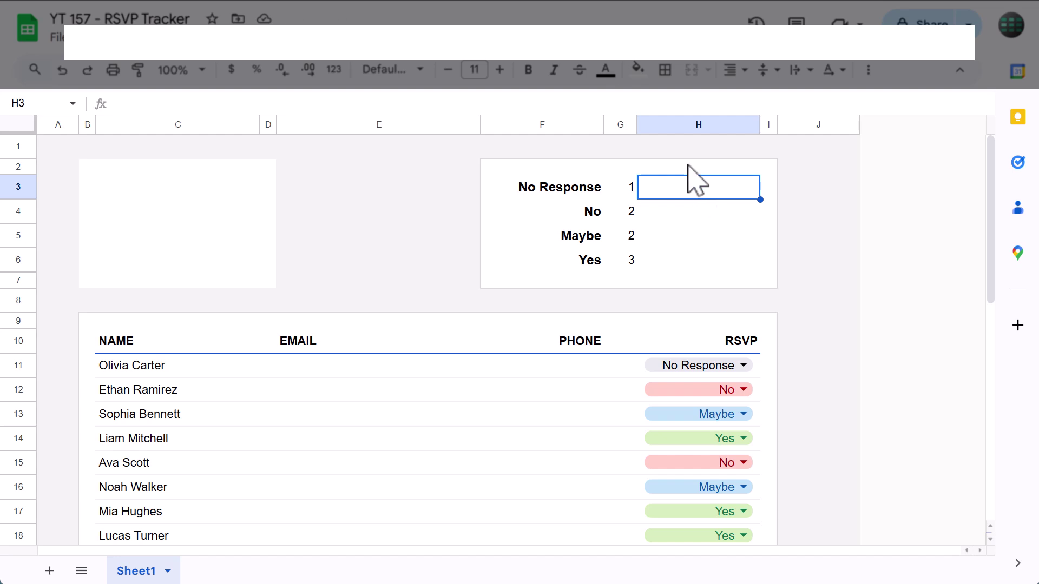
left_click(691, 103)
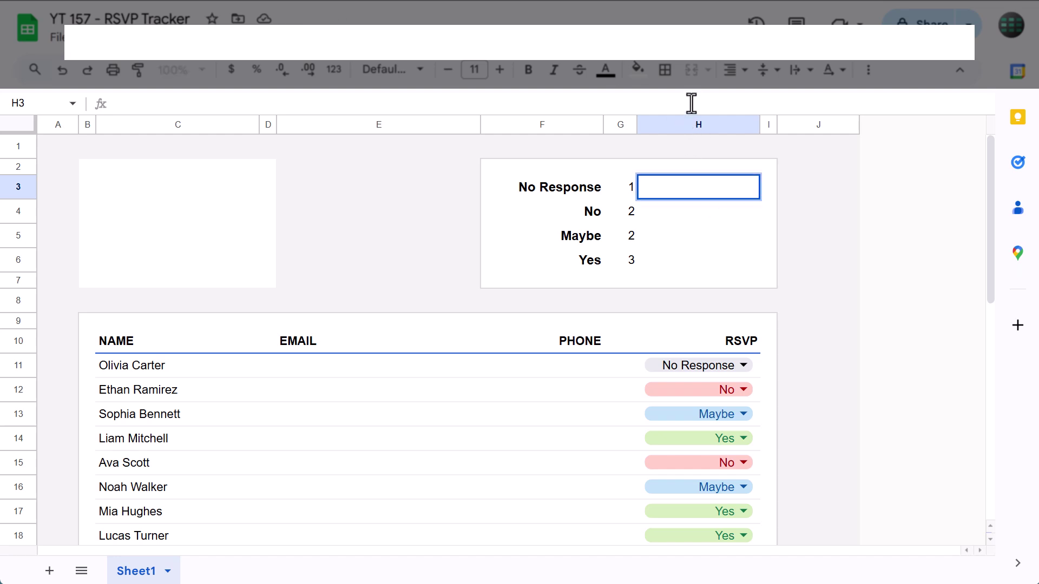
type("=spark")
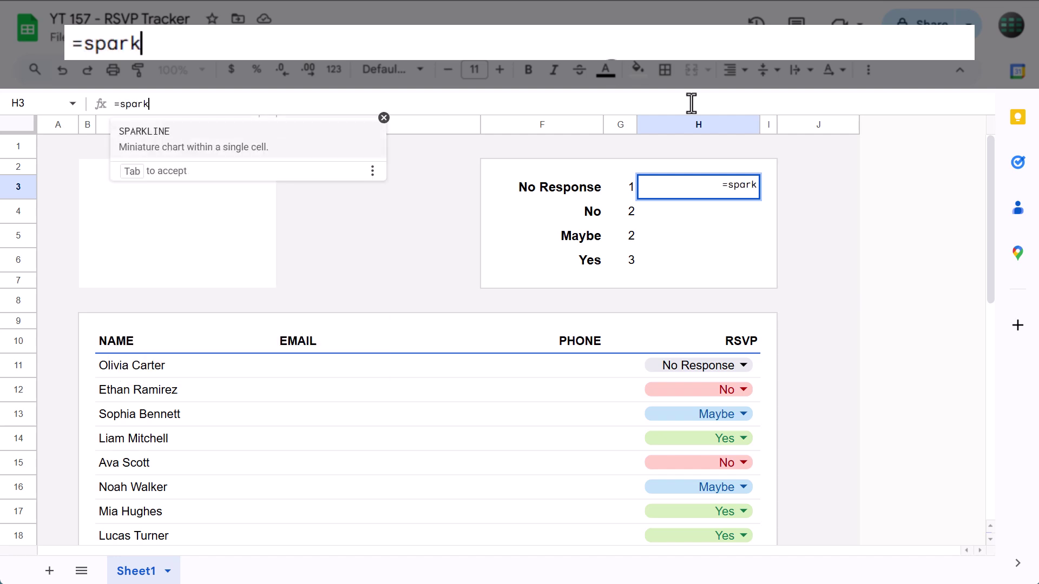
key("Tab")
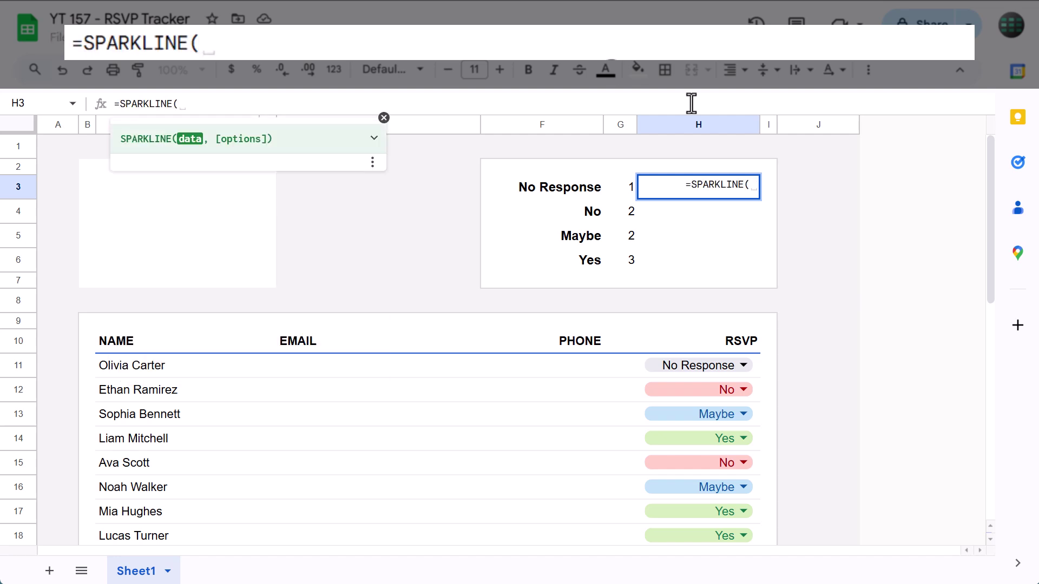
type("G3")
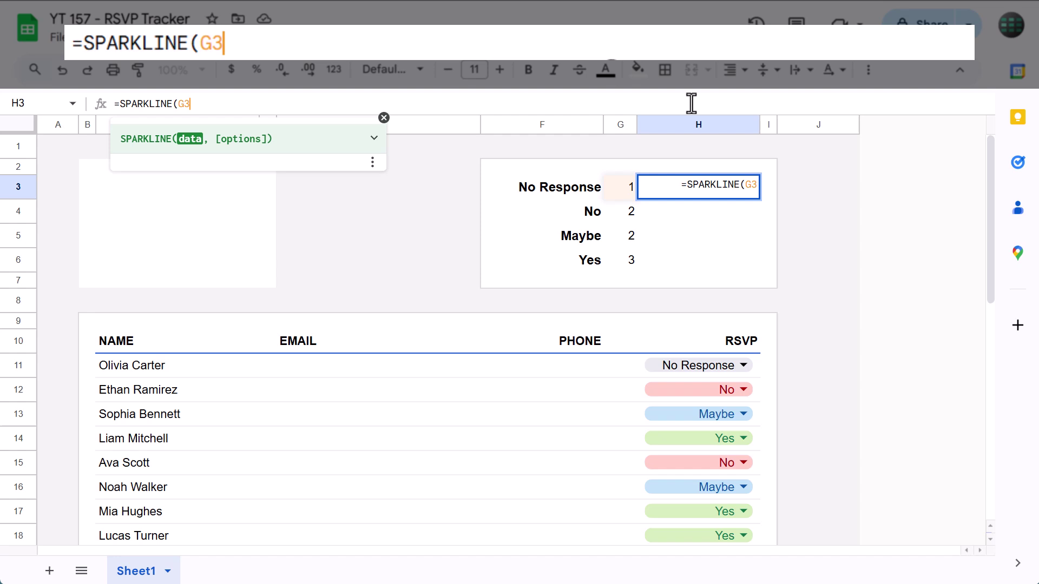
type(",")
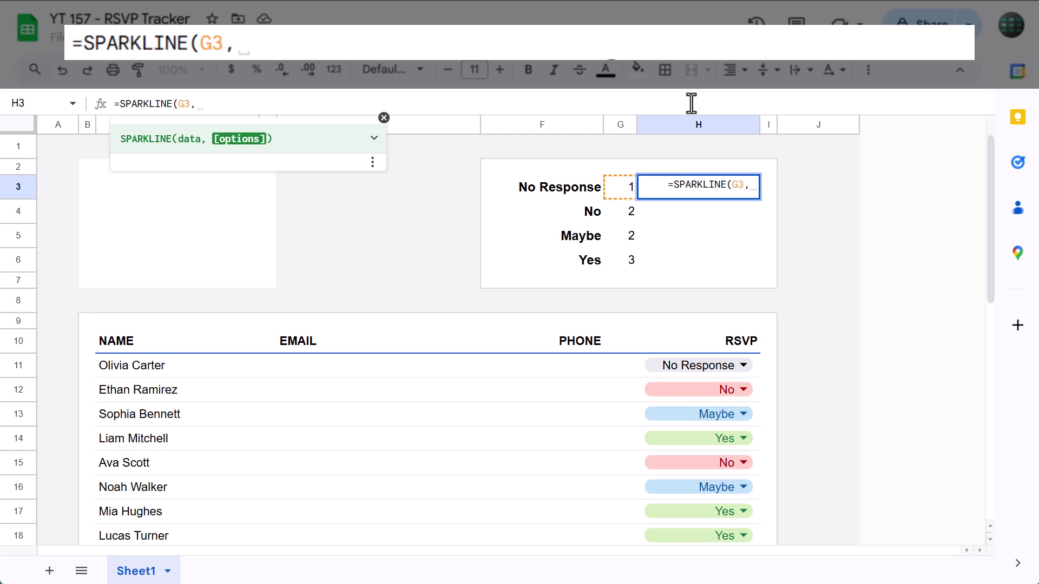
type("{")
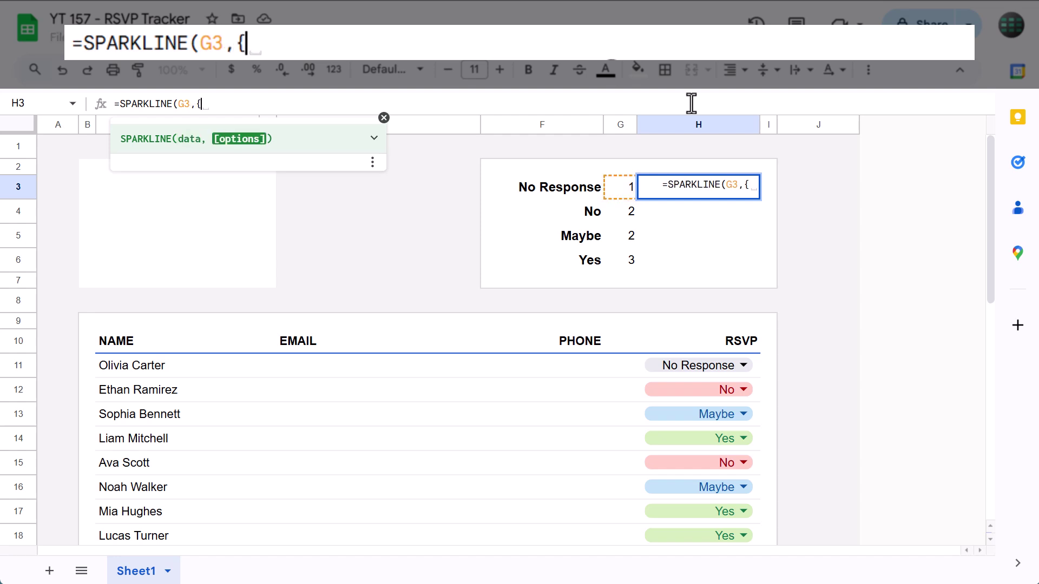
type("\"chart")
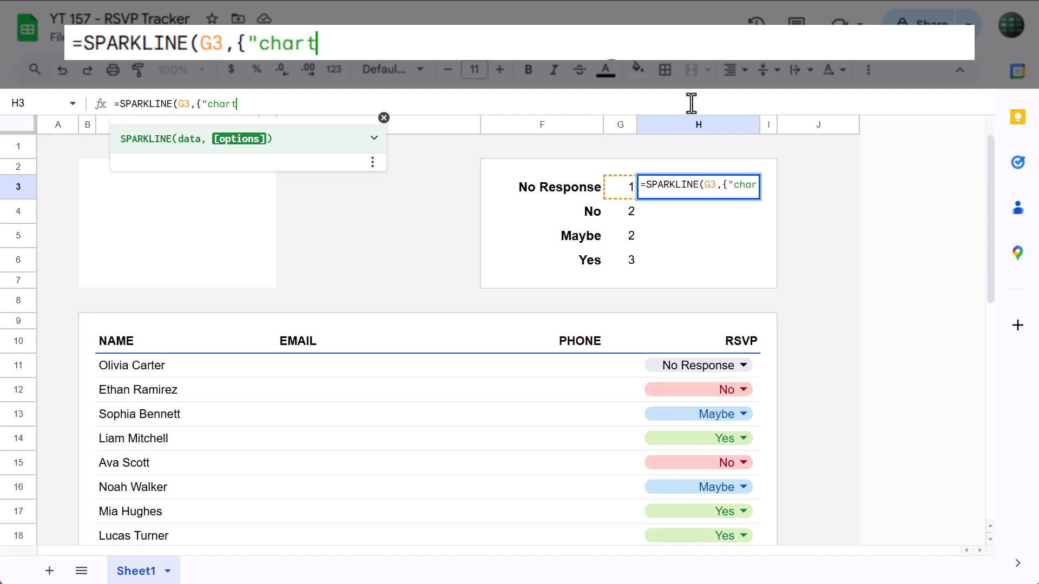
type("type\"")
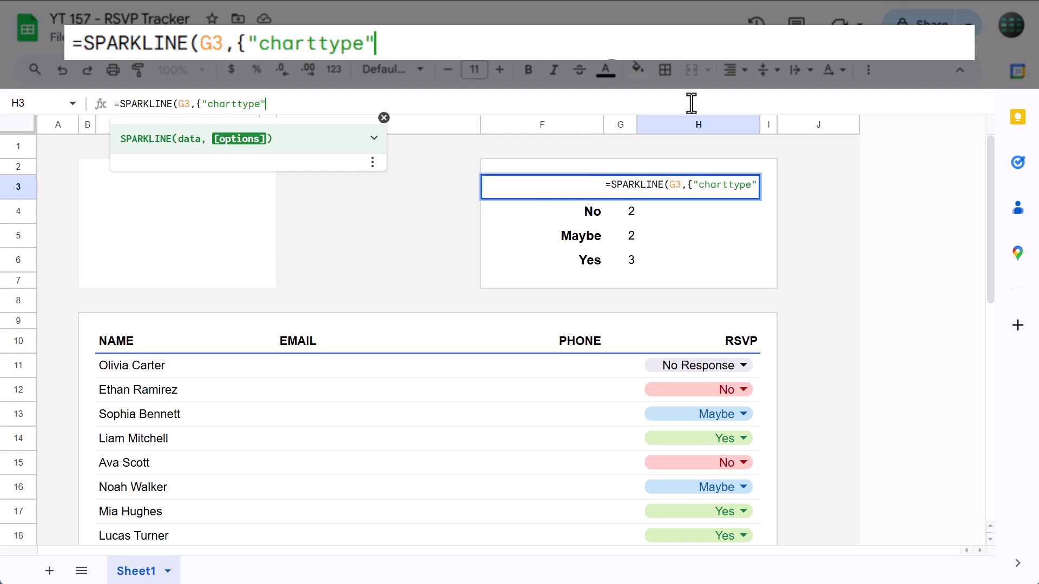
type(",")
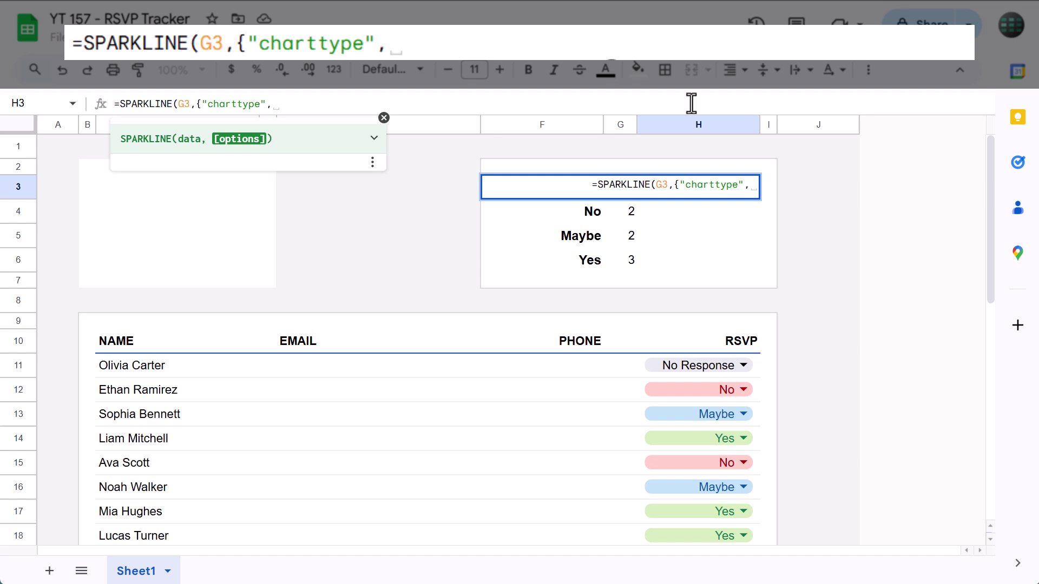
key("BackSpace")
type("\"bar")
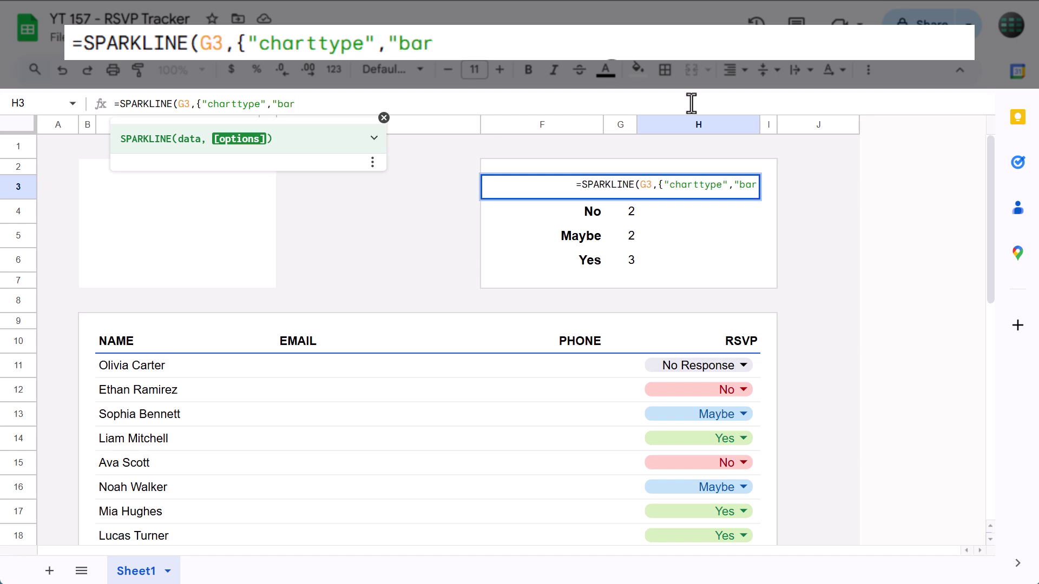
type("\"")
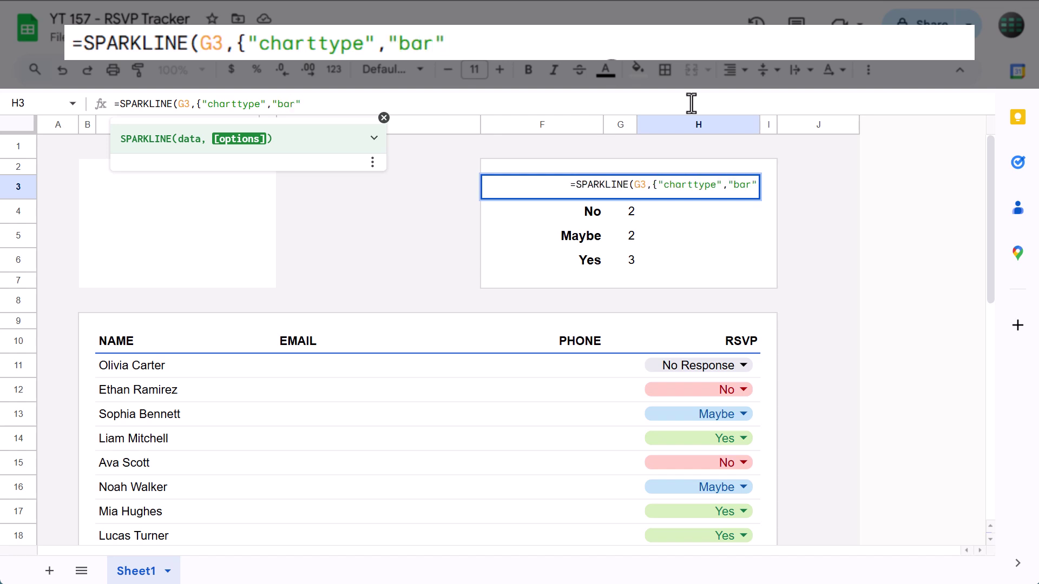
type(";\"")
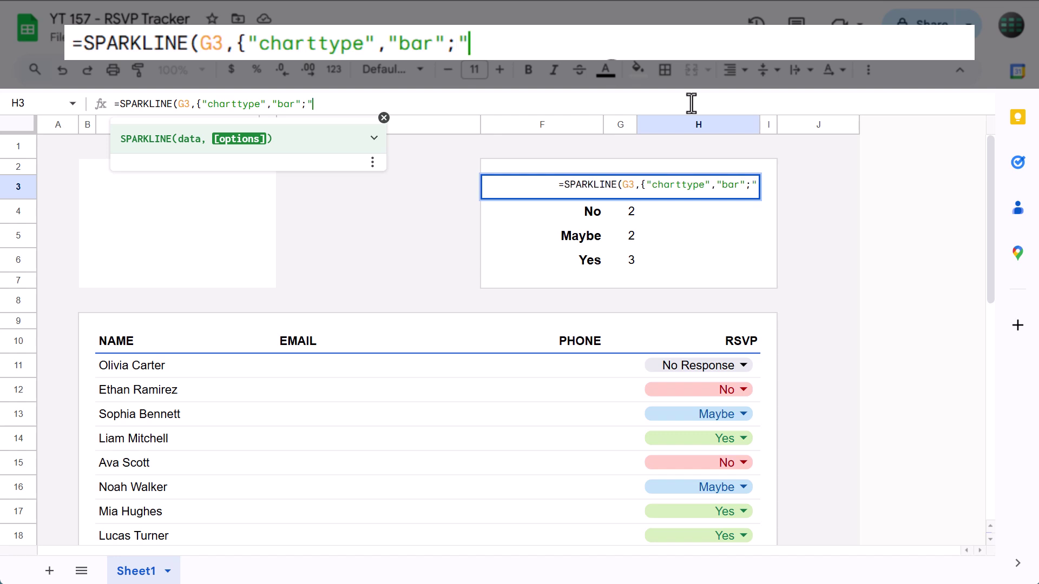
type("max")
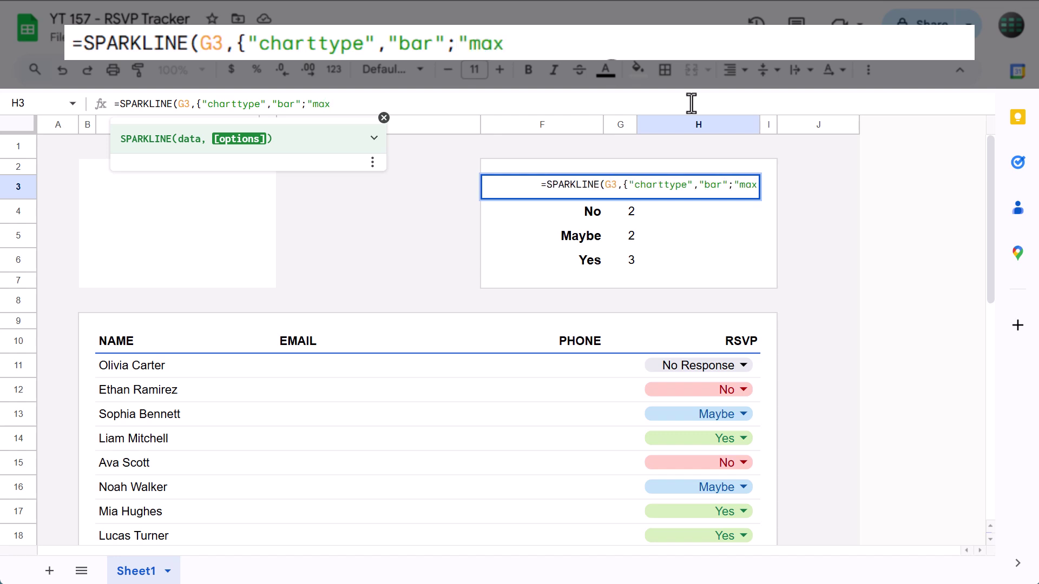
type("\"")
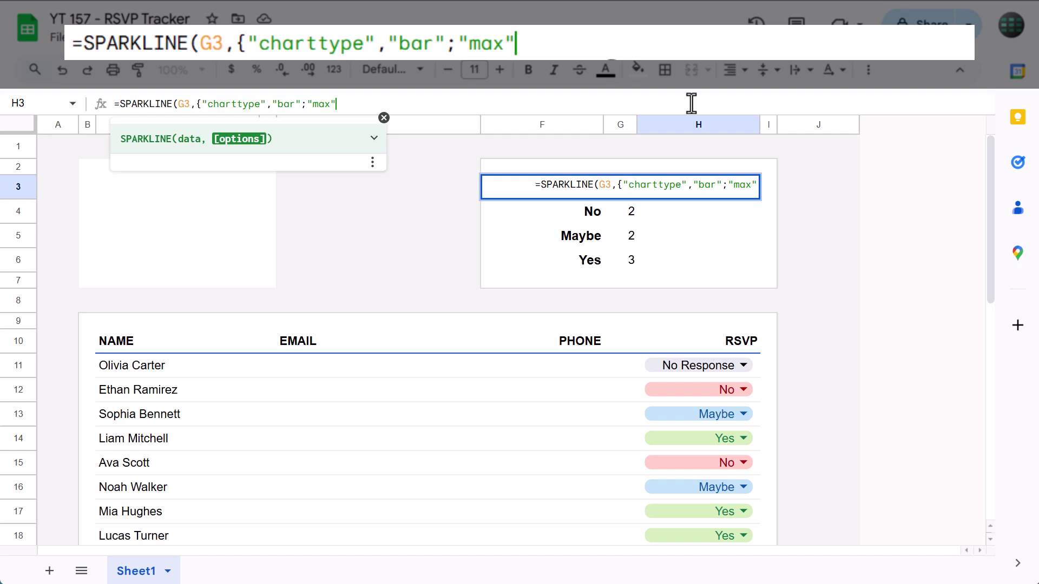
type(",max(")
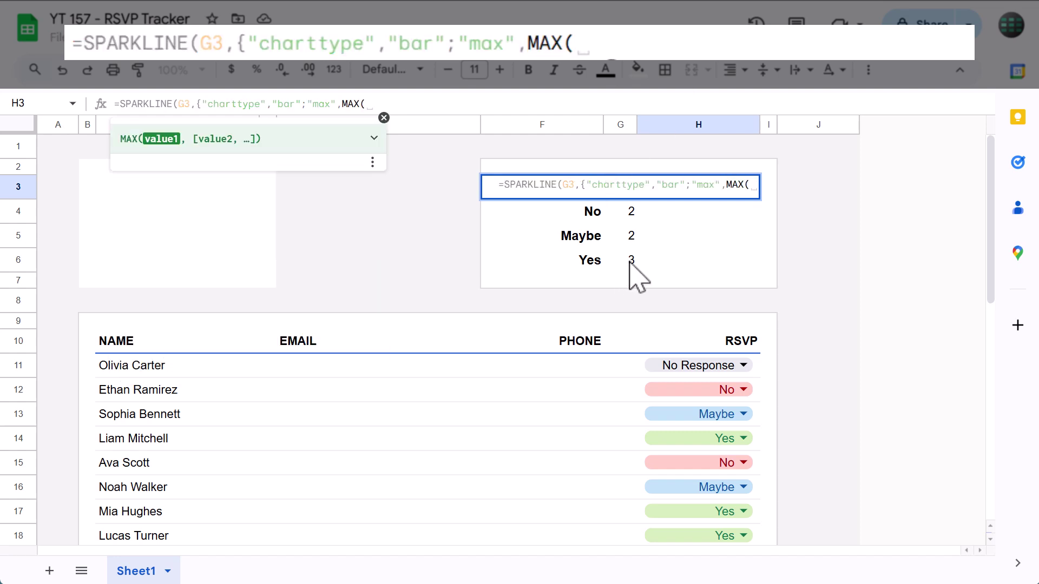
- Scale the bar to MAX($G$3:$G$6), colour it lightgray, and commit the formula
key("BackSpace")
type("(")
left_click_drag(628, 261, 622, 189)
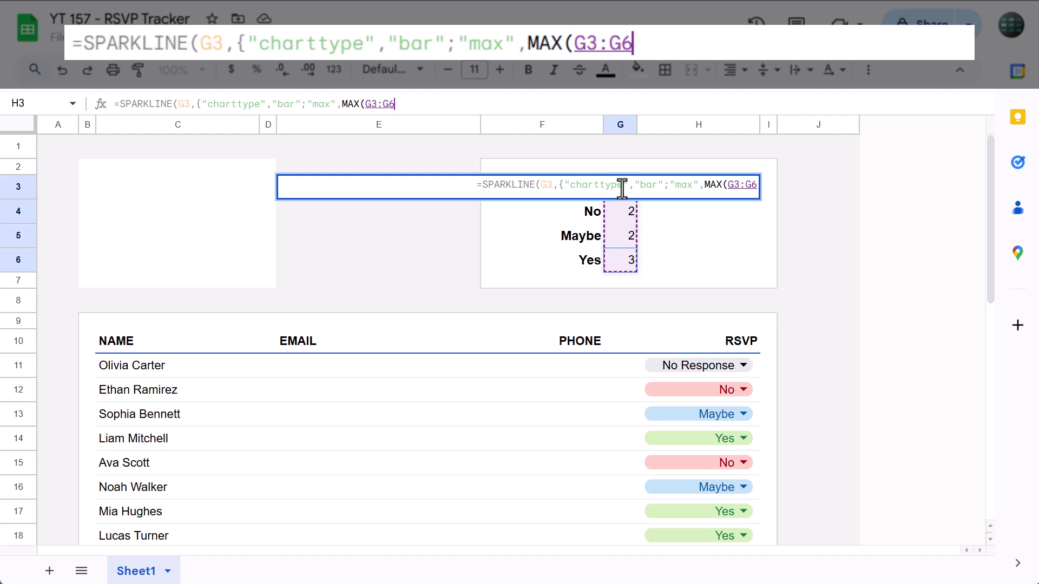
left_click(512, 109)
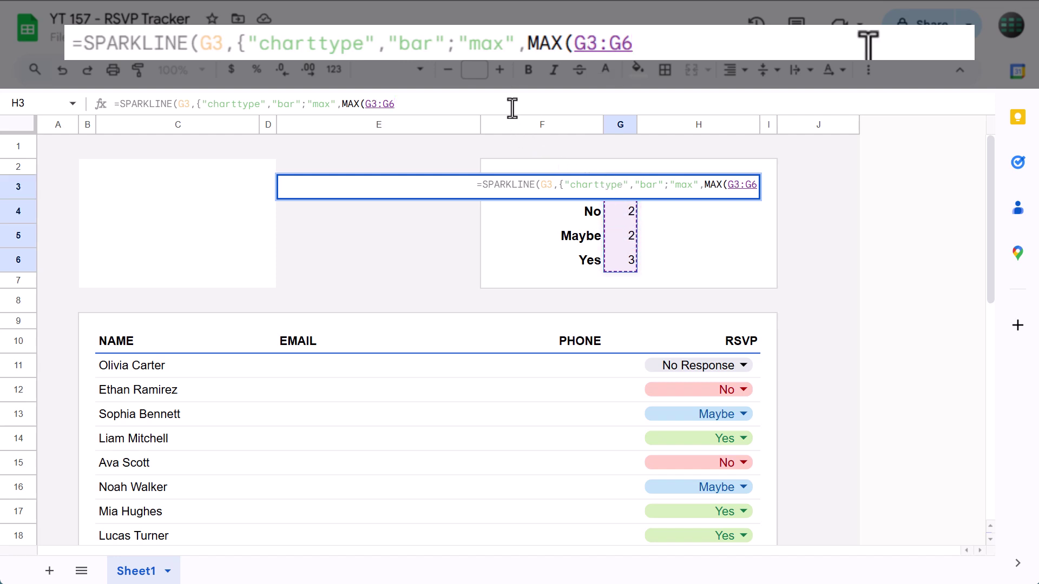
key("F4")
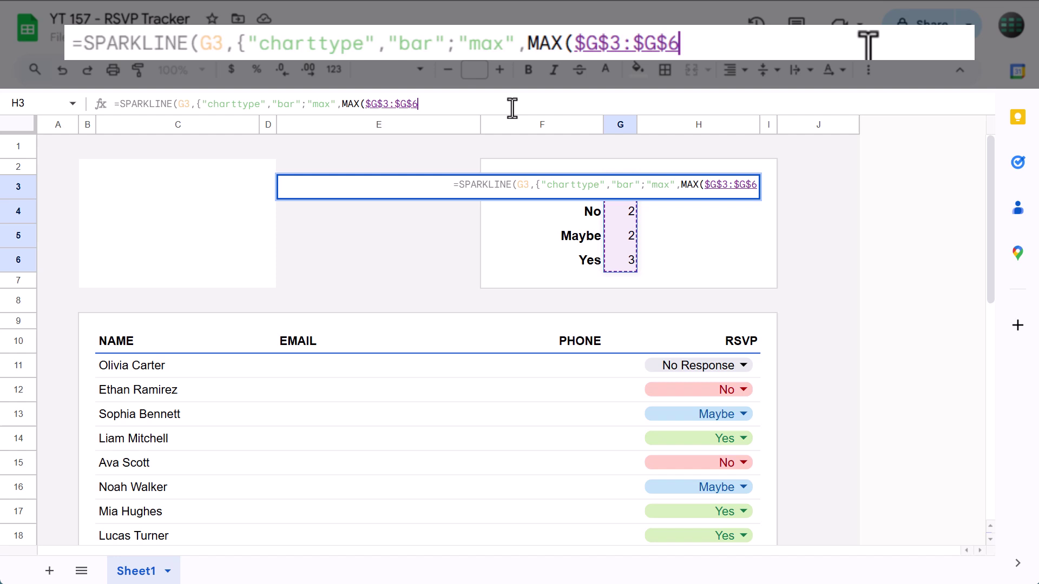
type(")")
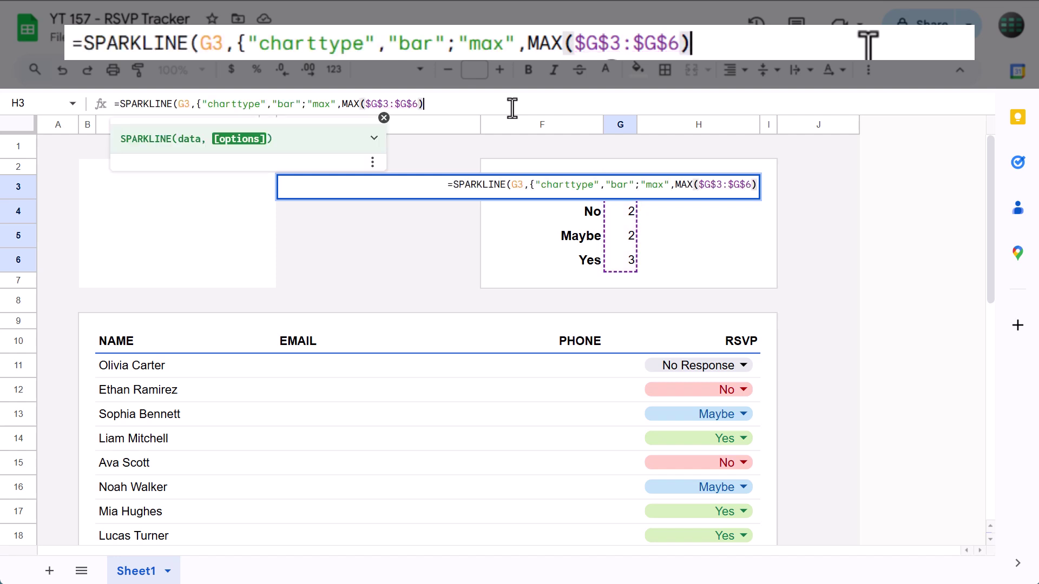
type(";")
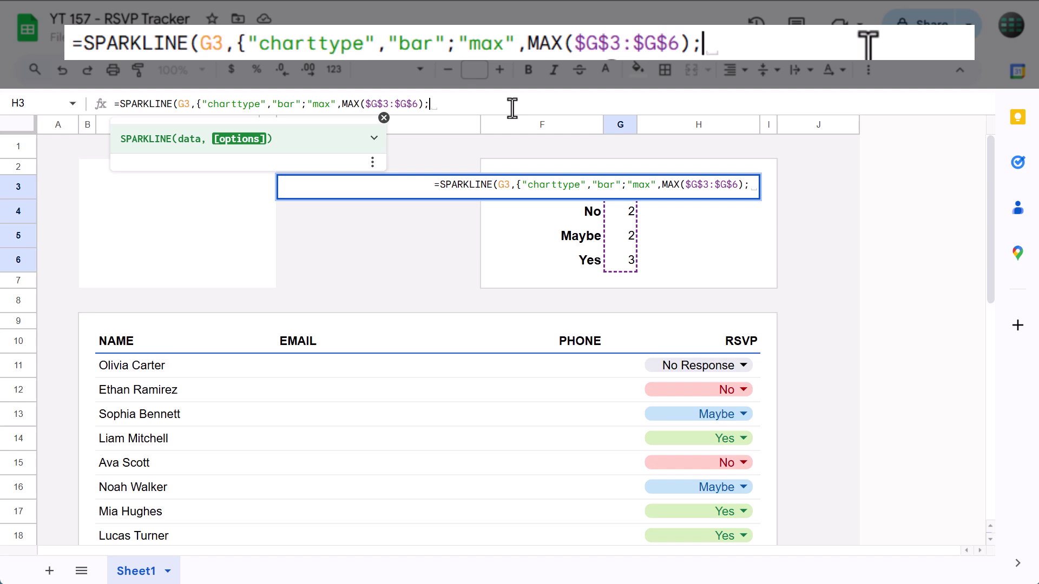
type("\"color1")
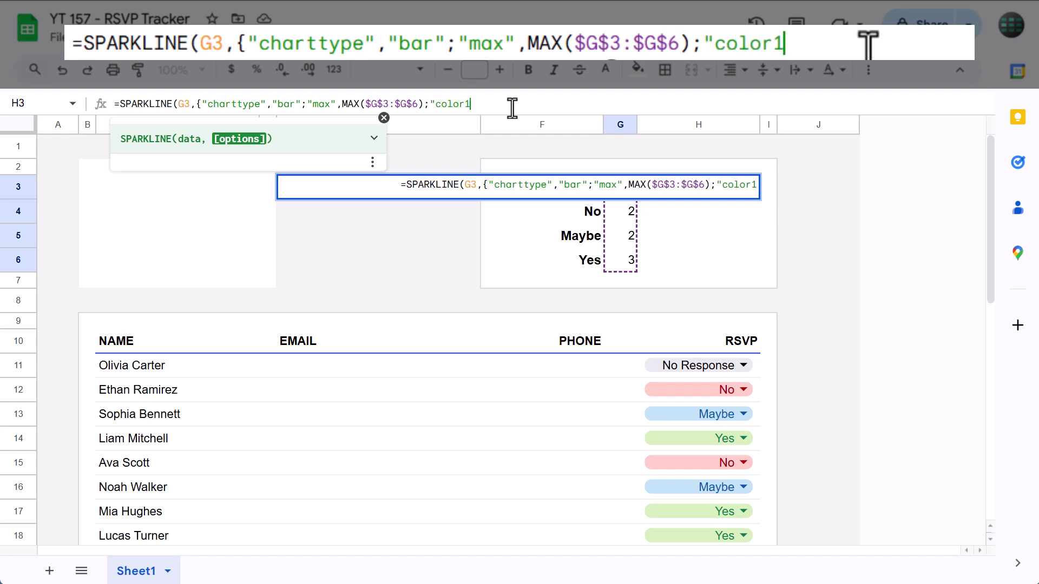
type("\"")
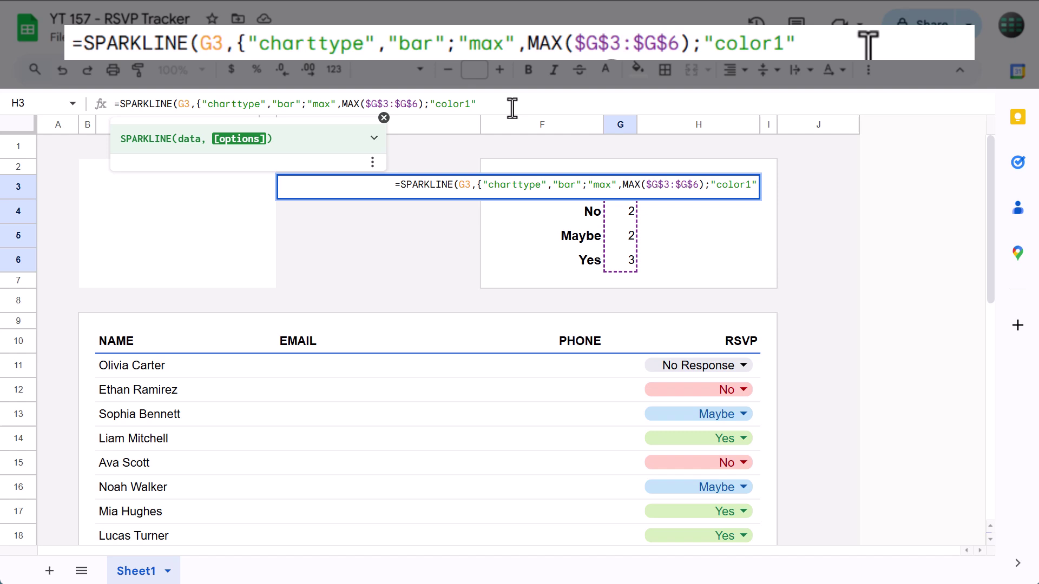
type(",\"")
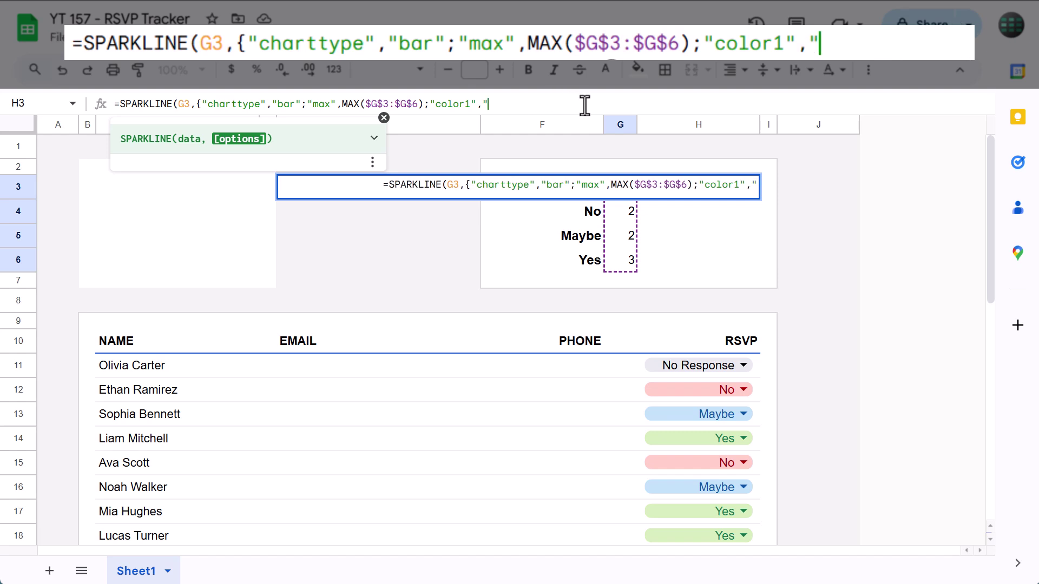
type("lightgray")
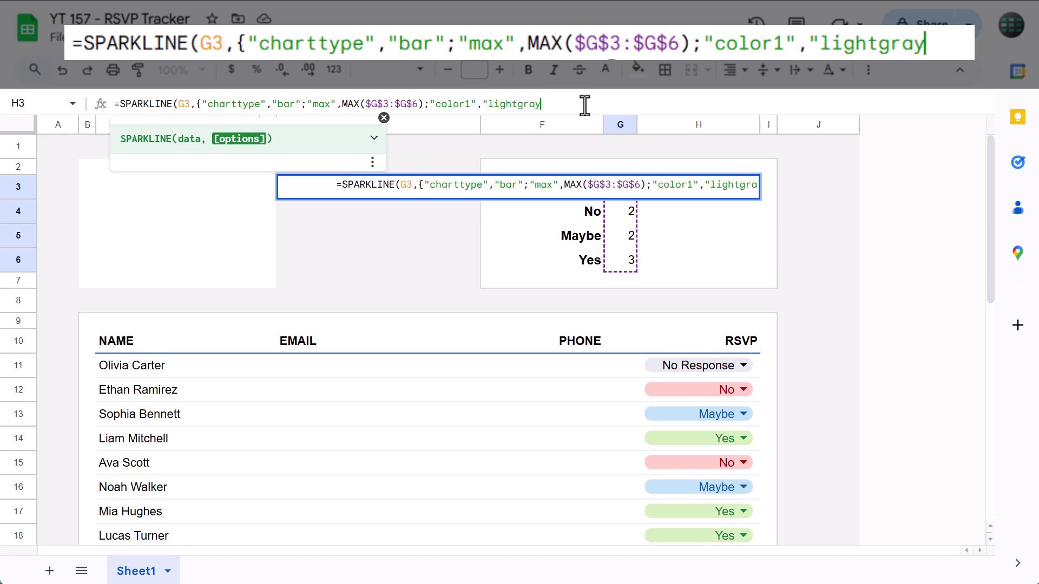
type("\"")
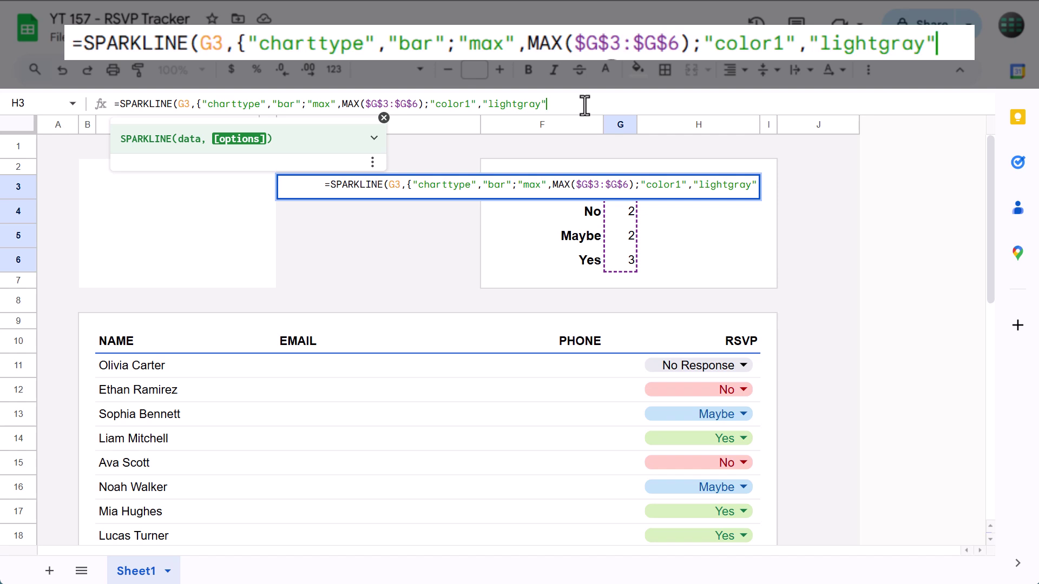
type("})")
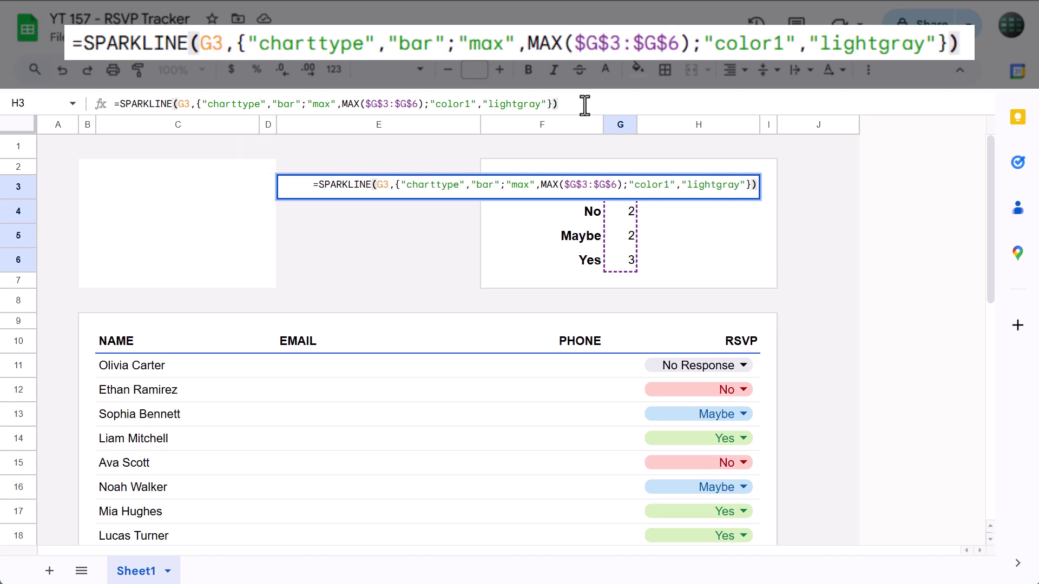
key("Return")
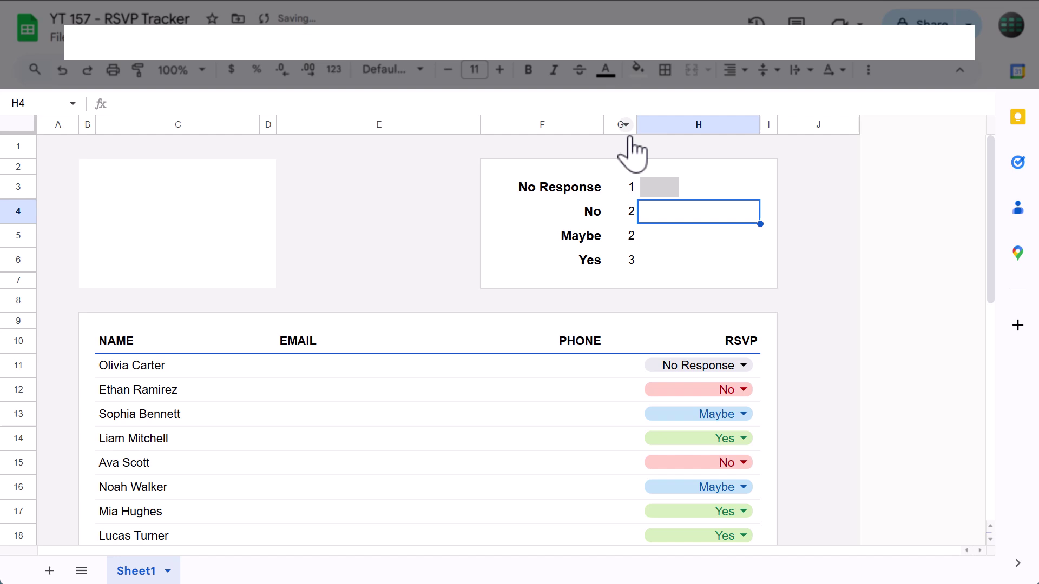
- Copy the H3 sparkline down to H4:H6 so counts 1, 2, 2 and 3 each get a bar
left_click(708, 185)
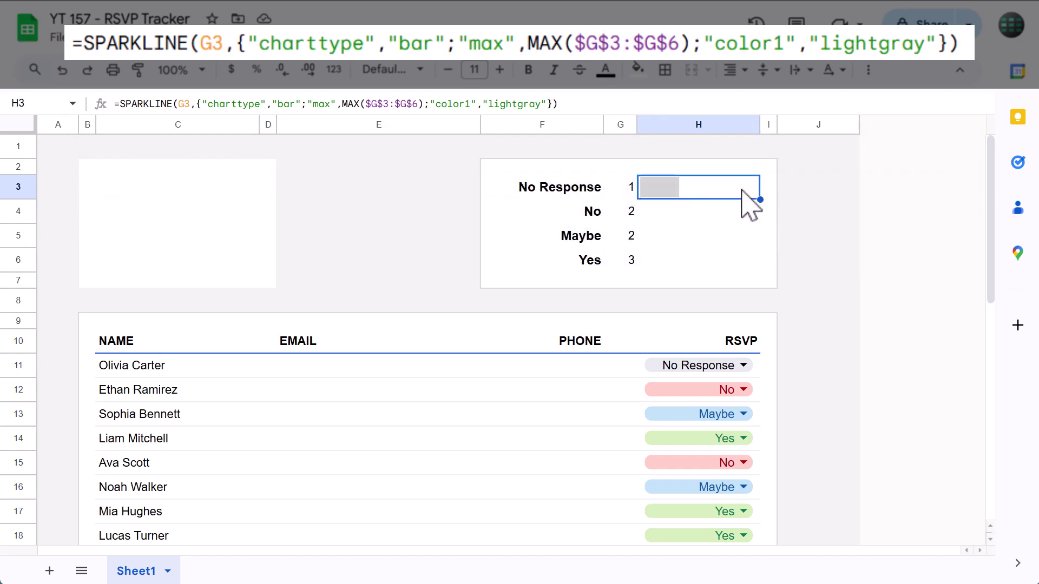
left_click_drag(761, 200, 760, 260)
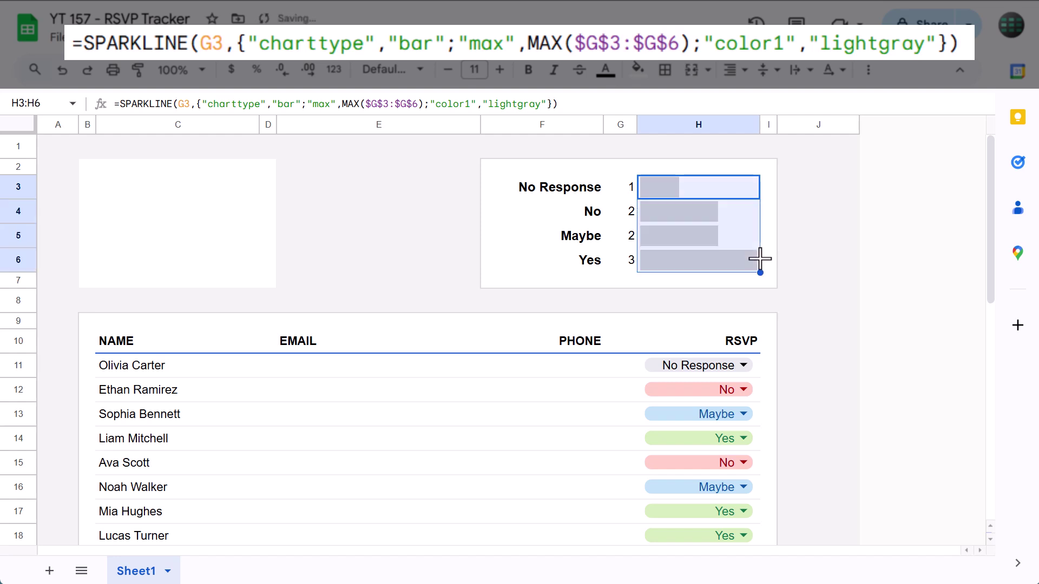
left_click(727, 211)
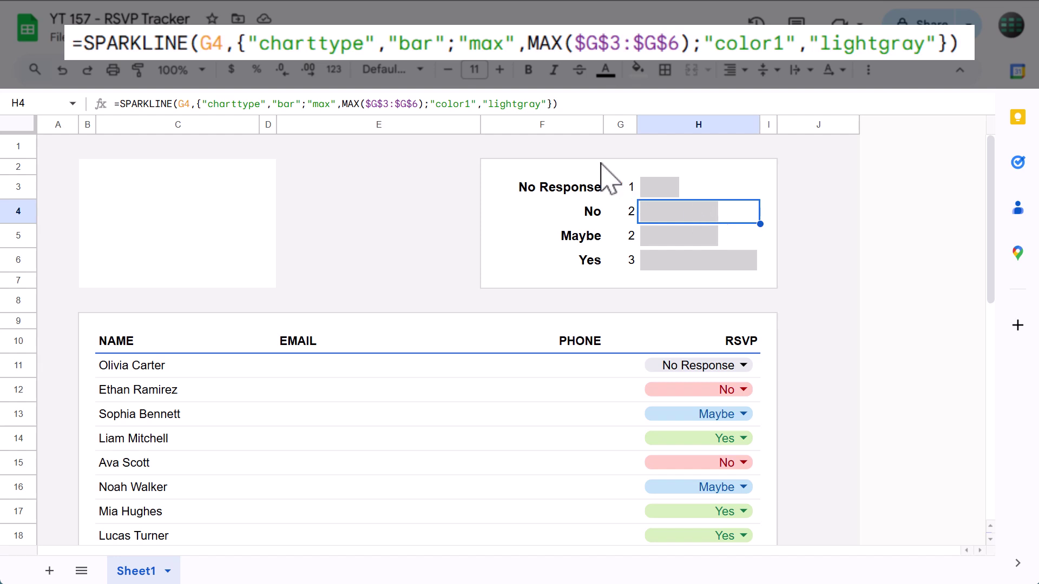
- Change the color1 value in H4, H5 and H6 to pink, lightblue and lightgreen
left_click(542, 103)
key("BackSpace")
key("BackSpace")
key("BackSpace")
key("BackSpace")
key("BackSpace")
key("BackSpace")
key("BackSpace")
key("BackSpace")
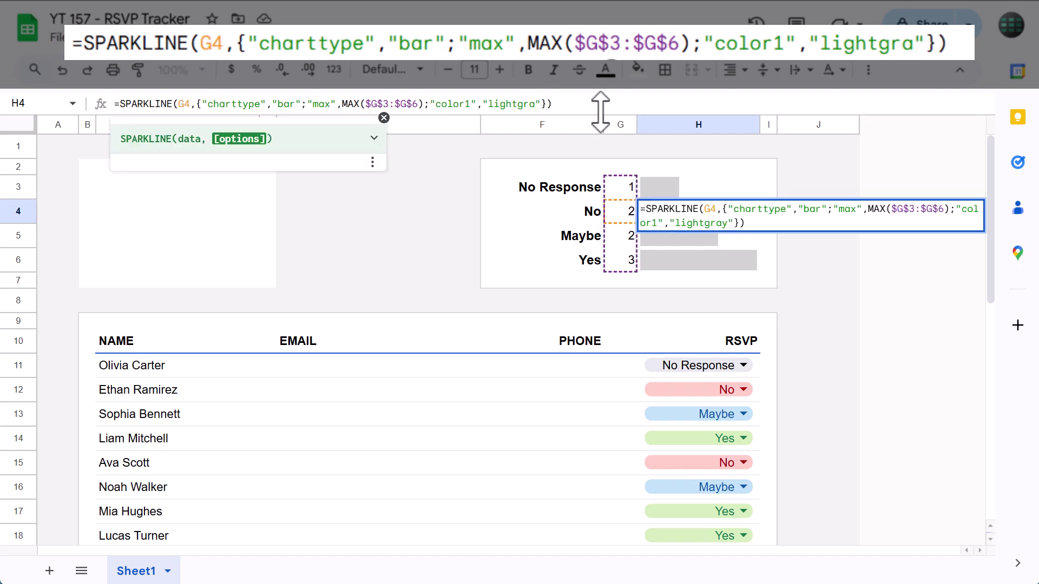
type("pink")
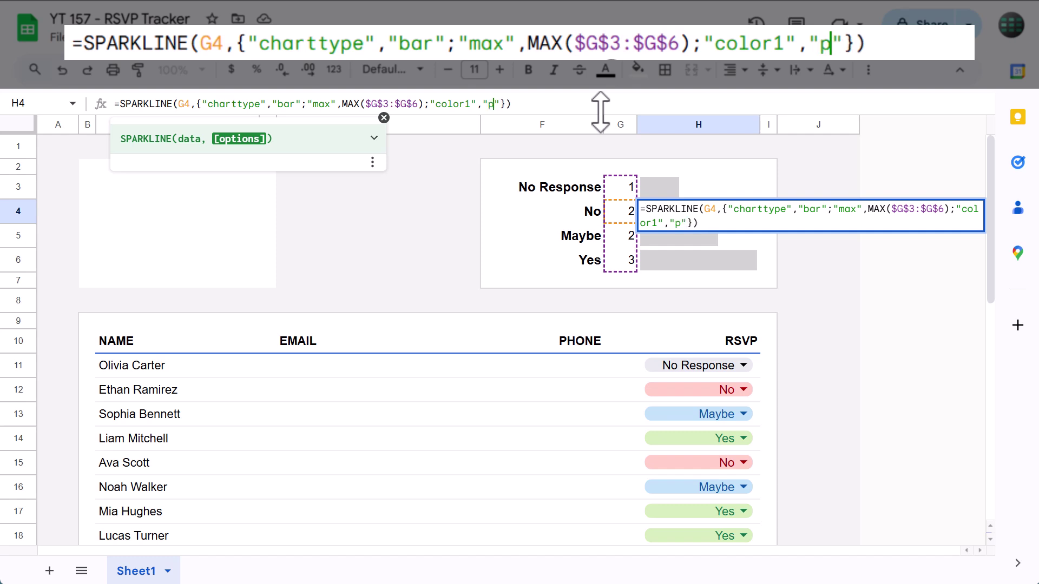
key("BackSpace")
key("Return")
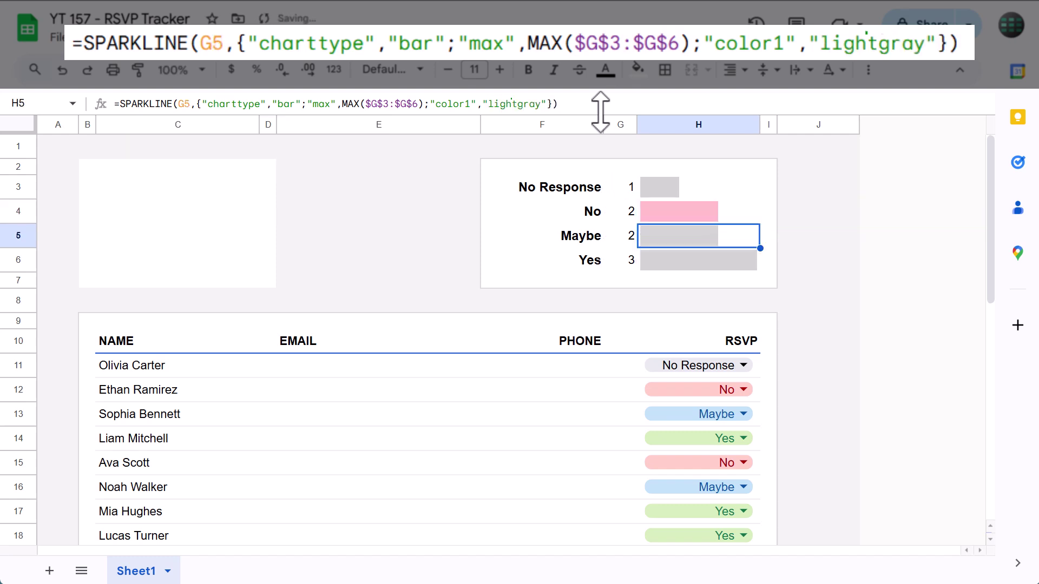
left_click(537, 103)
key("BackSpace")
key("BackSpace")
key("BackSpace")
key("BackSpace")
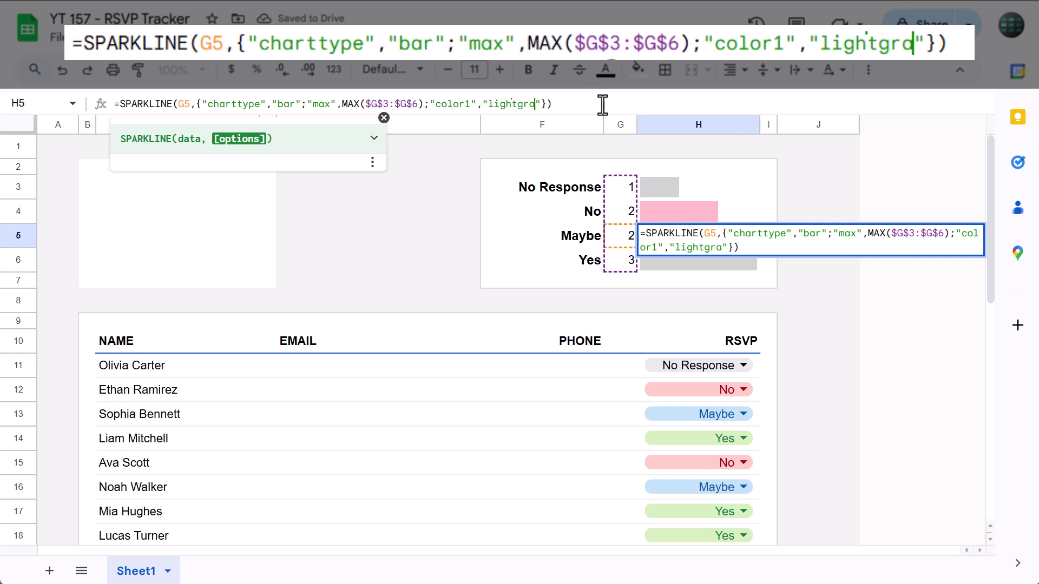
type("blue")
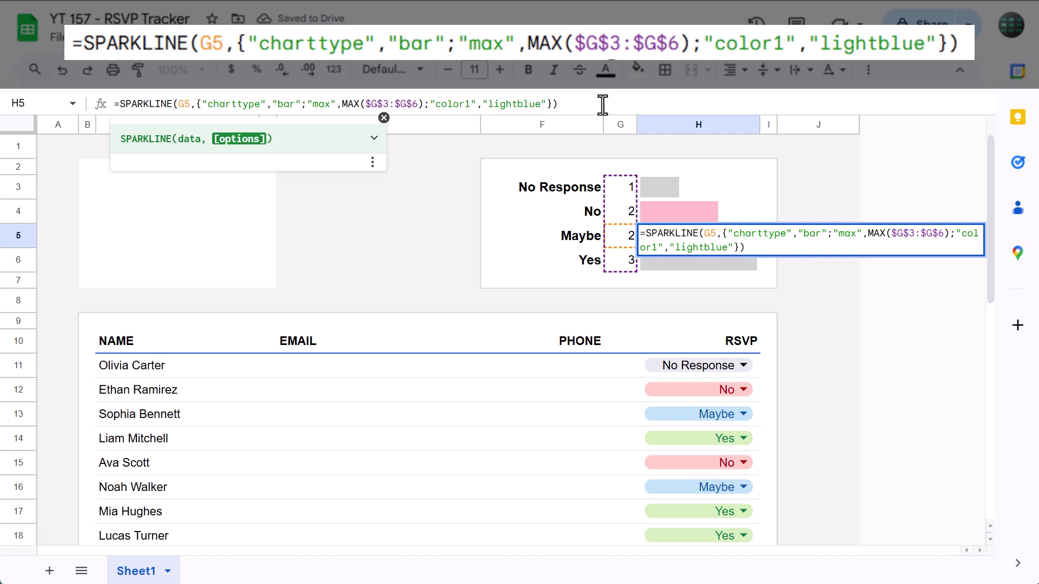
key("Return")
left_click(537, 104)
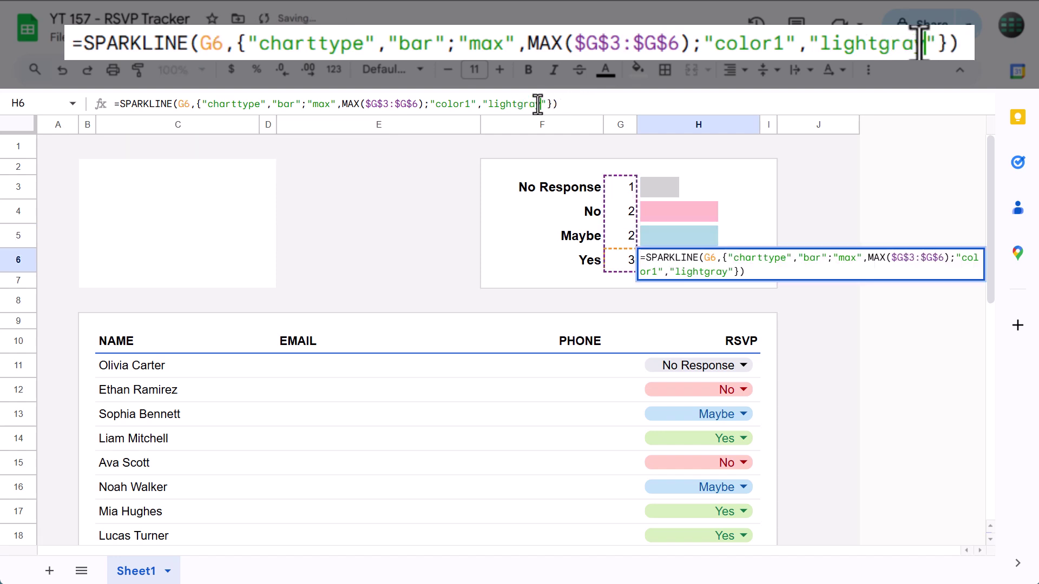
key("BackSpace")
key("BackSpace")
key("BackSpace")
key("BackSpace")
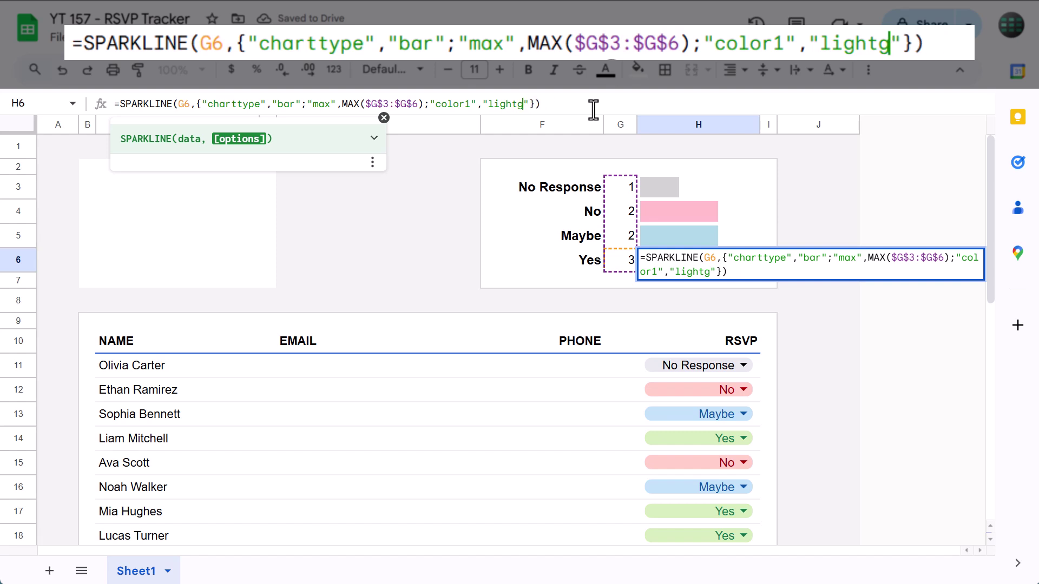
type("green")
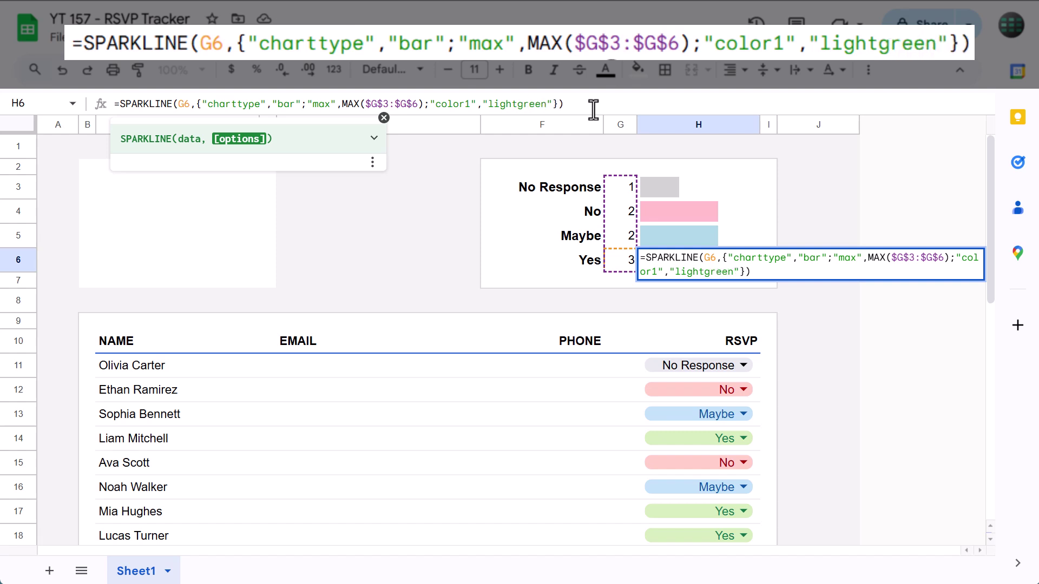
key("Return")
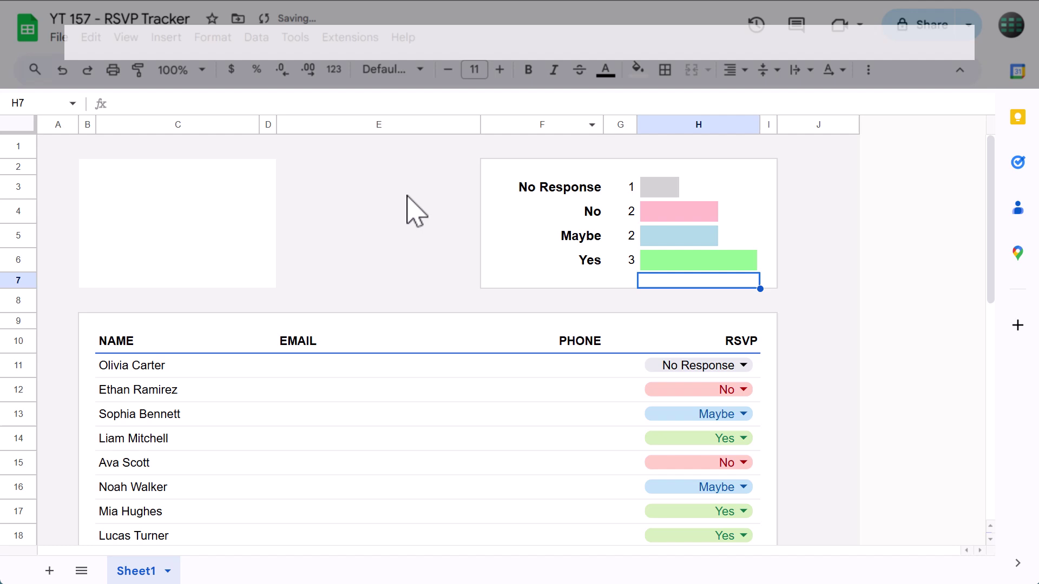
- Merge C3:C4 and make its text bold, size 16 and centred
left_click(407, 195)
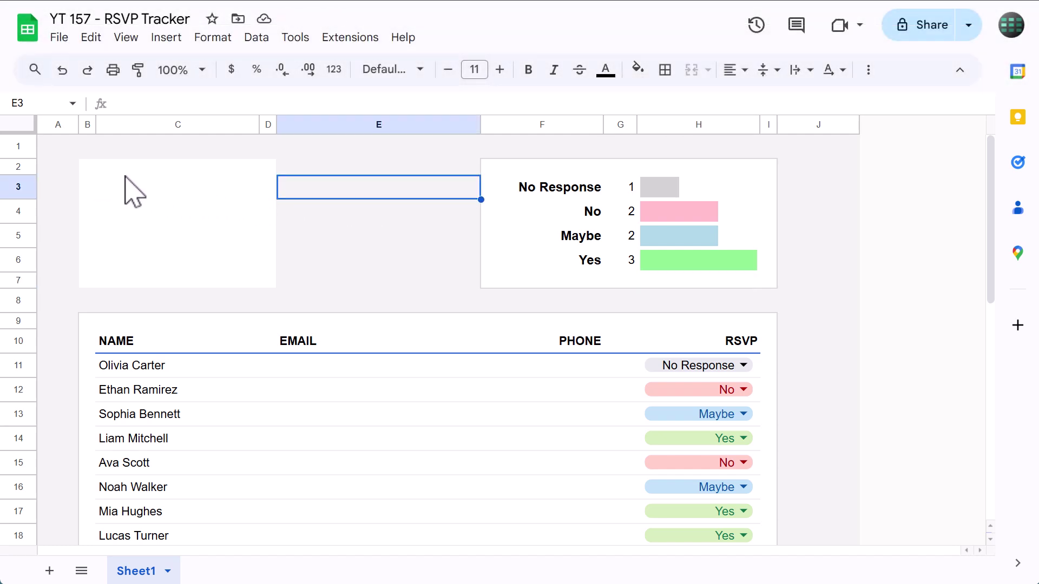
left_click_drag(126, 179, 129, 212)
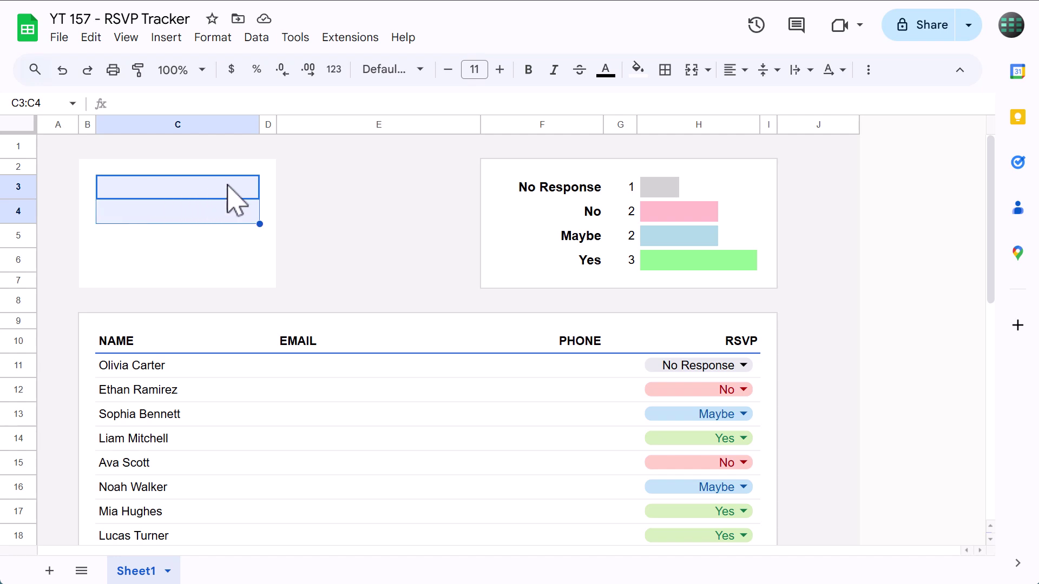
left_click(694, 74)
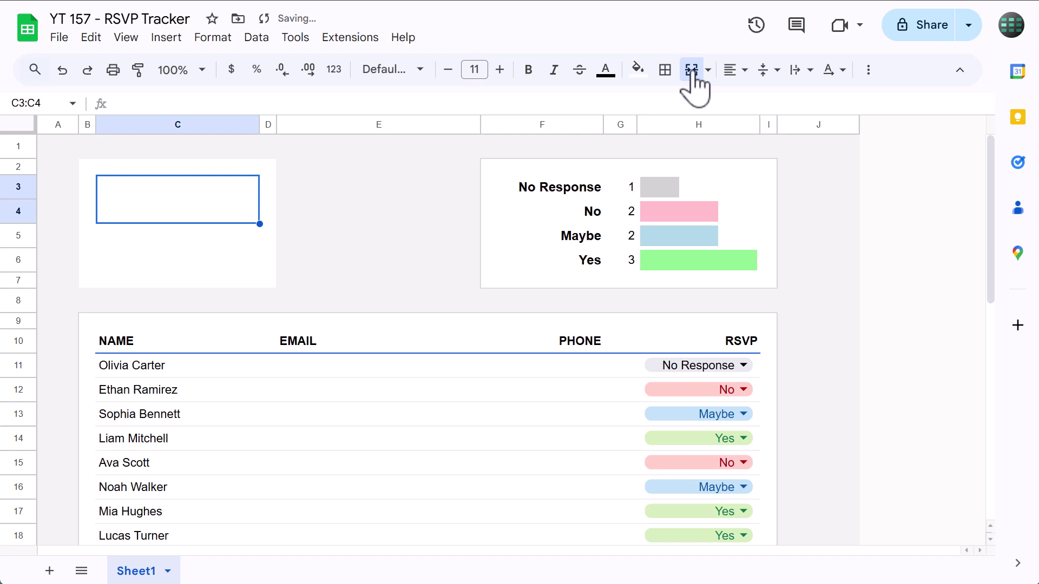
left_click(501, 71)
left_click(528, 70)
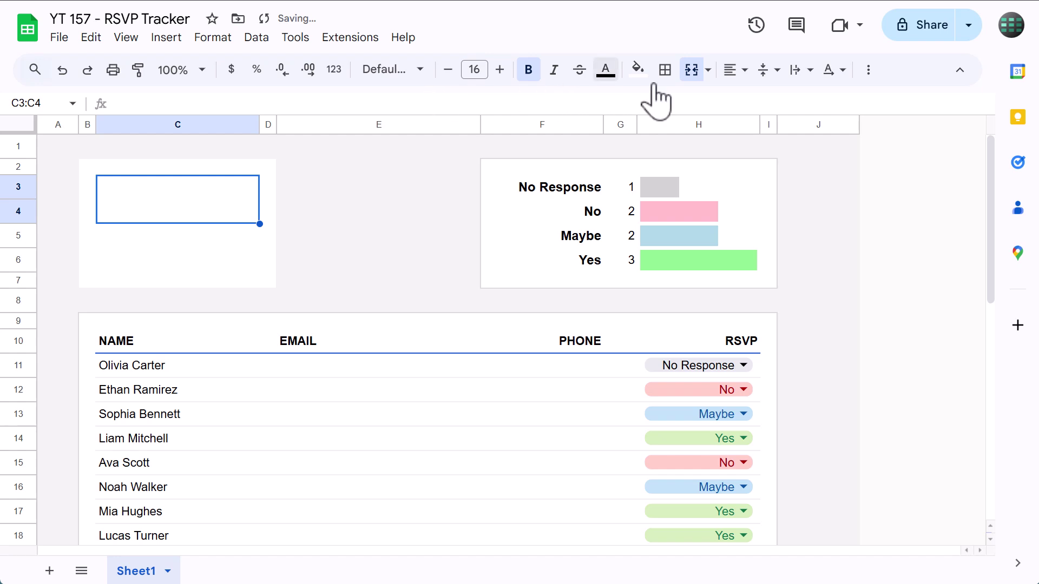
left_click(737, 71)
left_click(762, 100)
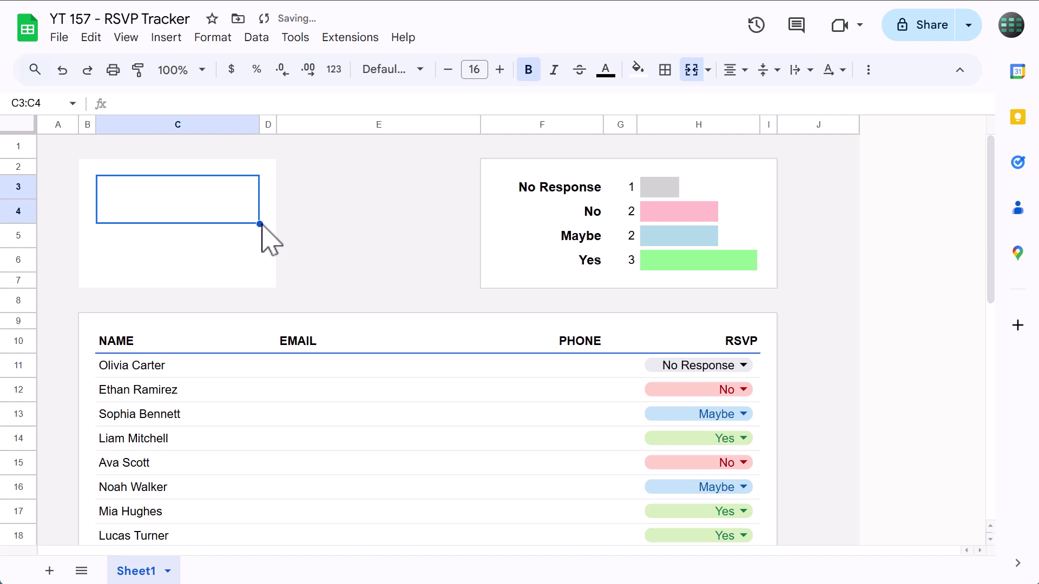
- Copy that formatting down to C5:C6 and shade the merged C5:C6 light grey
left_click_drag(260, 224, 260, 258)
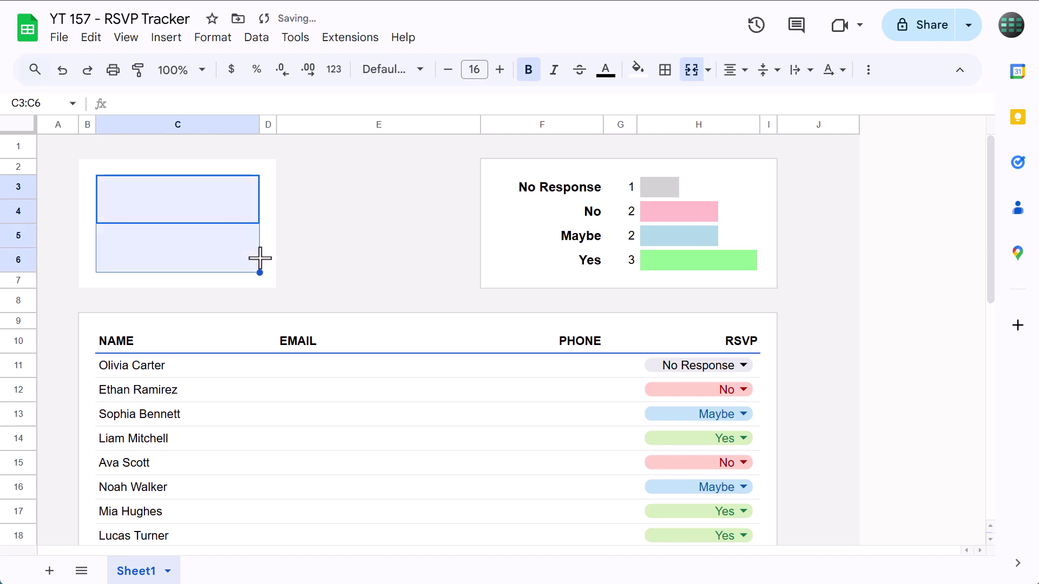
left_click(246, 265)
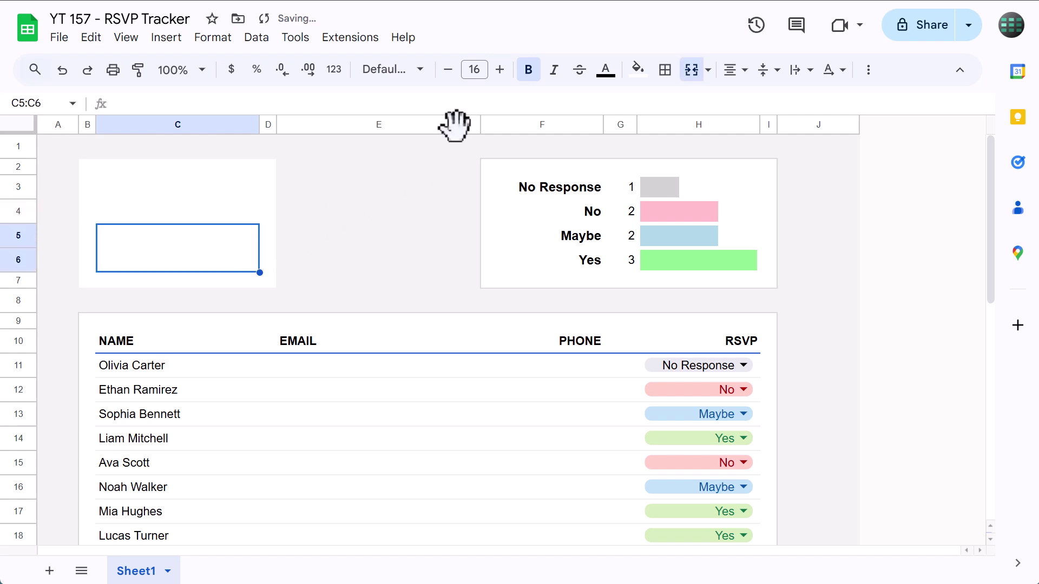
left_click(638, 69)
left_click(778, 126)
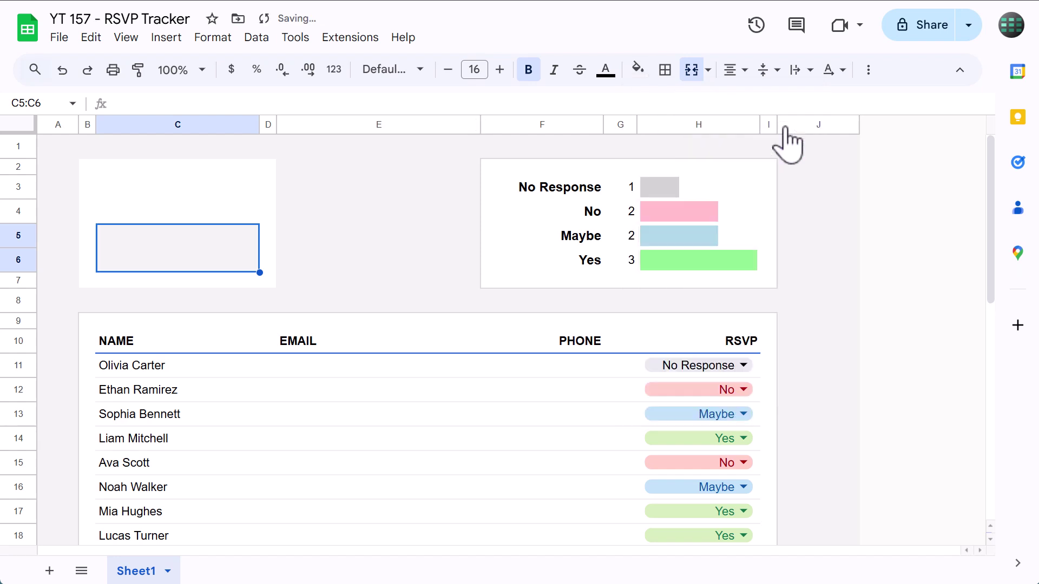
left_click(200, 195)
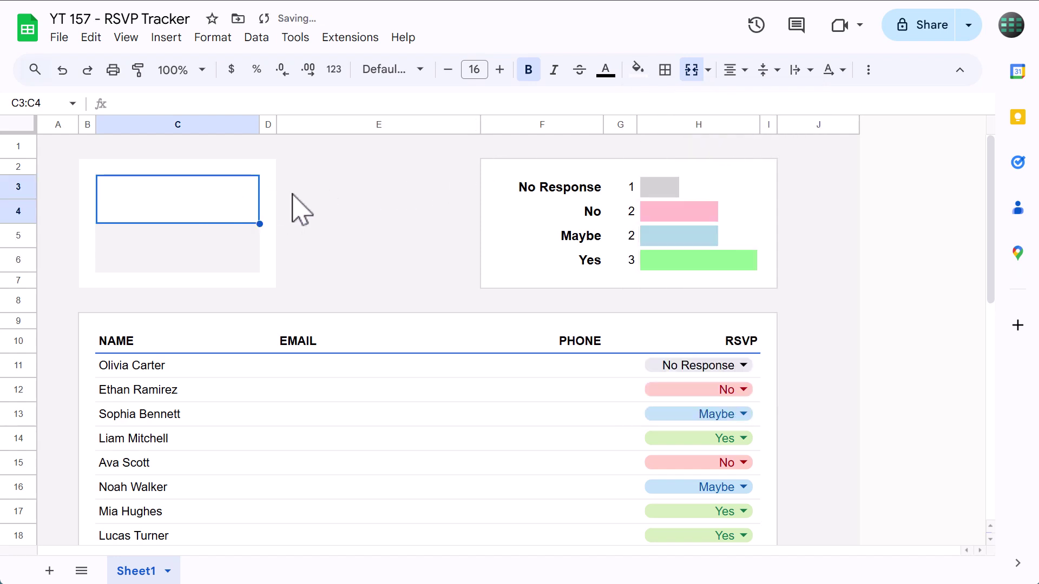
- Enter 'Event Date' in C3:C4 and 2/25/2025 in the grey C5:C6 cell below
type("Event Date")
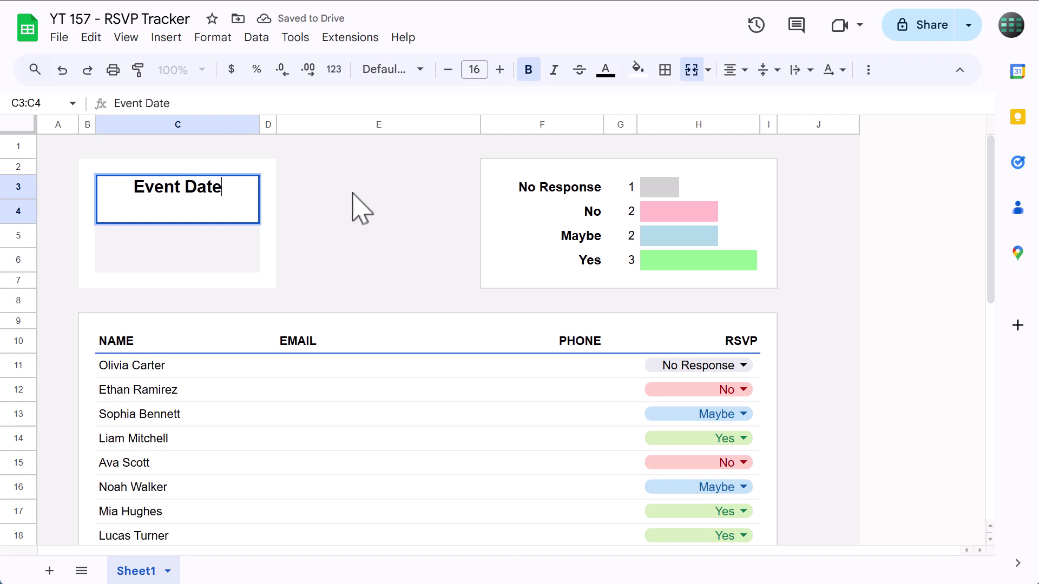
key("Return")
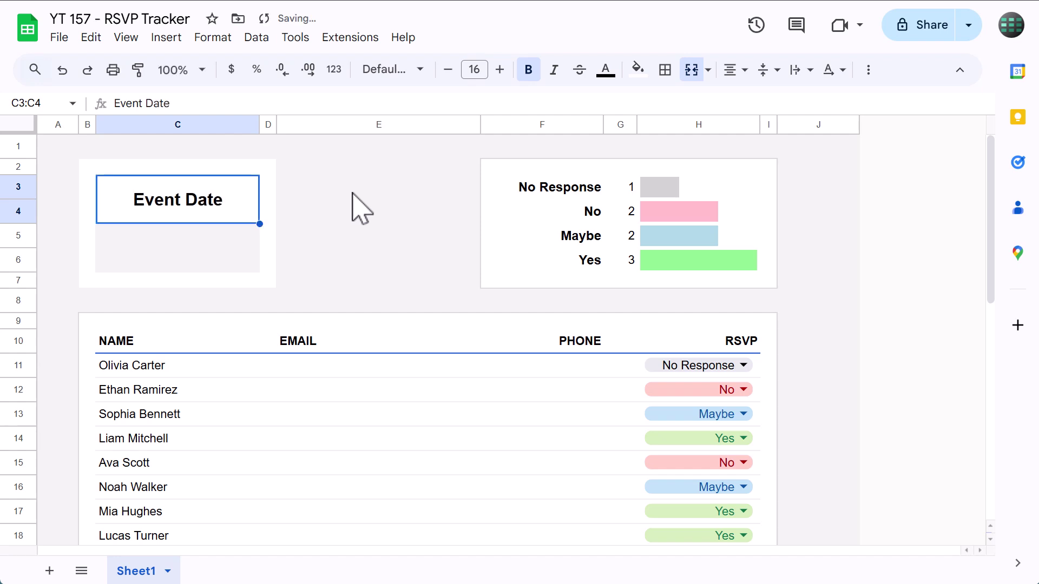
left_click(210, 248)
type("2/")
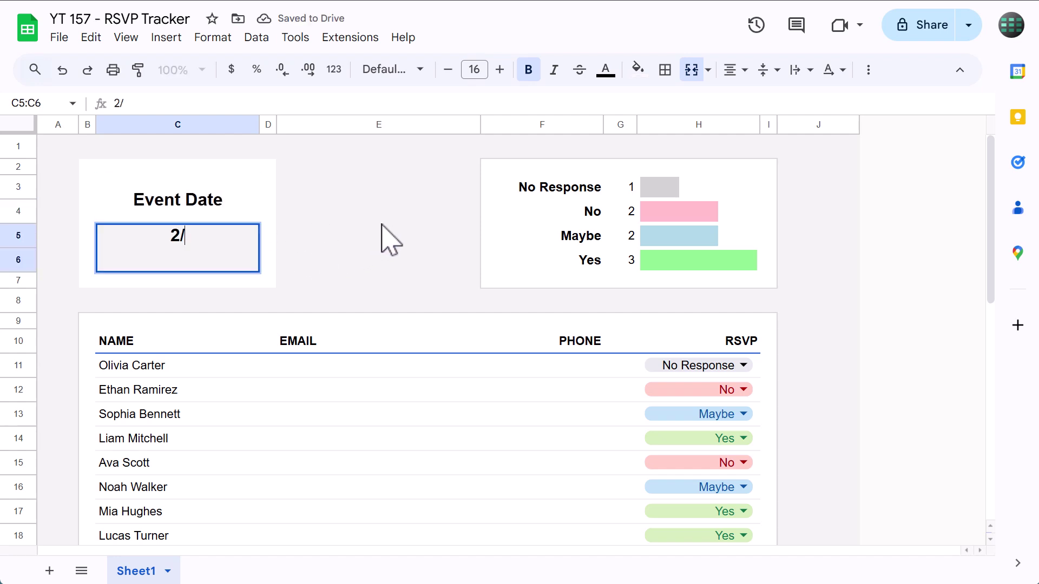
type("25/2025")
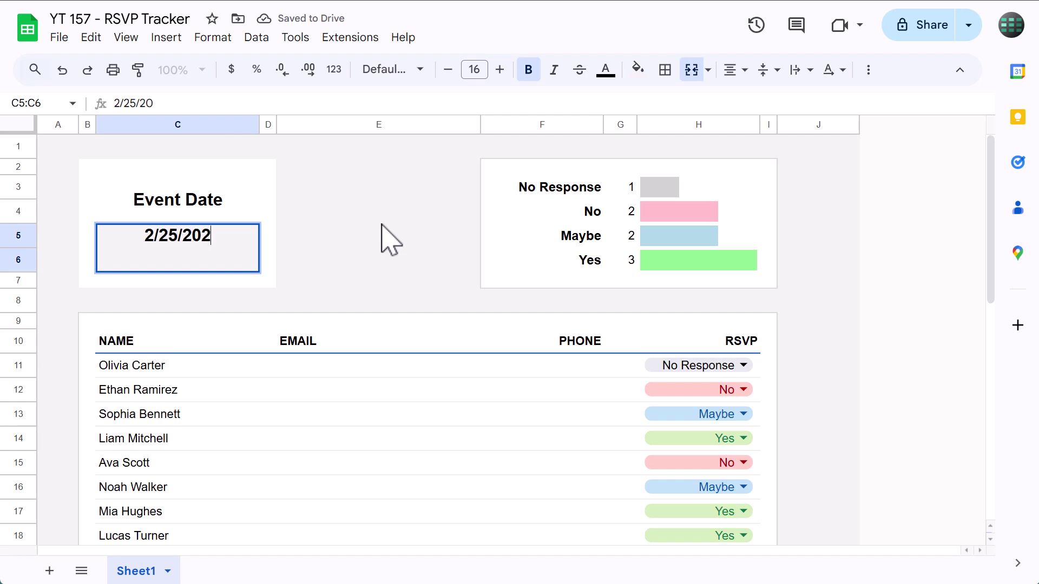
key("ctrl+Return")
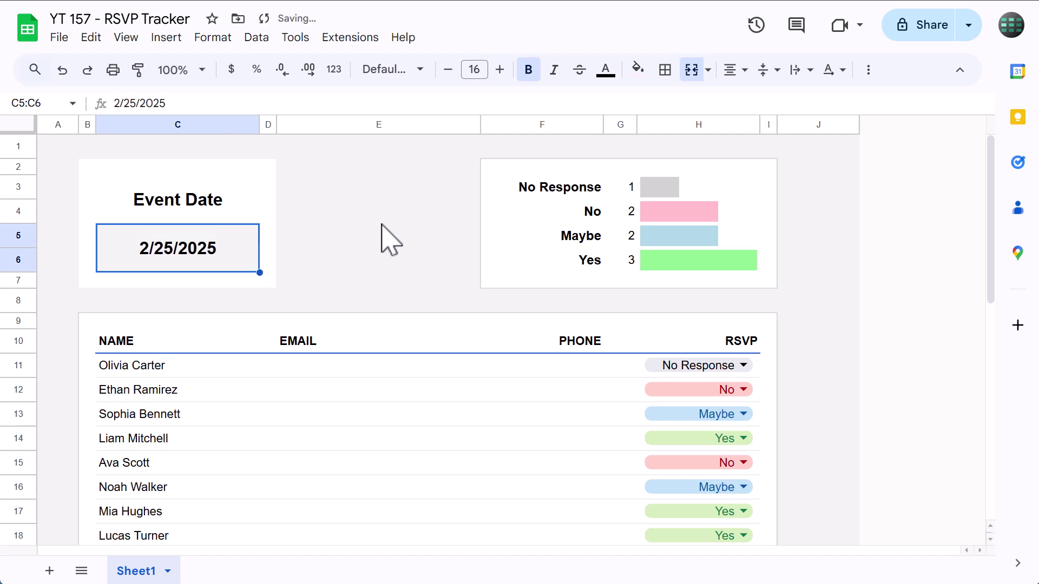
- Apply the custom 'Aug 05, 1930' date format so the date reads Feb 25, 2025
left_click(335, 73)
scroll(377, 320, "down", 1)
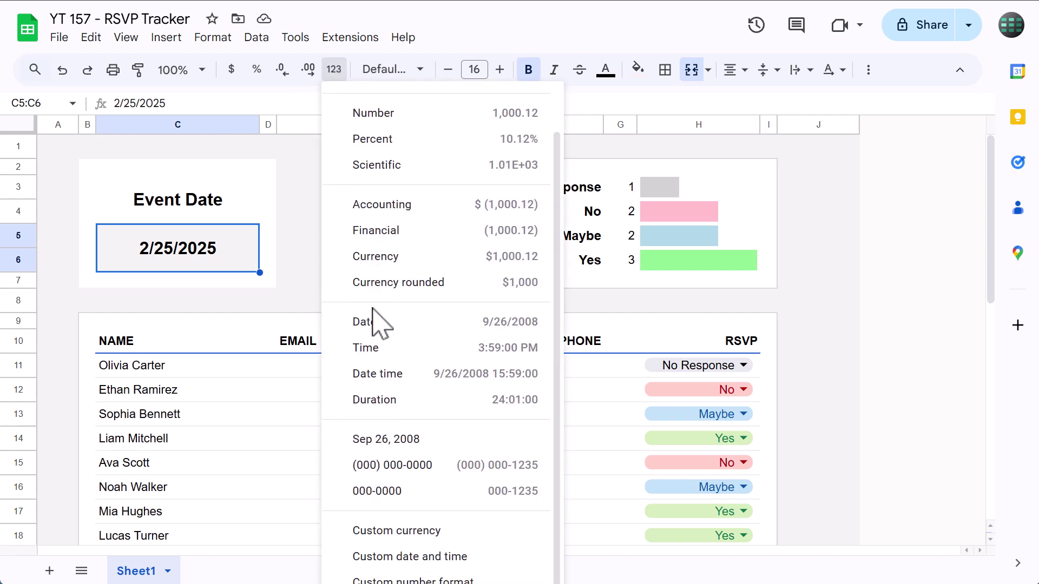
left_click(411, 558)
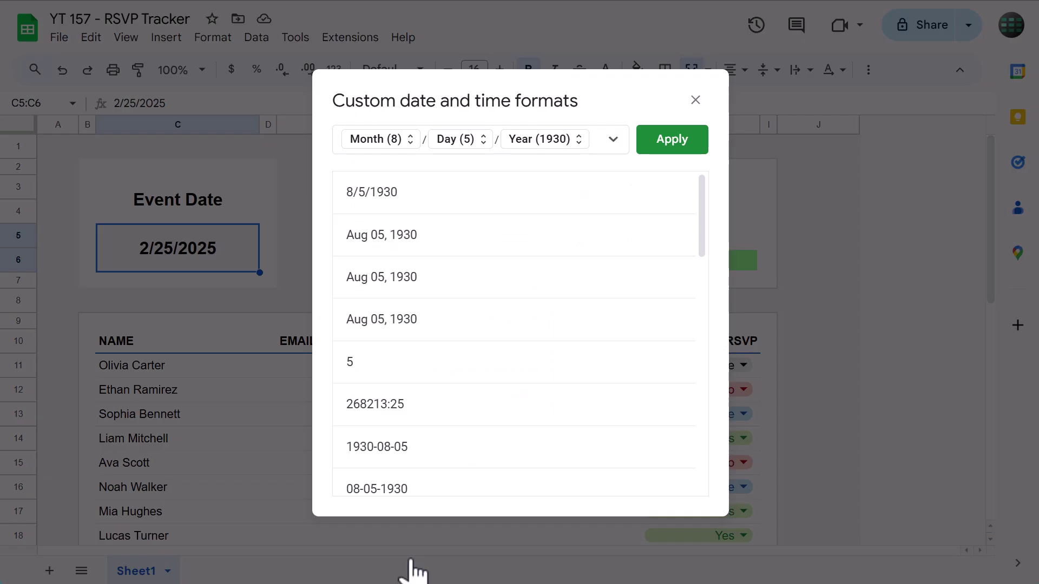
left_click(489, 259)
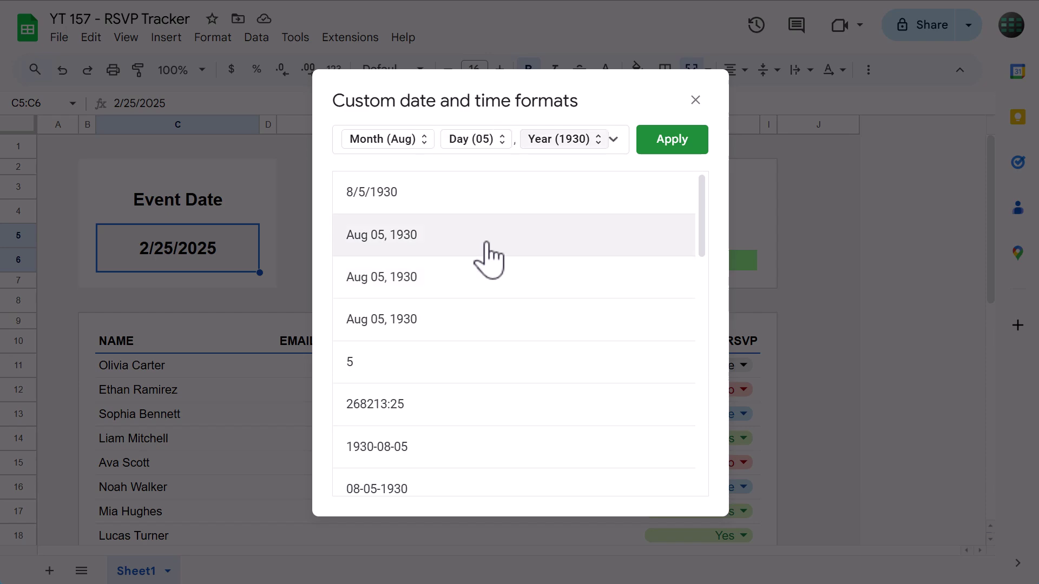
left_click(676, 145)
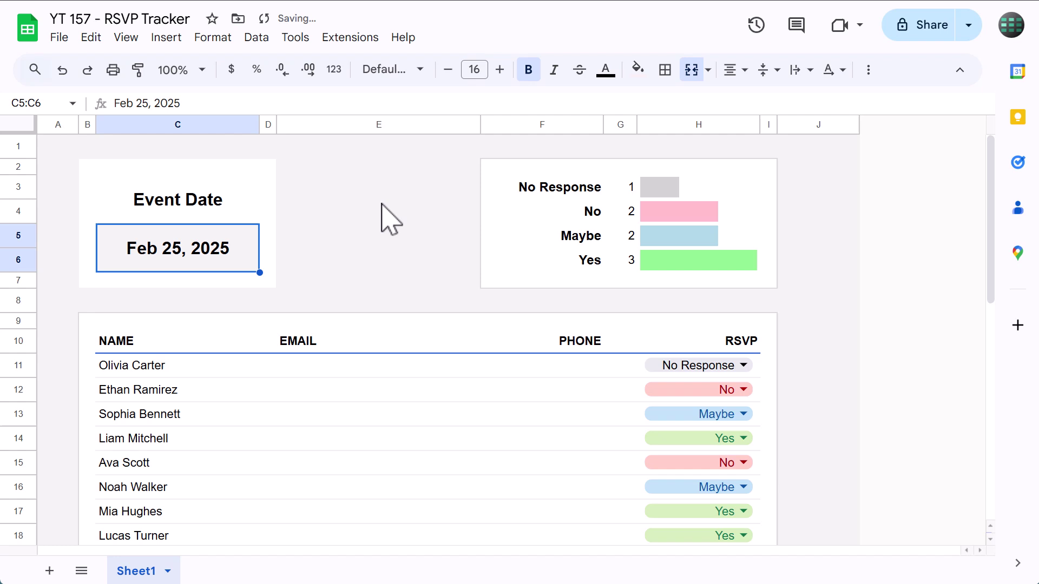
- Give the B2:D7 Event Date box an outer border
left_click_drag(86, 165, 273, 294)
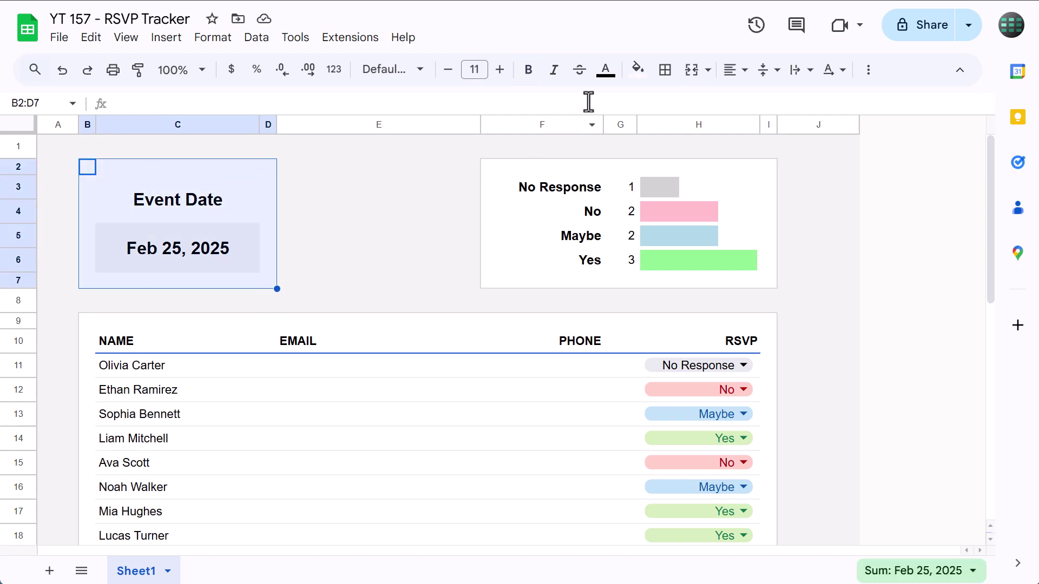
left_click(667, 71)
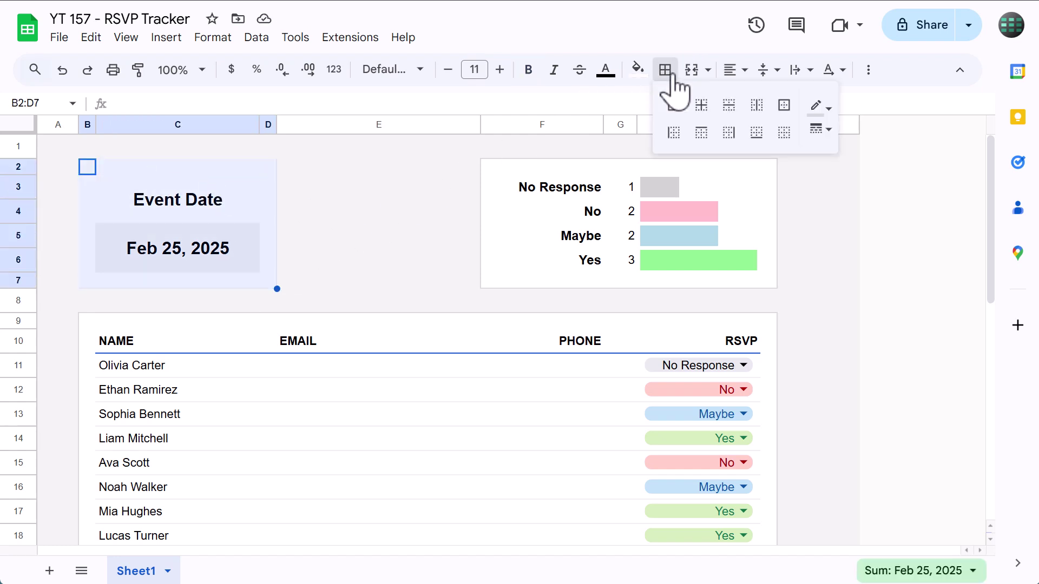
left_click(784, 105)
left_click(666, 70)
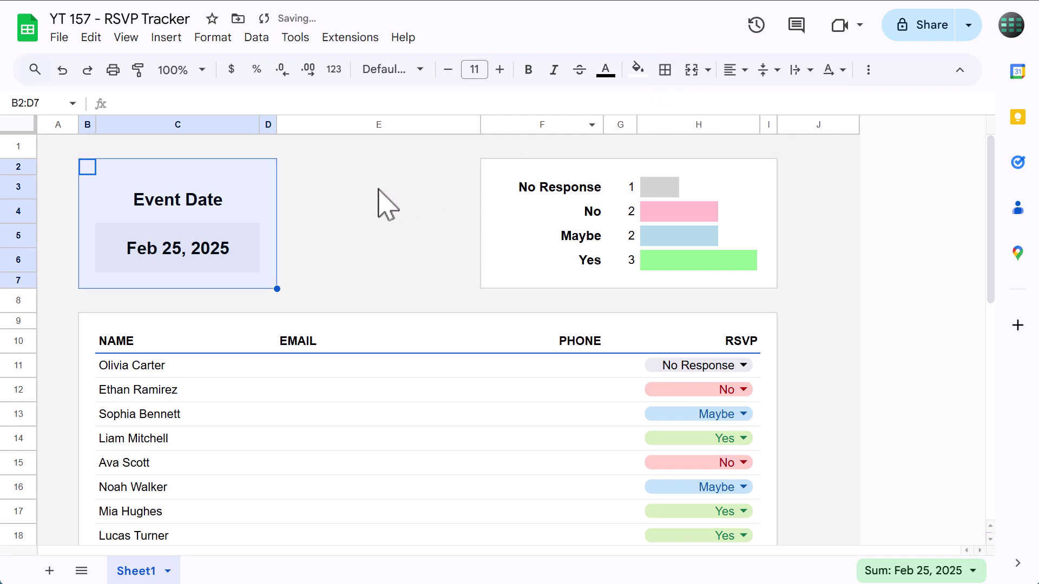
left_click(378, 189)
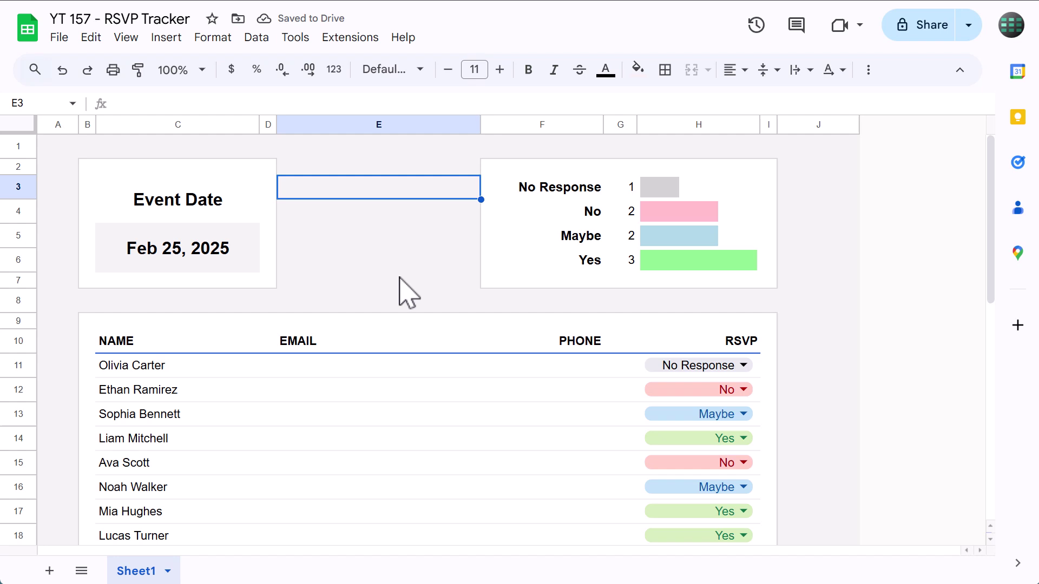
left_click(253, 267)
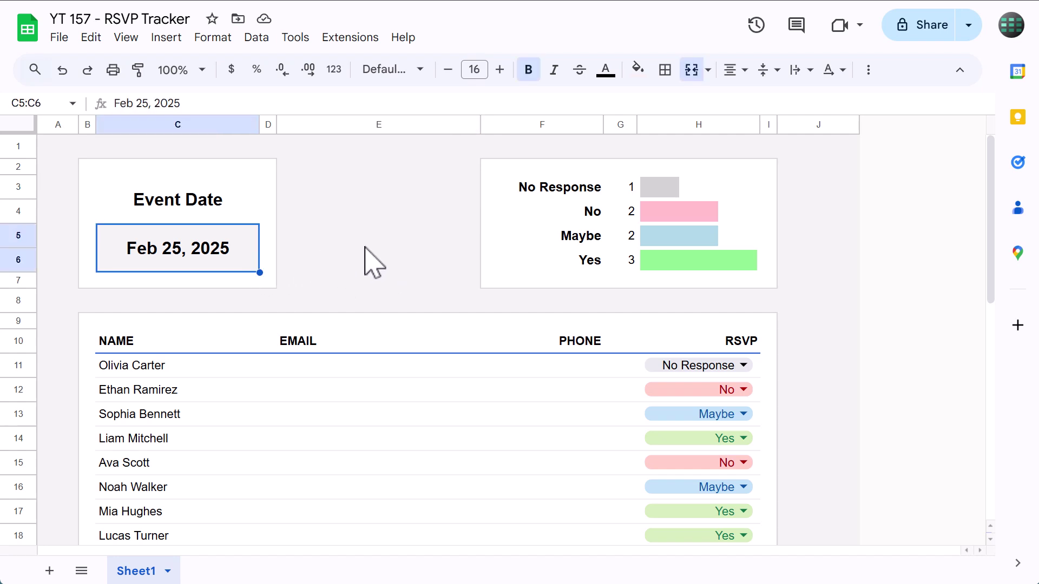
- Select rows 16–21 and insert six blank guest rows below row 21
scroll(415, 246, "down", 3)
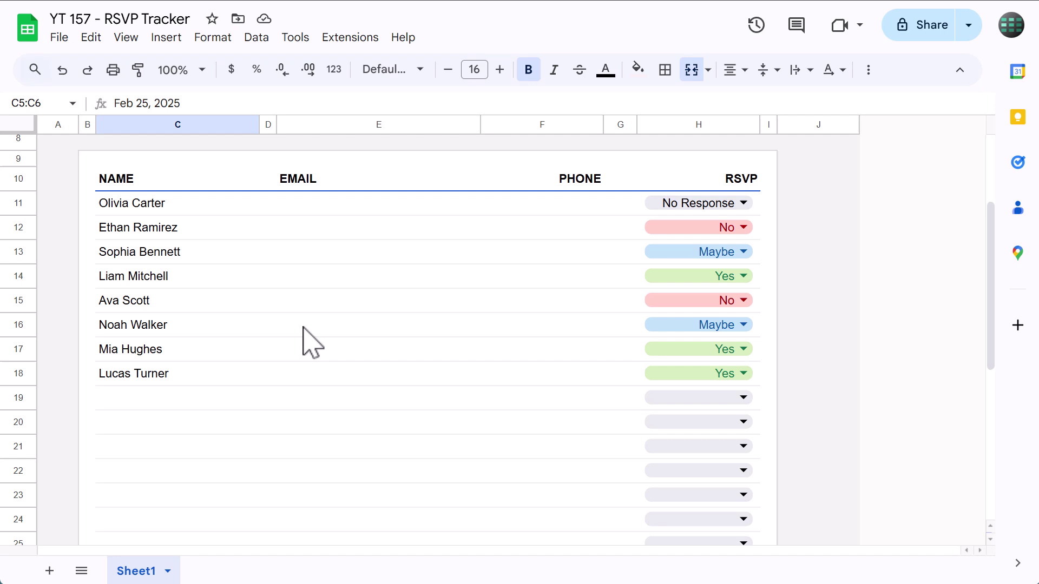
scroll(206, 314, "down", 2)
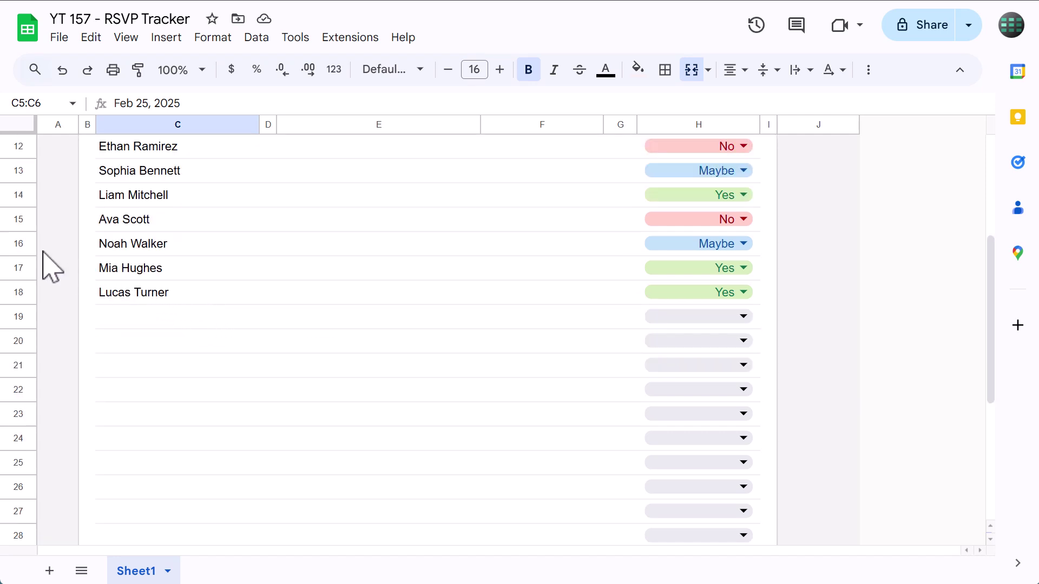
left_click_drag(25, 246, 19, 364)
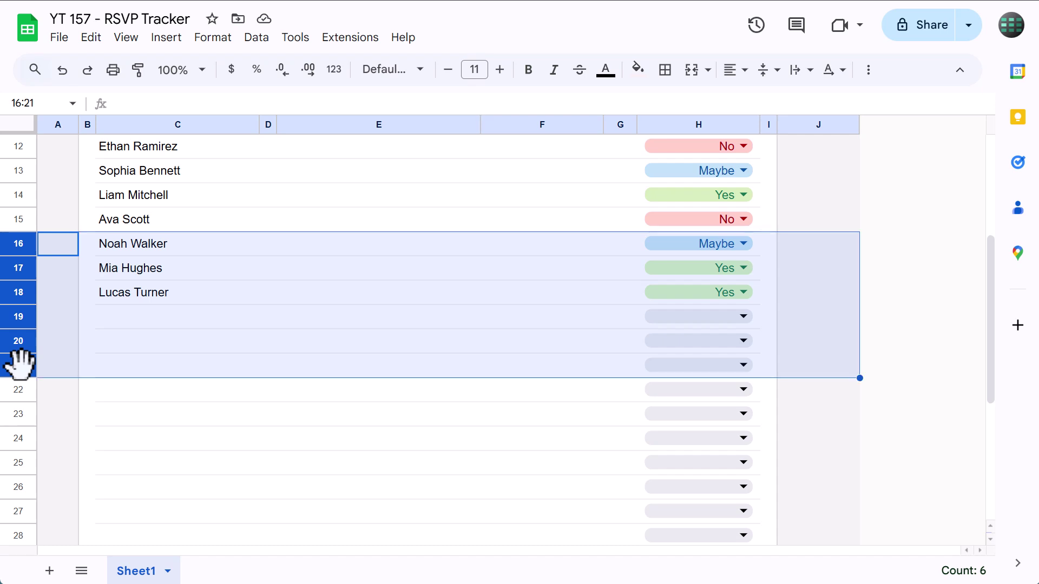
right_click(21, 288)
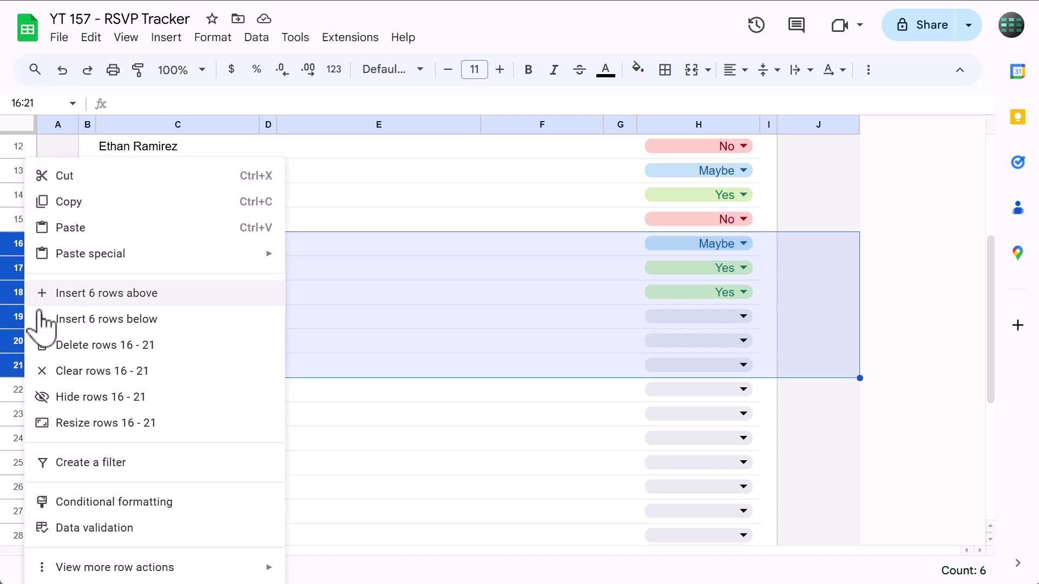
left_click(172, 319)
left_click(333, 341)
scroll(333, 341, "down", 6)
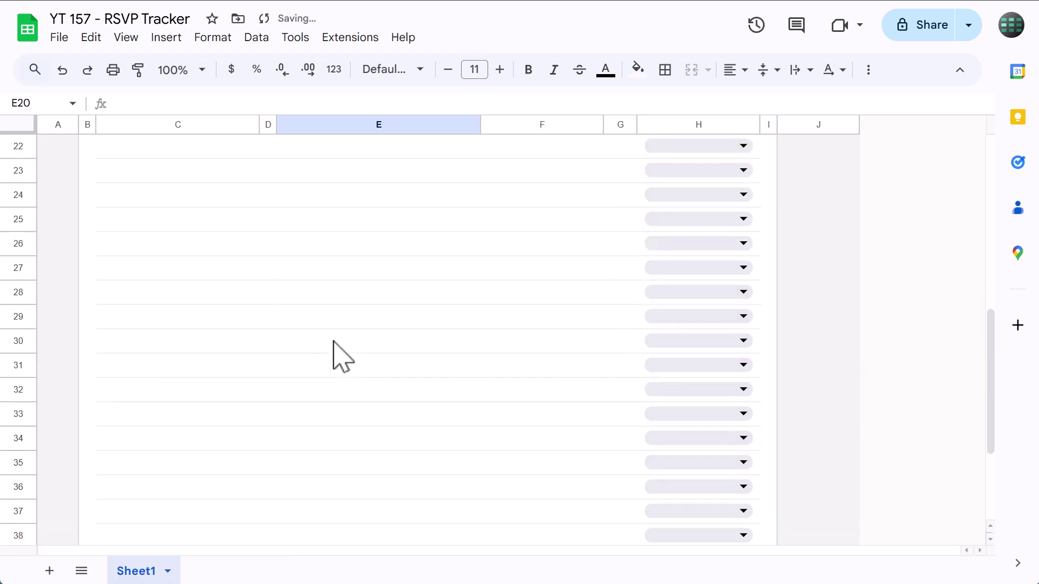
scroll(333, 342, "up", 10)
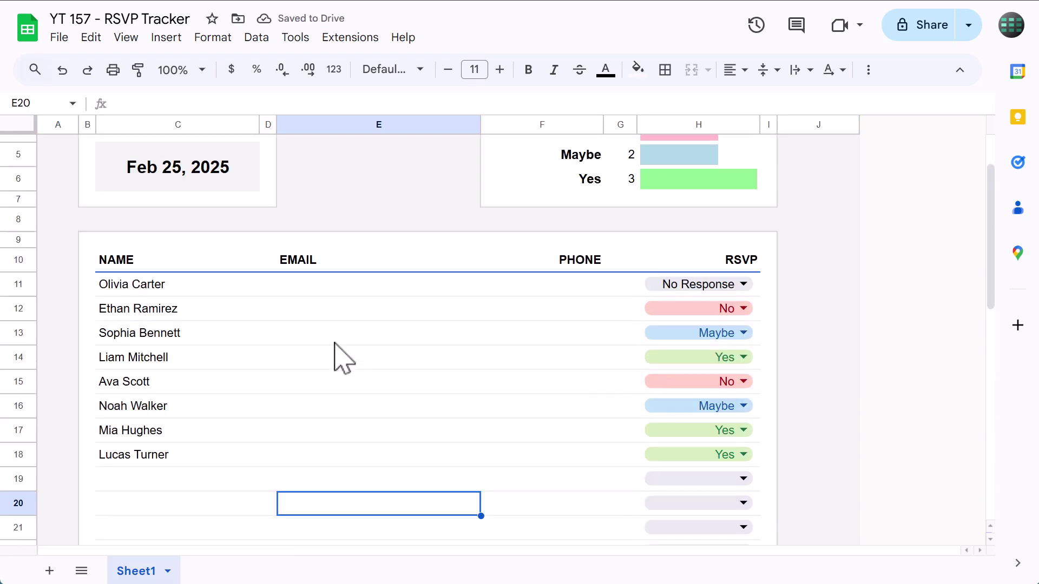